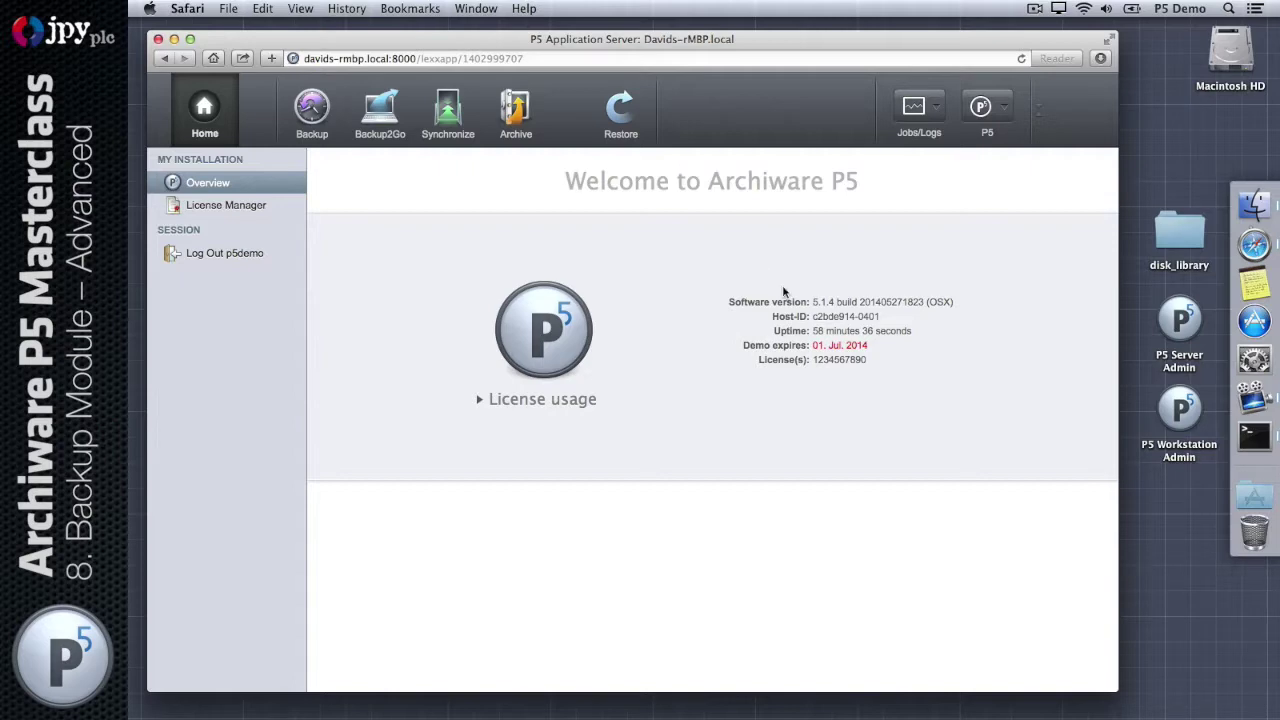
# Step: Browse the Backup section's Backup Plan, Clients, Storage Manager, Pools and Volumes lists
pyautogui.click(313, 112)
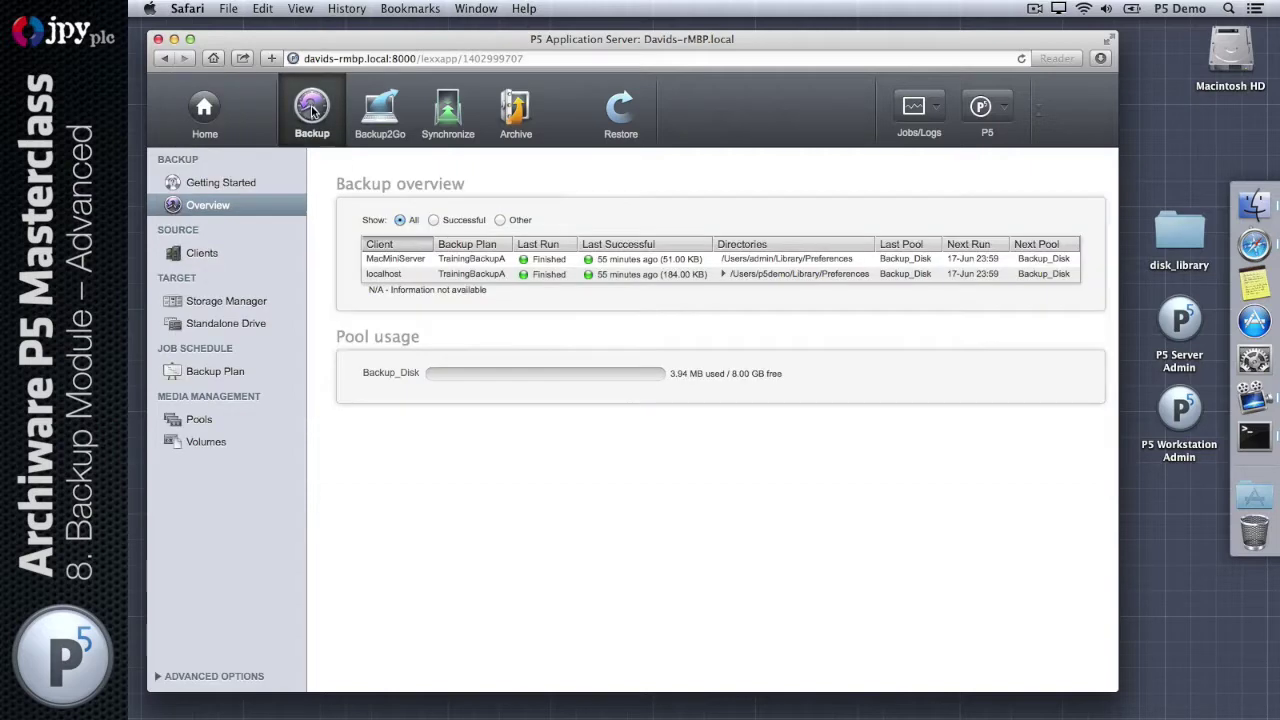
pyautogui.click(201, 373)
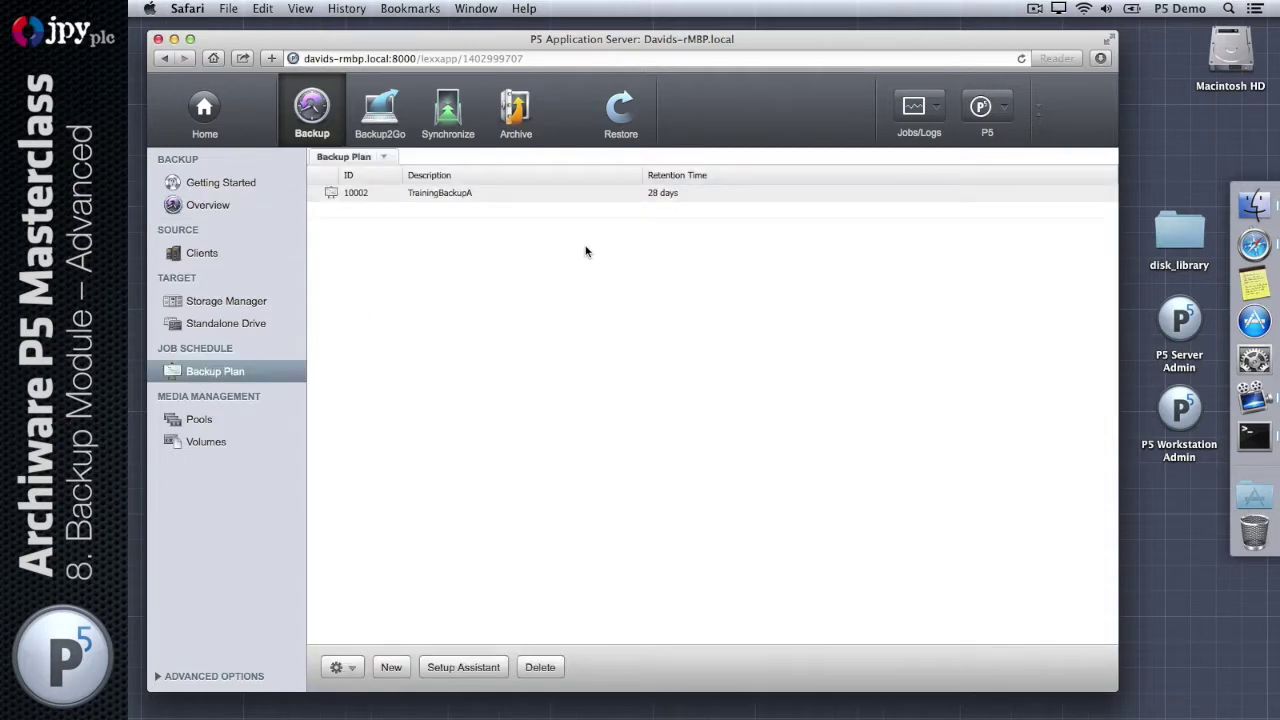
pyautogui.click(207, 254)
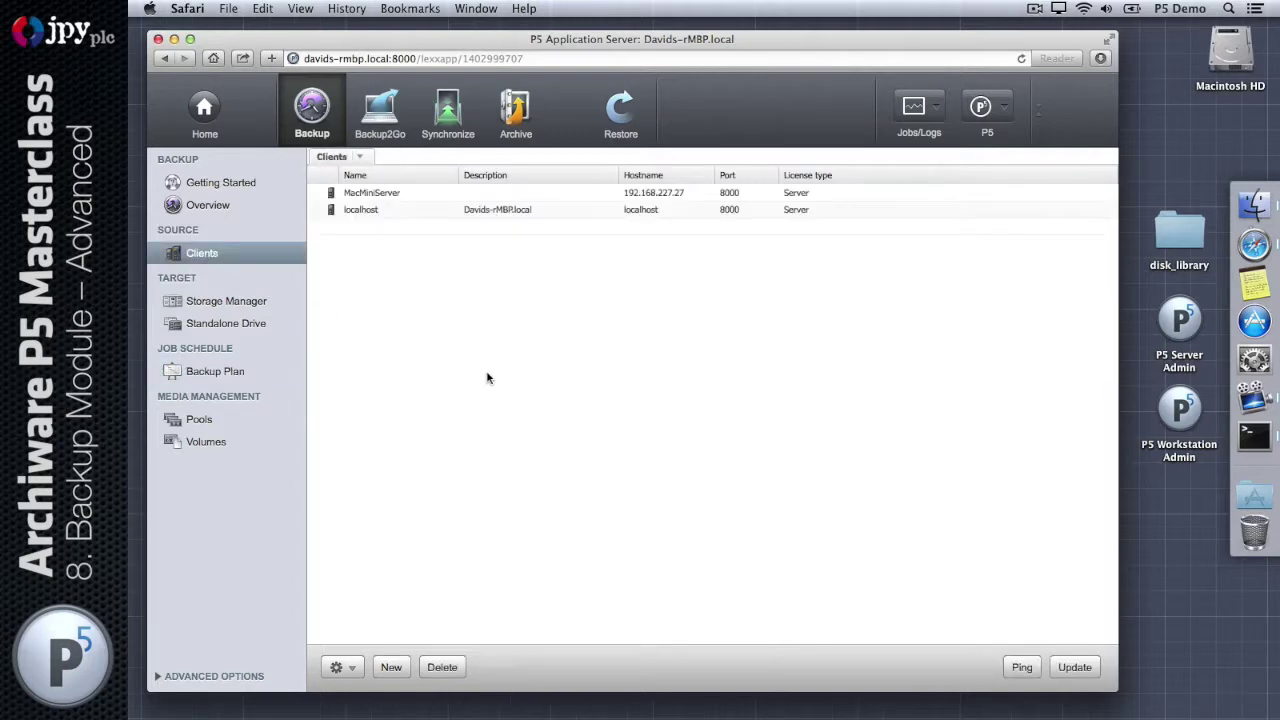
pyautogui.click(226, 301)
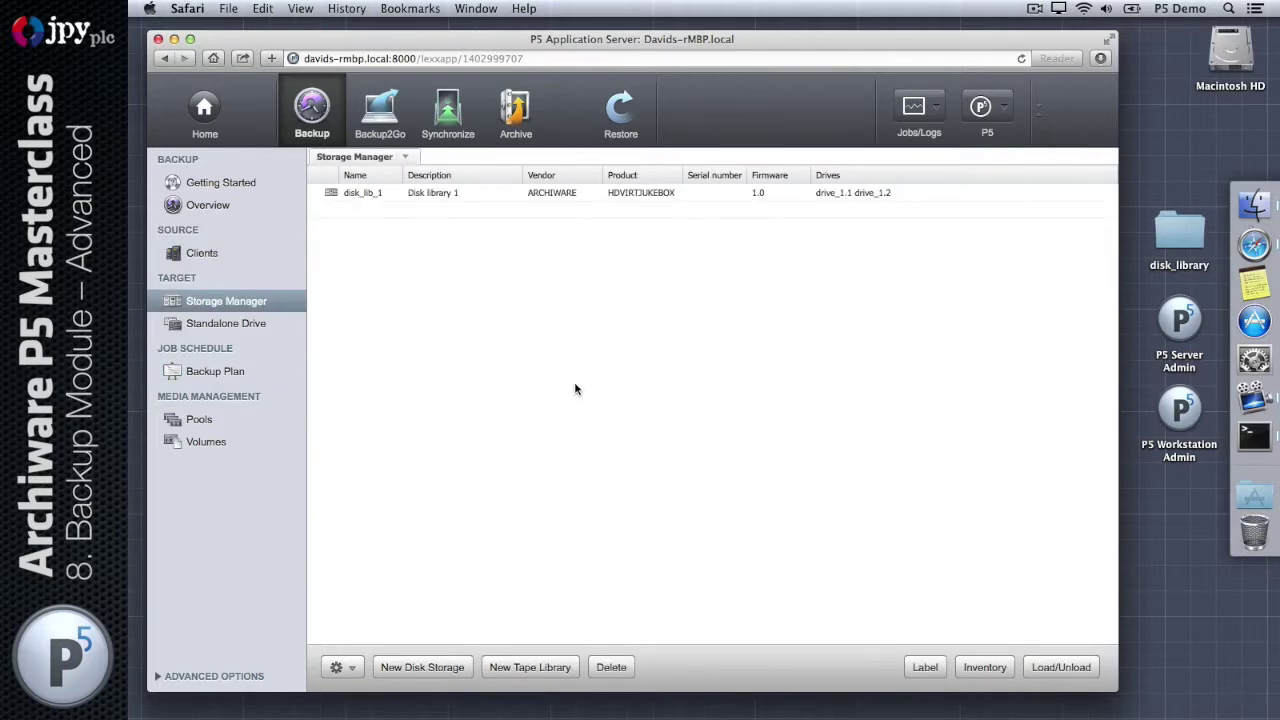
pyautogui.click(228, 421)
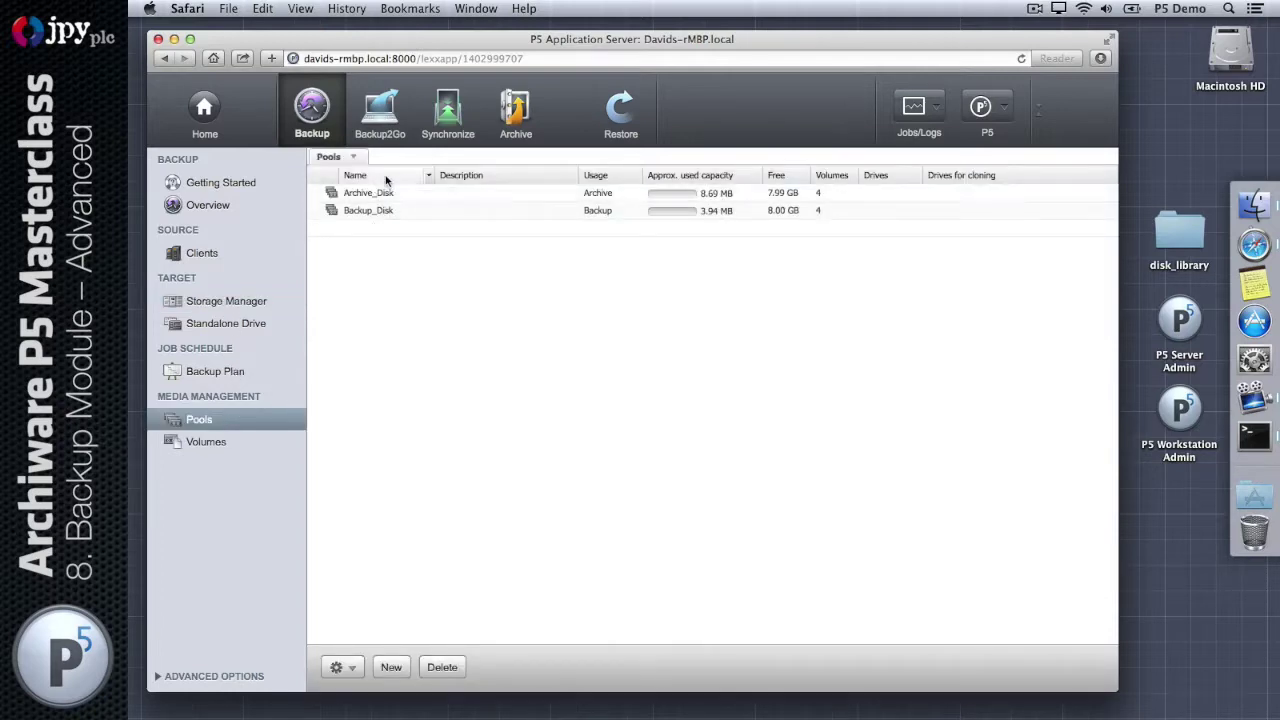
pyautogui.click(243, 443)
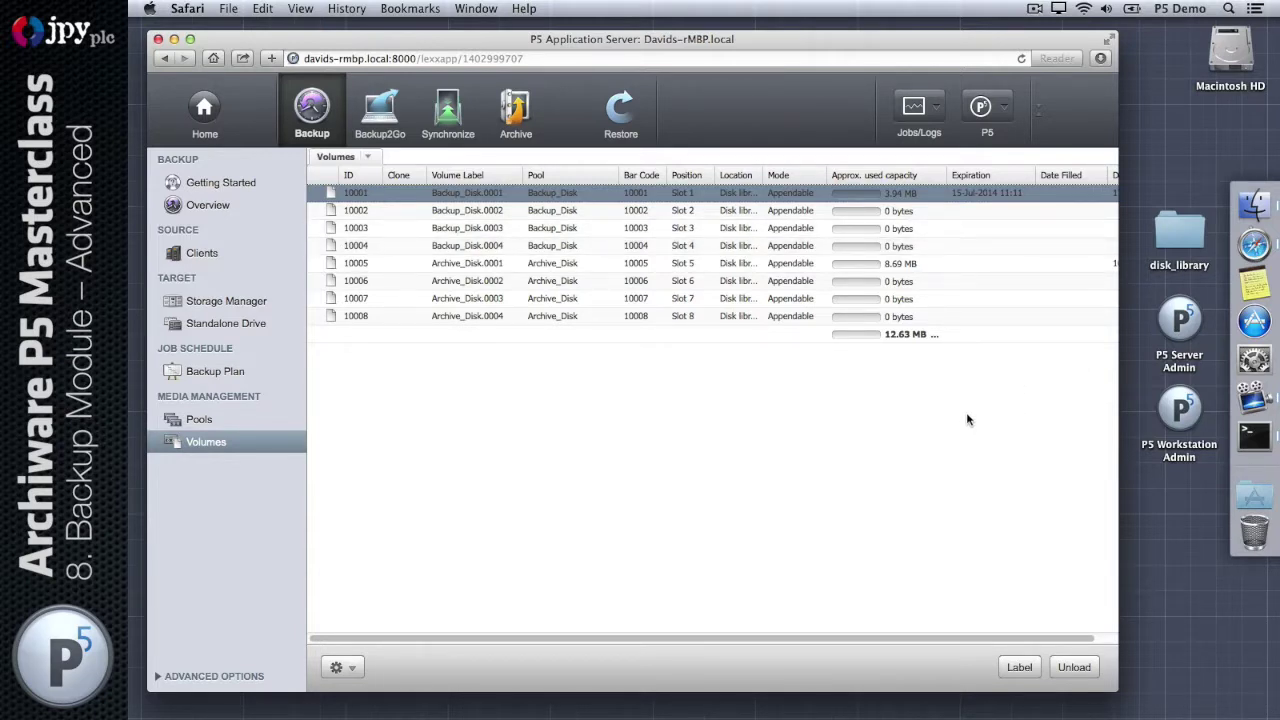
pyautogui.doubleClick(1181, 242)
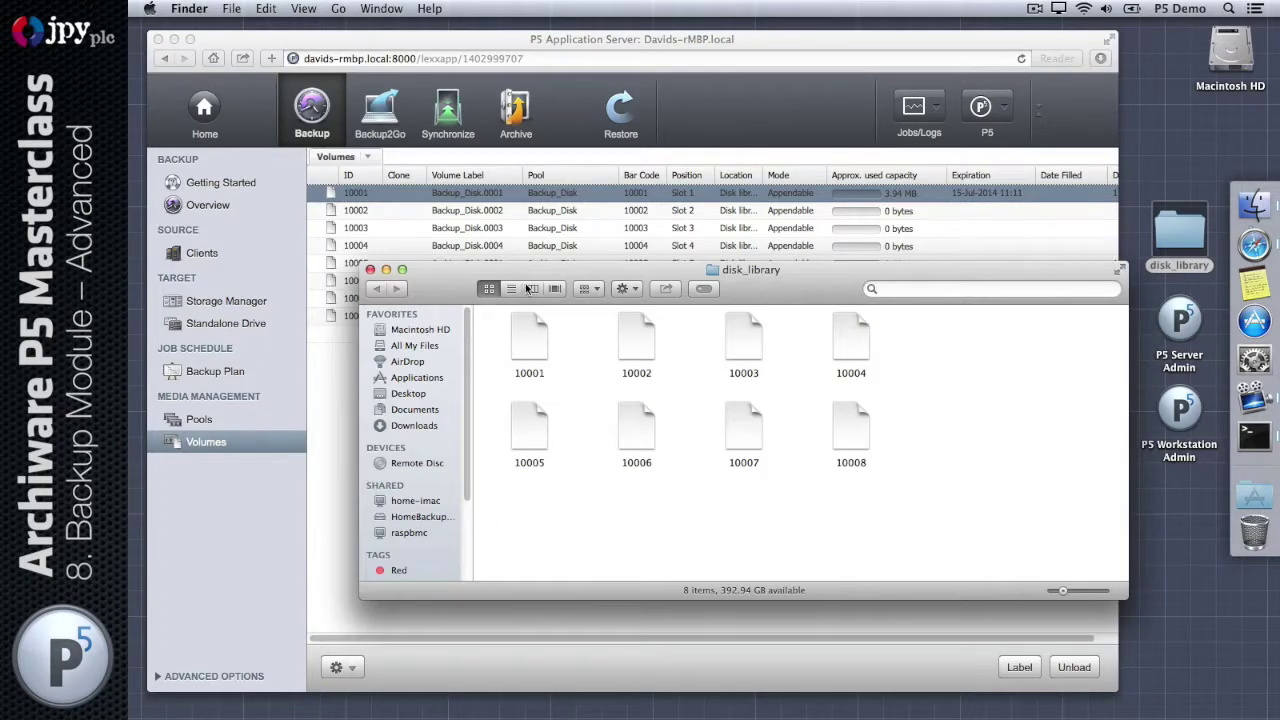
pyautogui.click(511, 288)
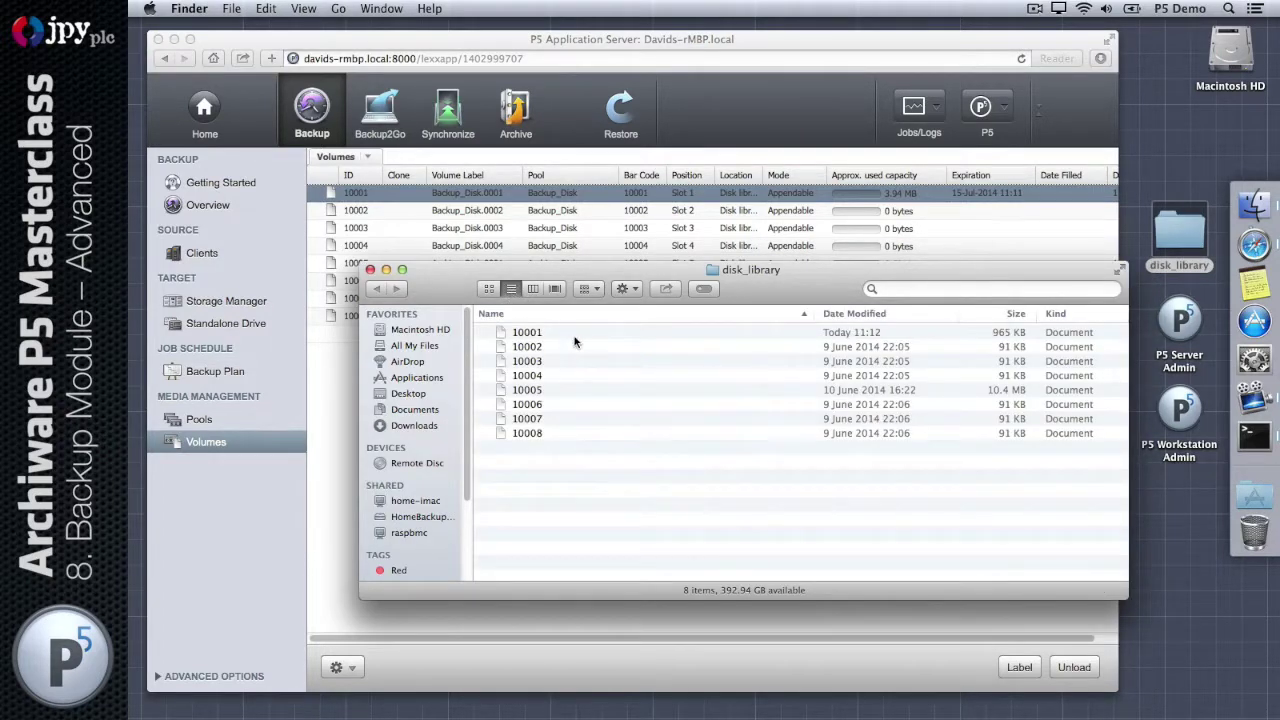
pyautogui.click(572, 334)
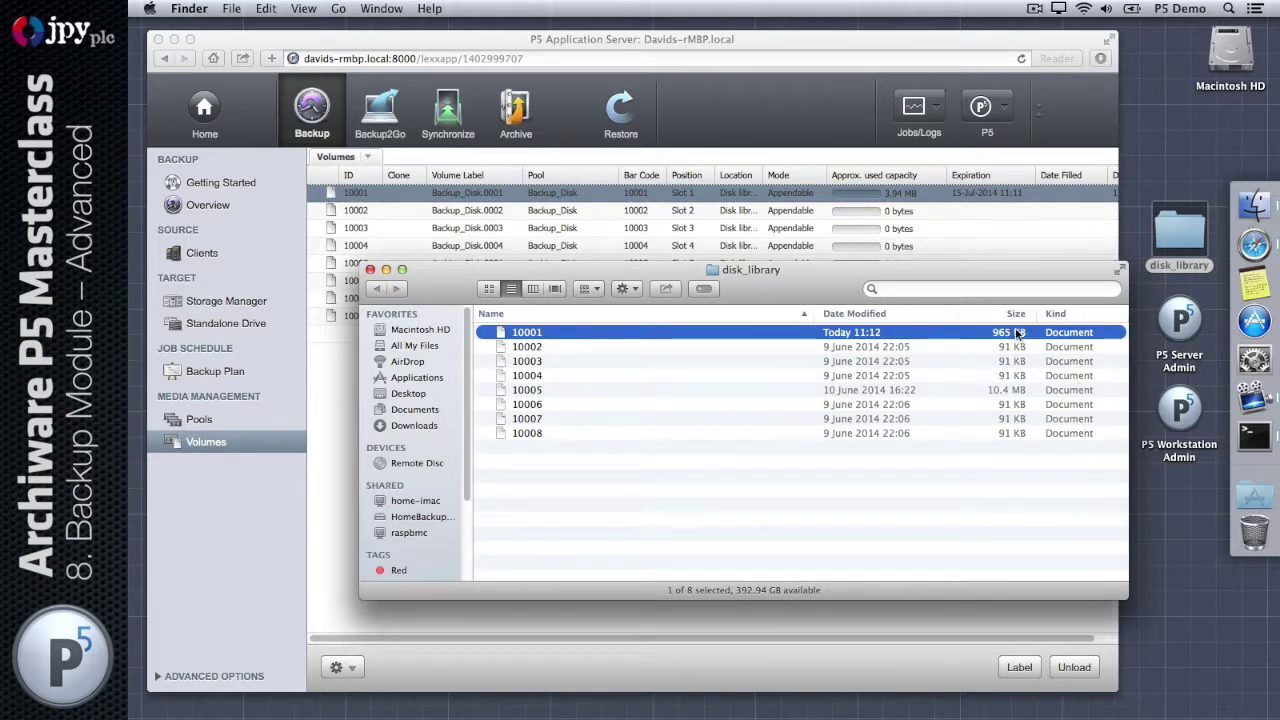
pyautogui.click(370, 270)
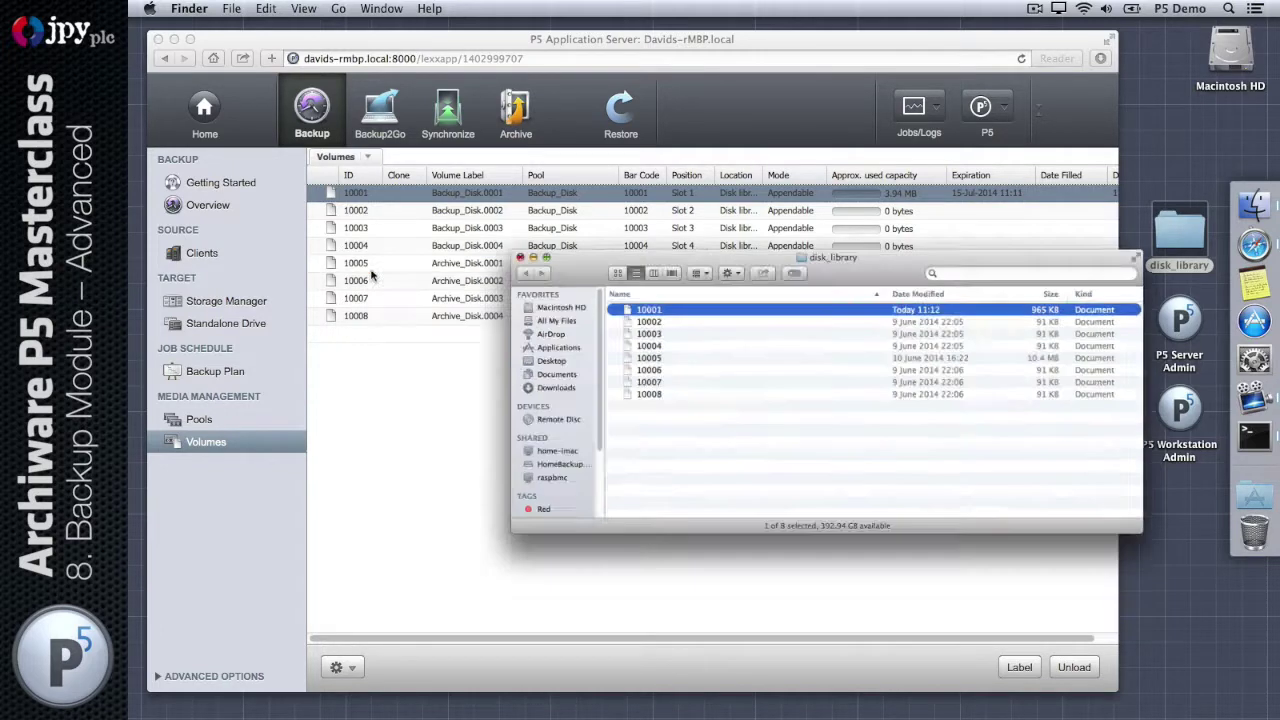
pyautogui.click(238, 370)
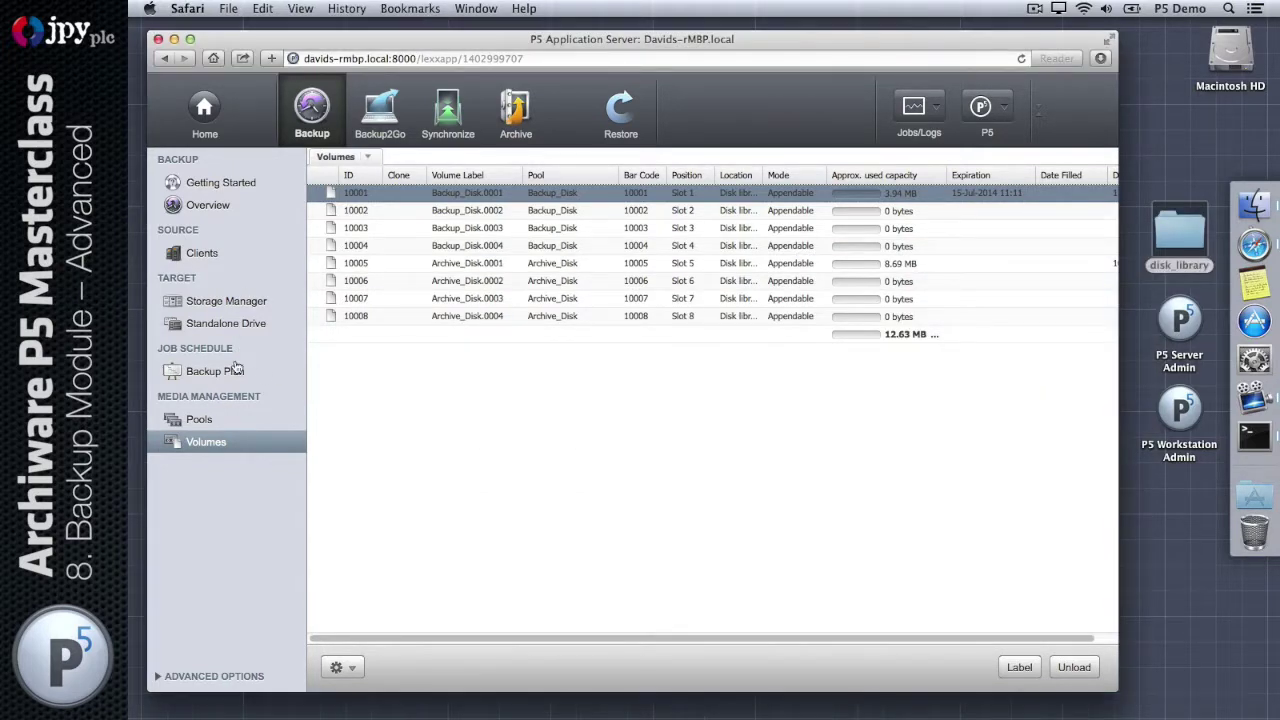
# Step: Open the TrainingBackupA plan and its incr event's schedule
pyautogui.click(368, 196)
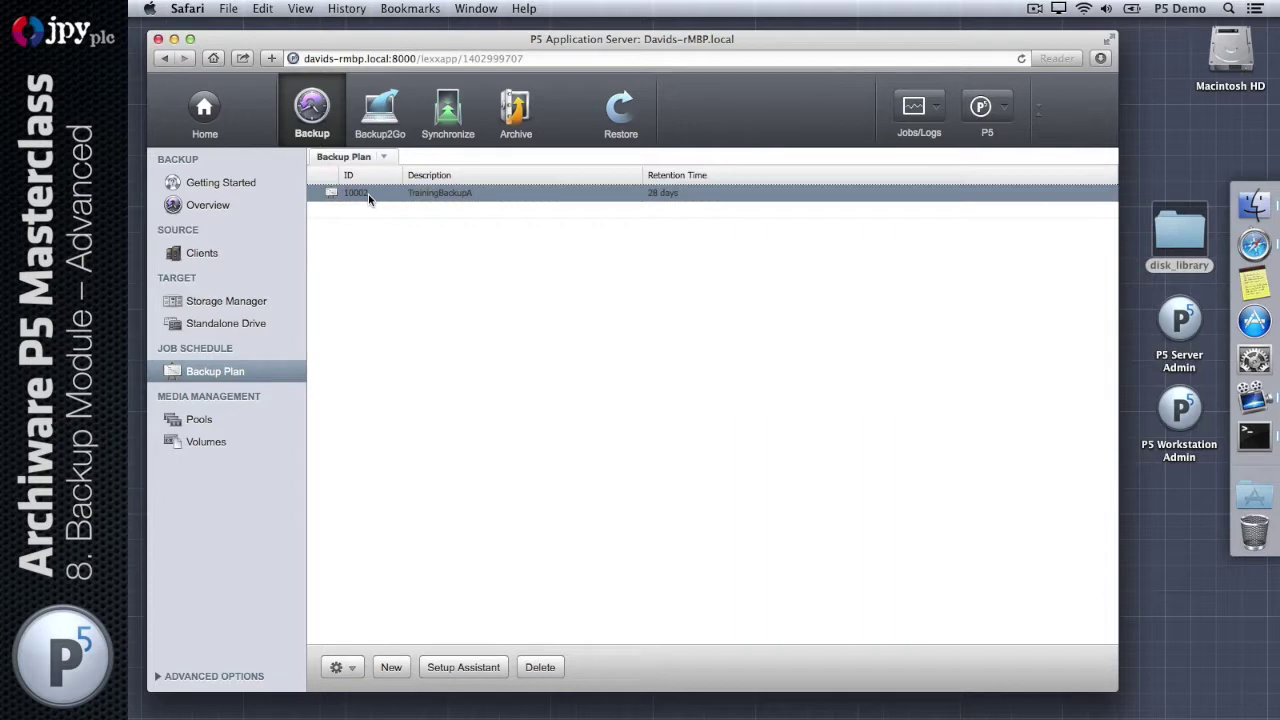
pyautogui.doubleClick(368, 194)
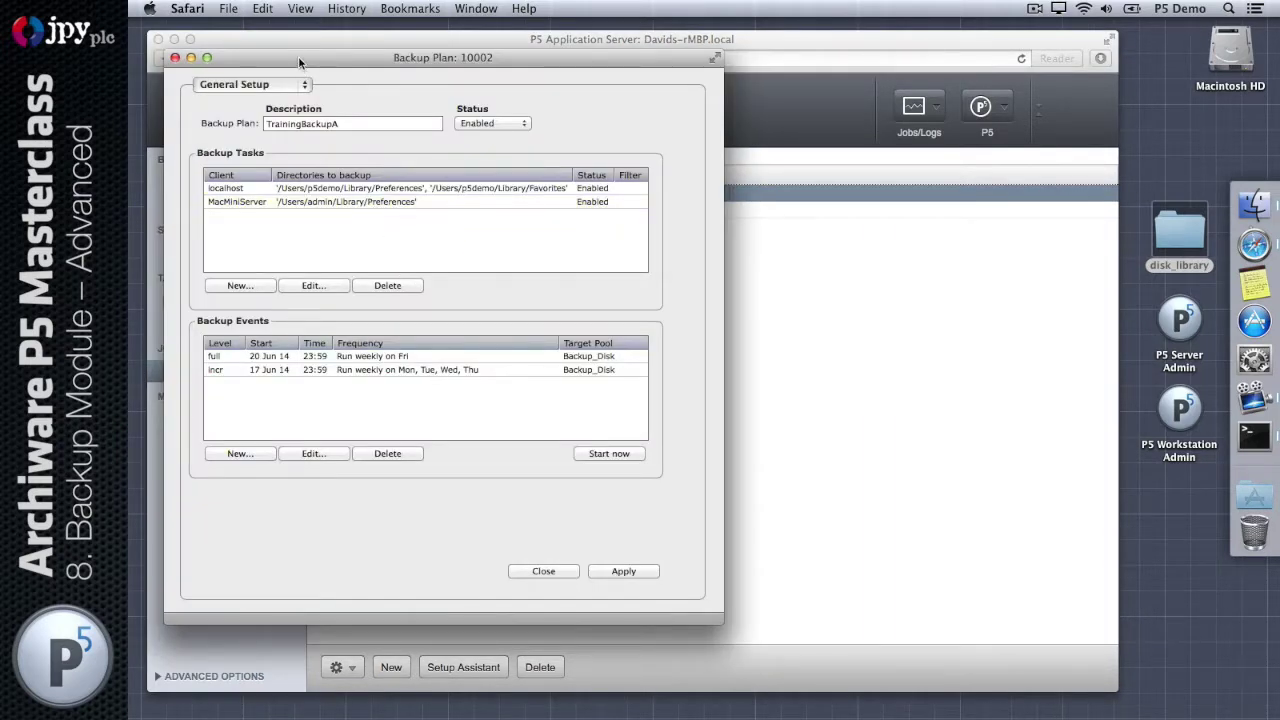
pyautogui.moveTo(298, 56); pyautogui.dragTo(592, 66)
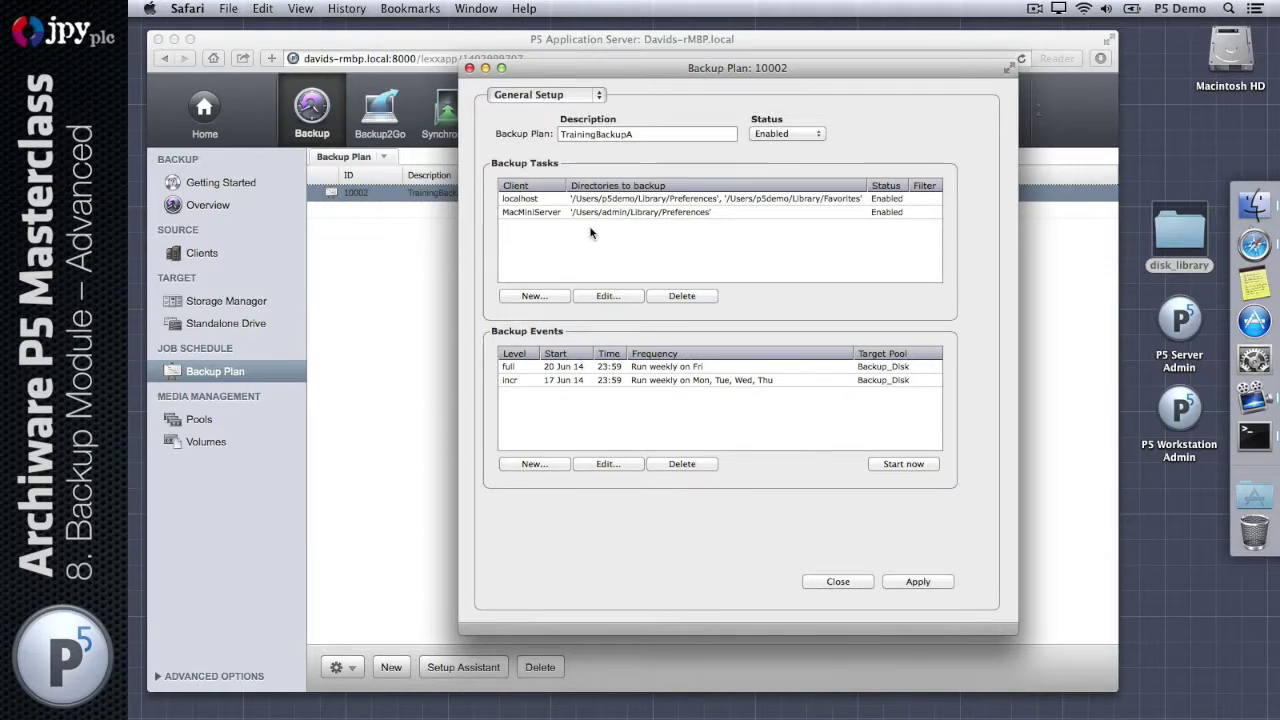
pyautogui.click(724, 383)
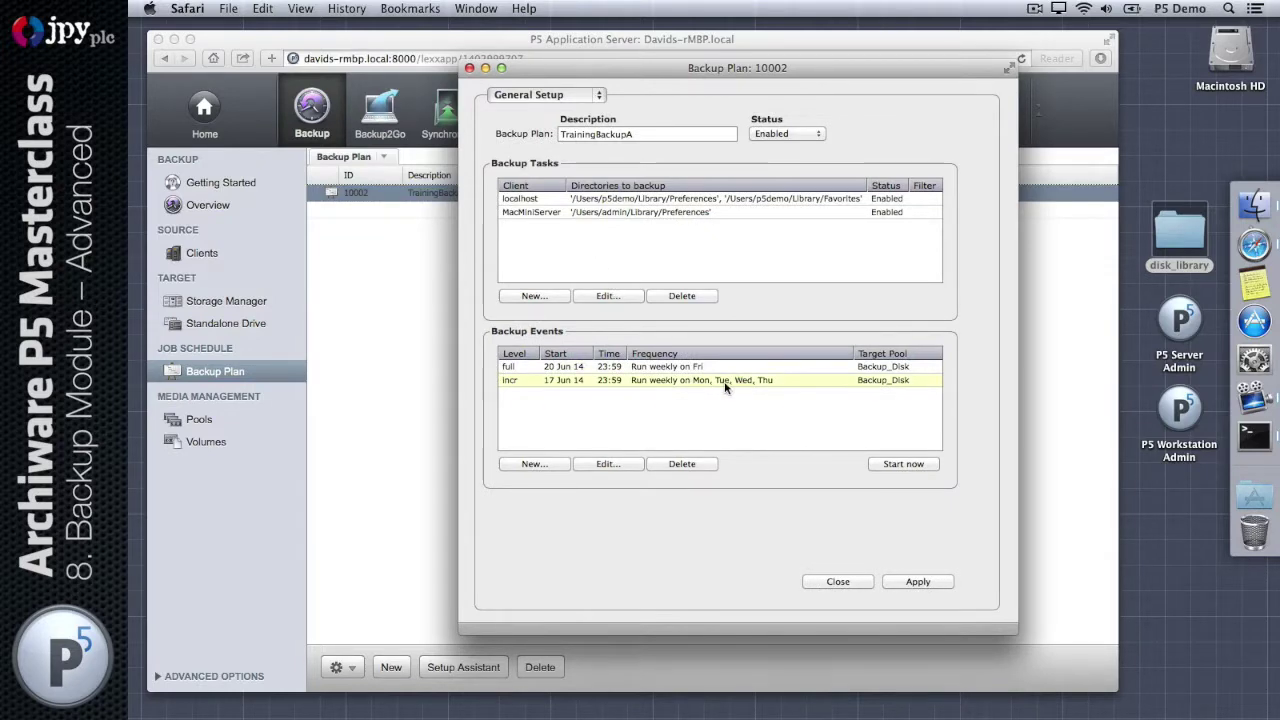
pyautogui.click(626, 382)
pyautogui.doubleClick(626, 380)
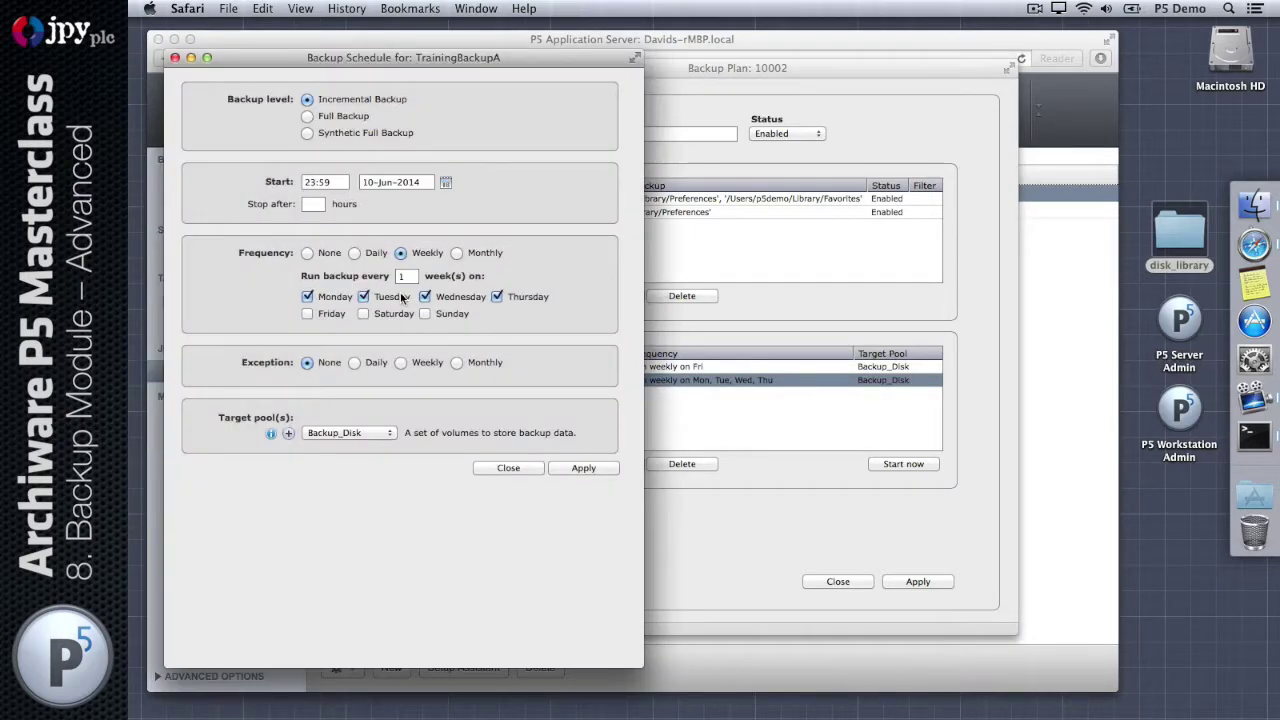
# Step: Check the Target pool list, keep Backup_Disk, and show the alternating-pools explanation
pyautogui.click(384, 435)
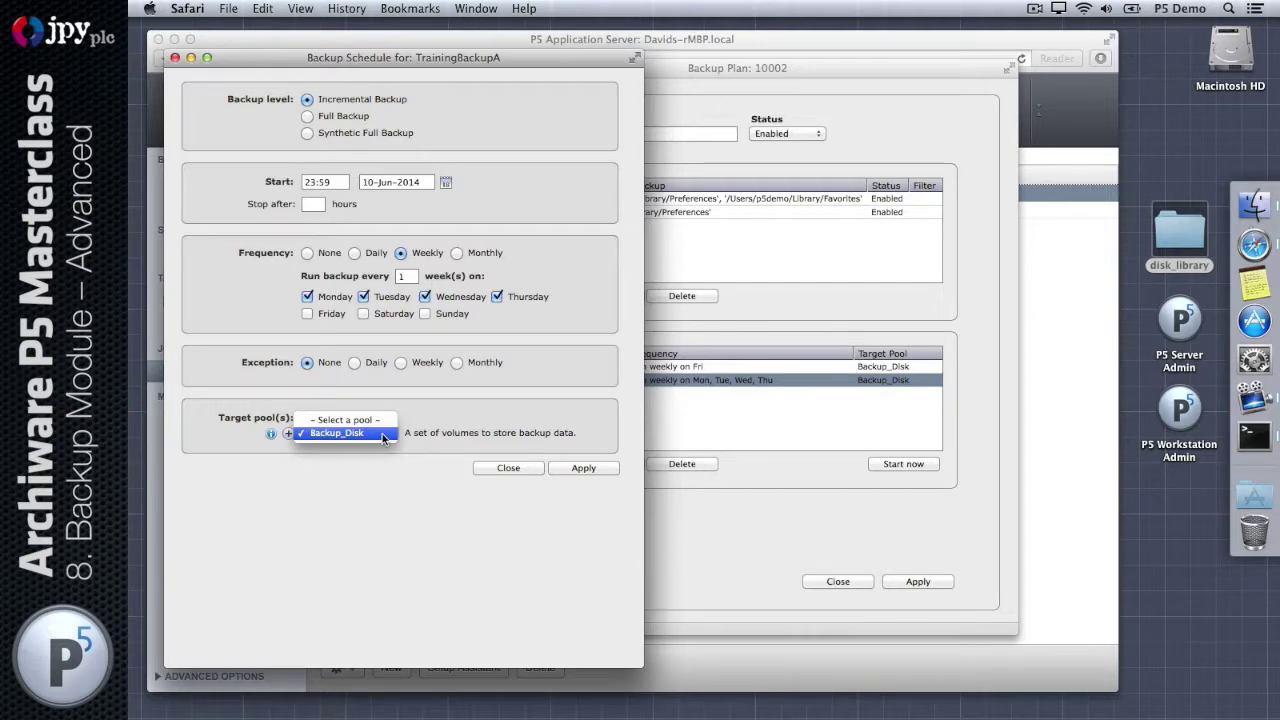
pyautogui.click(345, 467)
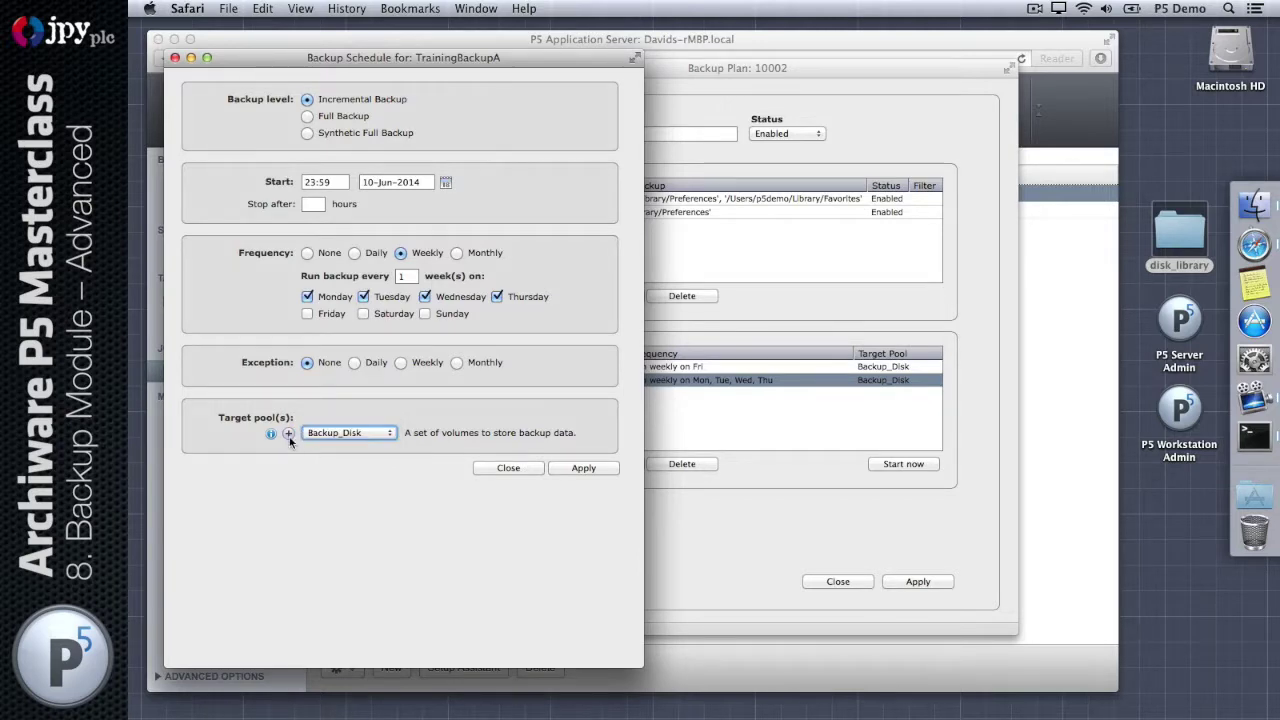
pyautogui.click(270, 433)
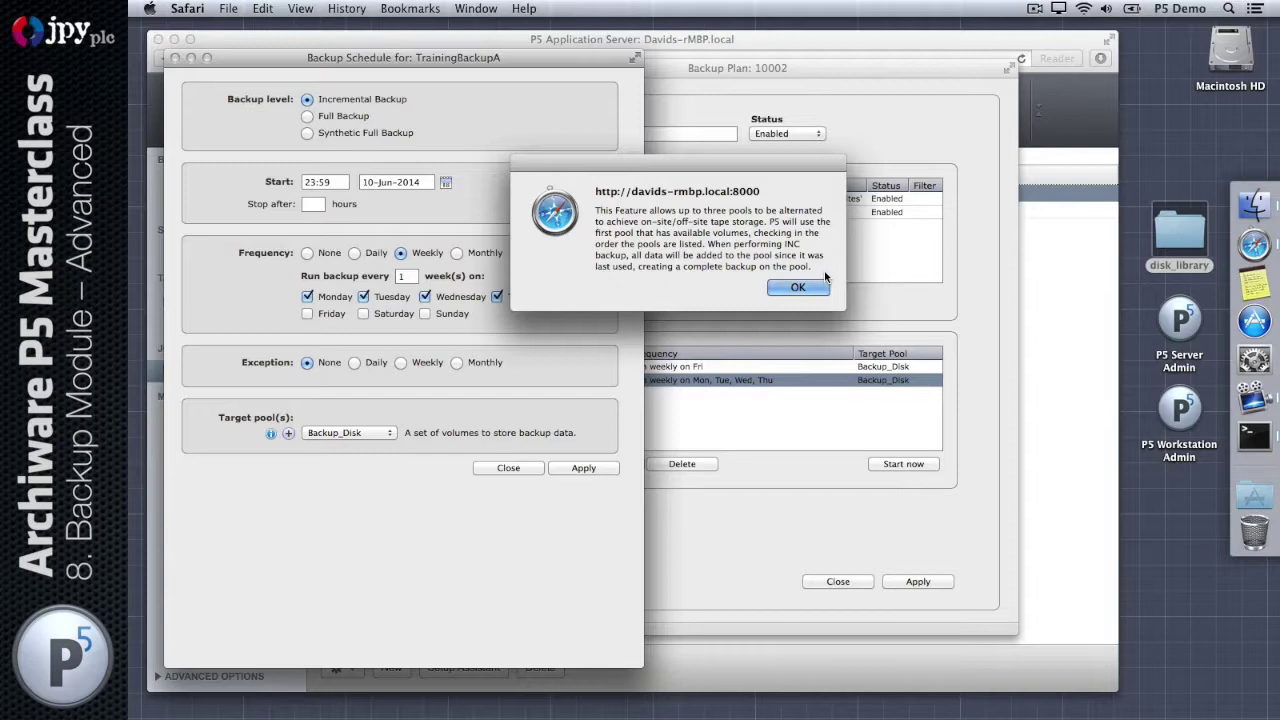
# Step: Dismiss the pool alternation note and close the incremental Backup Schedule dialog
pyautogui.click(812, 286)
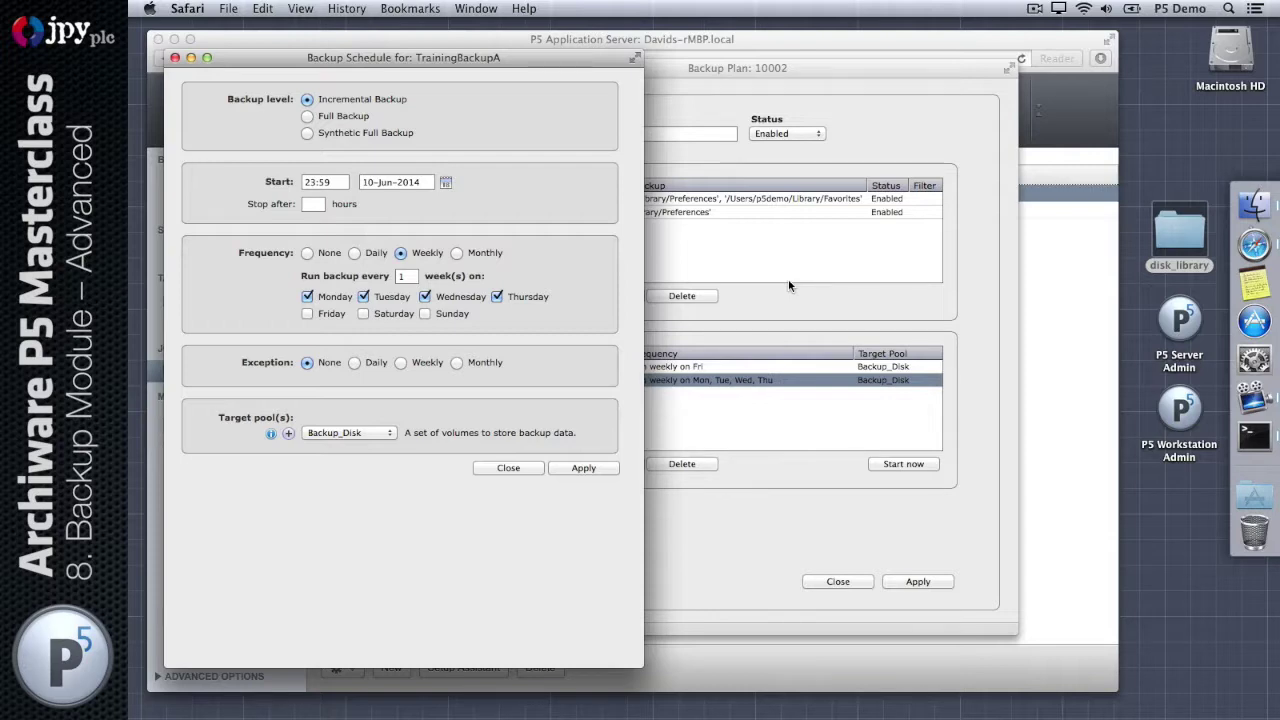
pyautogui.click(507, 467)
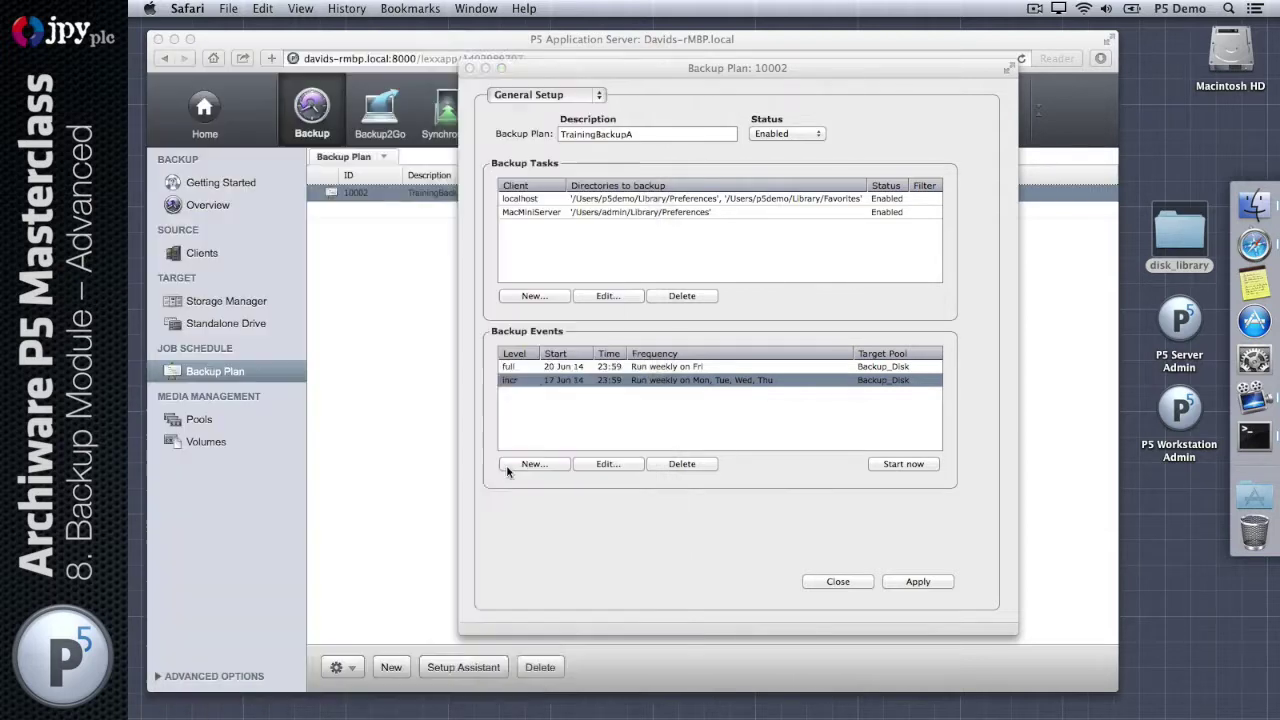
# Step: Create a new pool named Backup_Disk_2 with DISK media type and apply it
pyautogui.press('Escape')
pyautogui.click(221, 426)
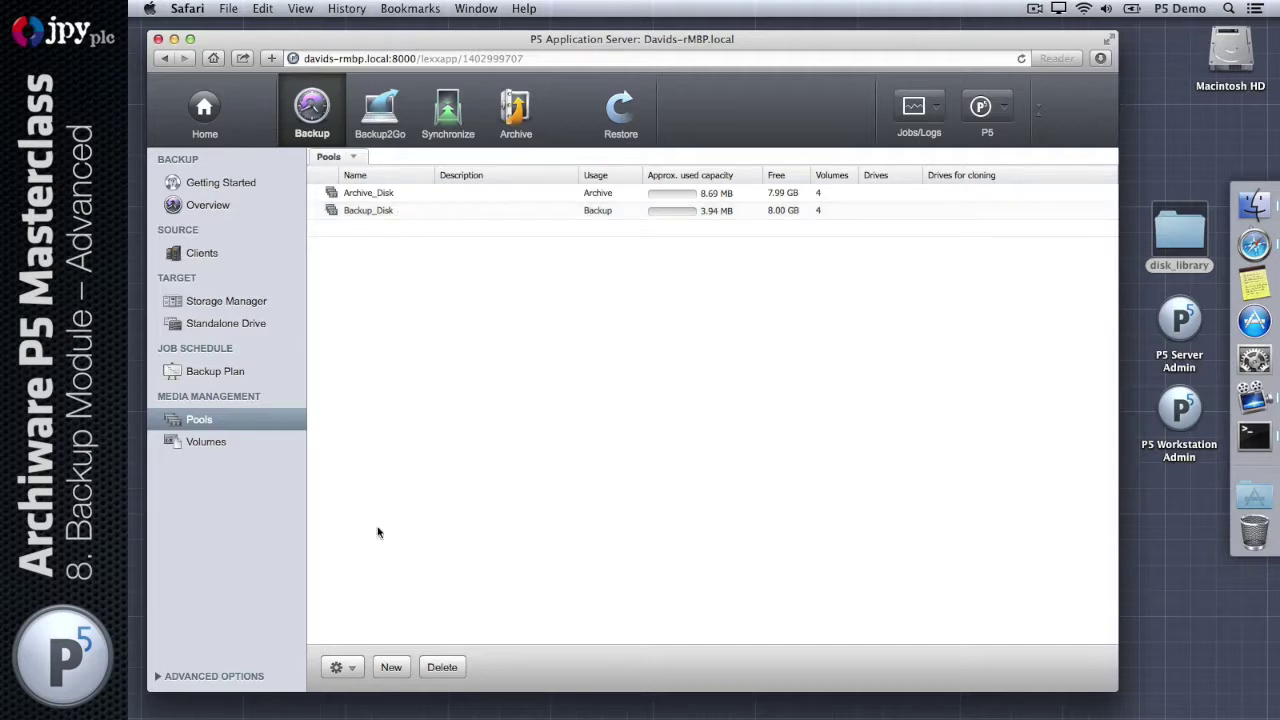
pyautogui.click(390, 669)
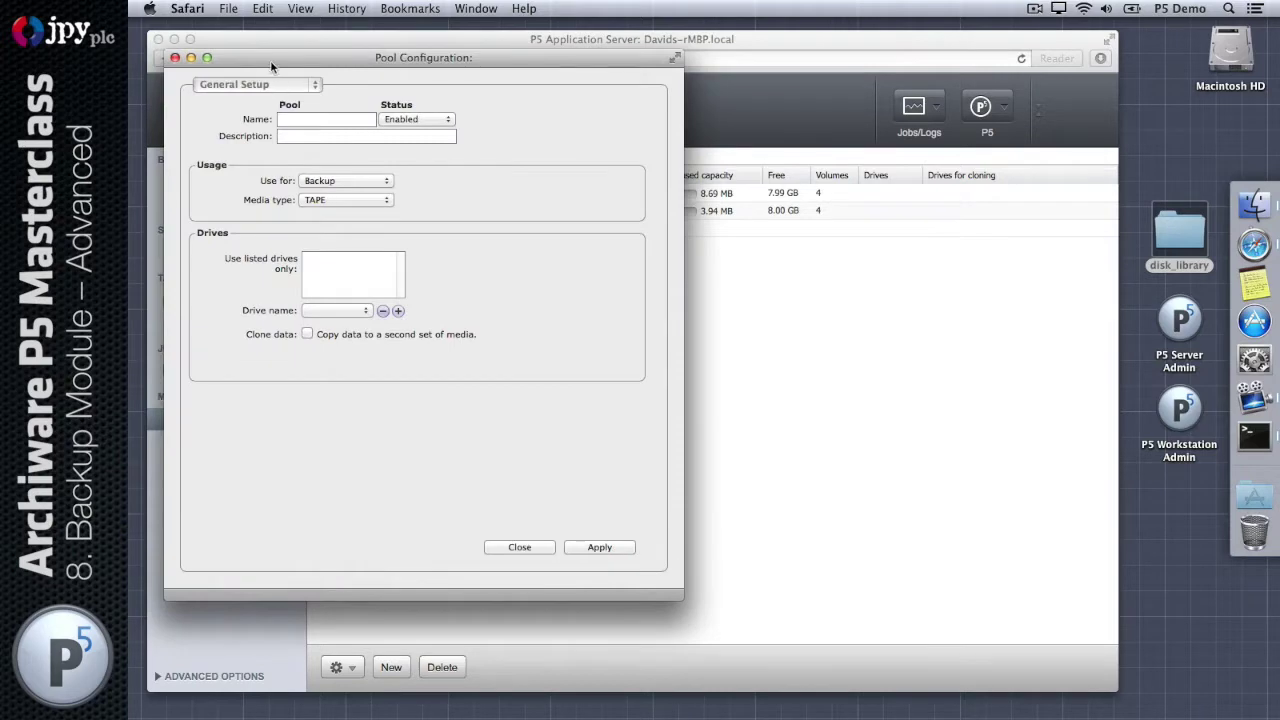
pyautogui.moveTo(270, 60); pyautogui.dragTo(538, 282)
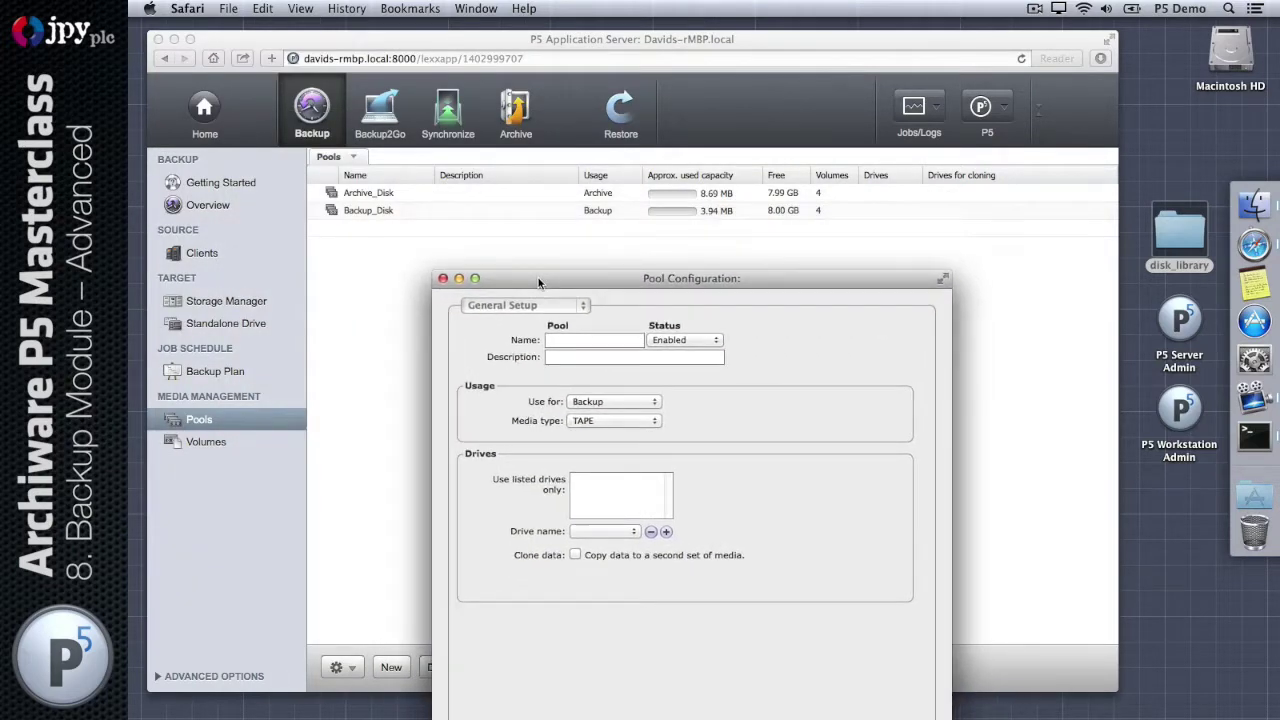
pyautogui.press('Tab')
pyautogui.write('Backup')
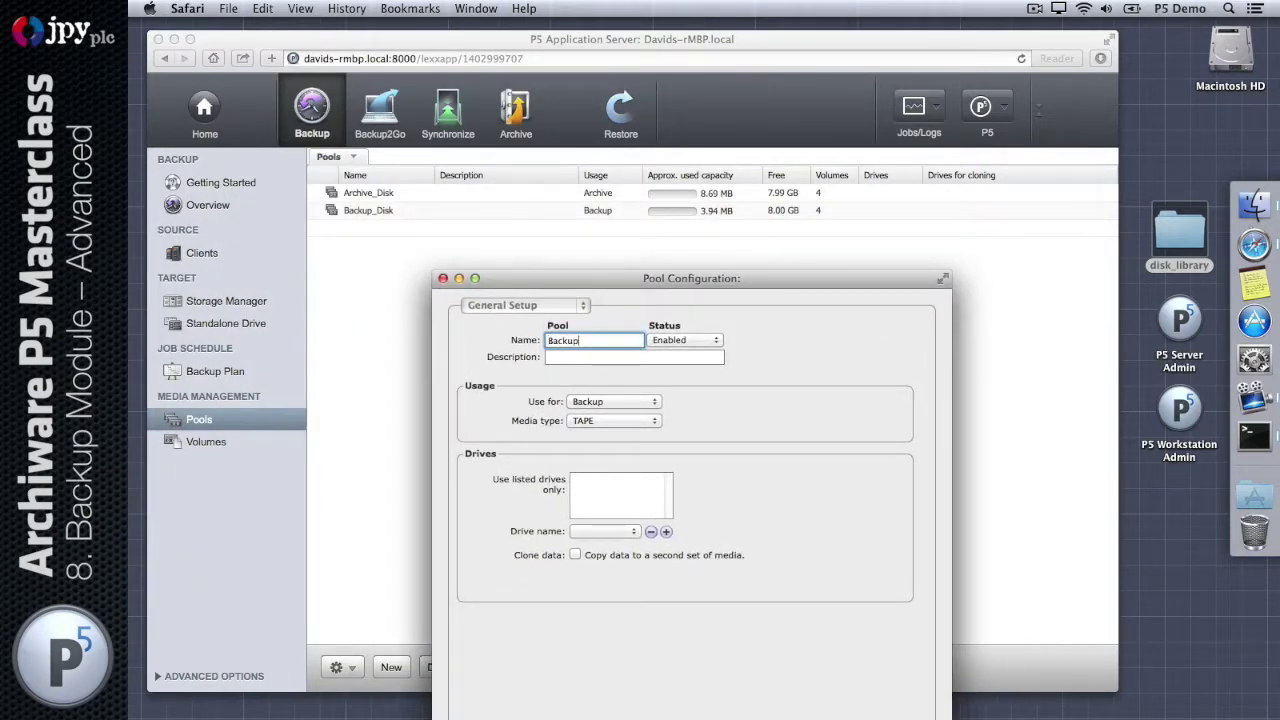
pyautogui.write('_Disk_2')
pyautogui.click(630, 421)
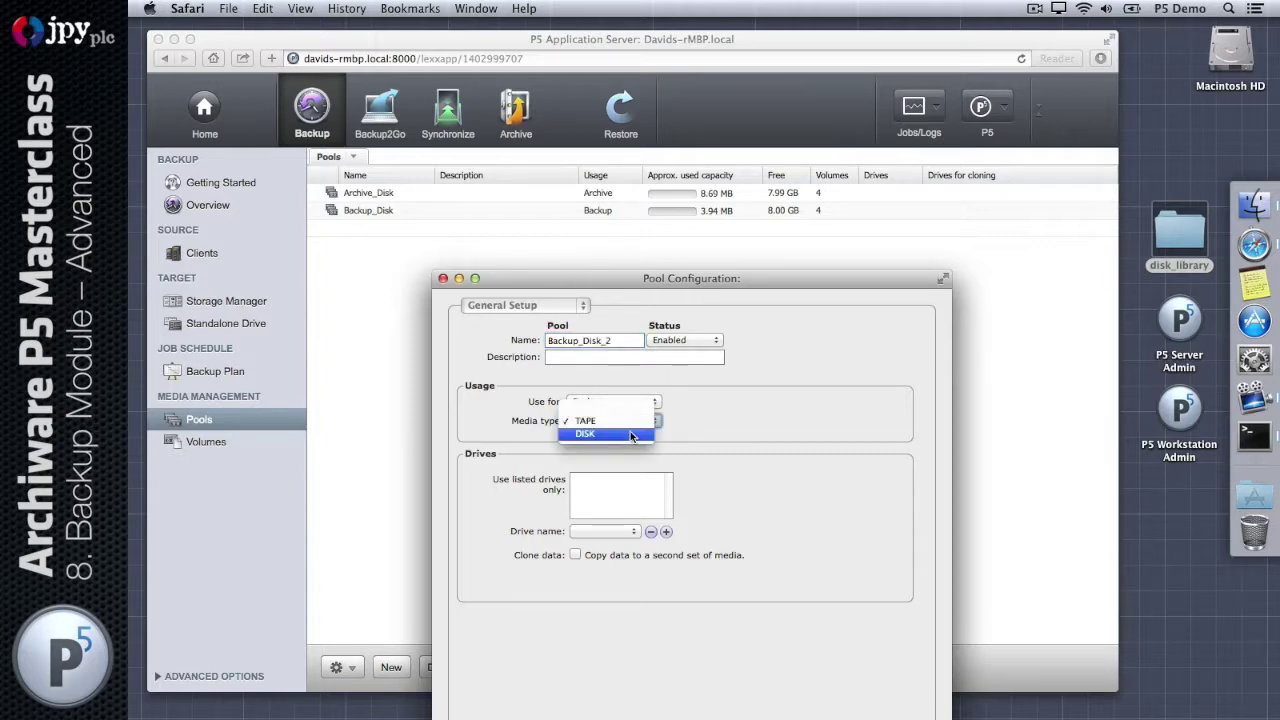
pyautogui.click(630, 435)
pyautogui.moveTo(652, 283); pyautogui.dragTo(637, 113)
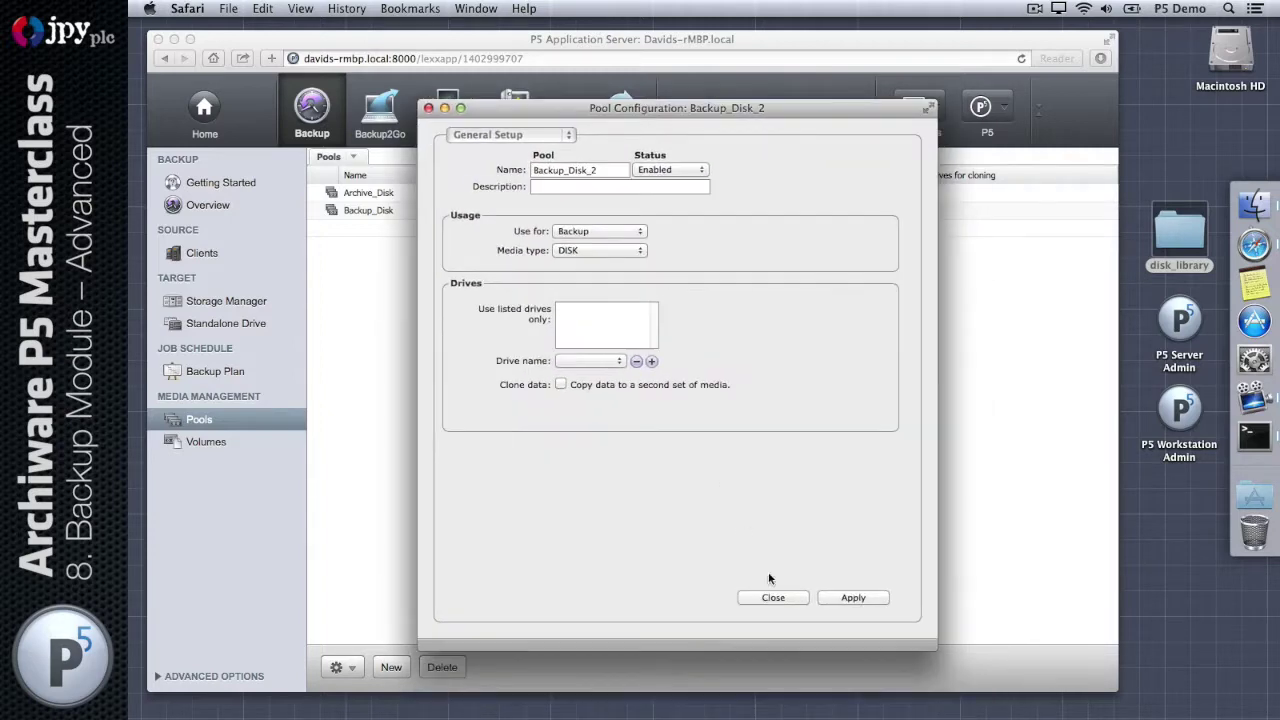
pyautogui.click(845, 597)
pyautogui.click(791, 598)
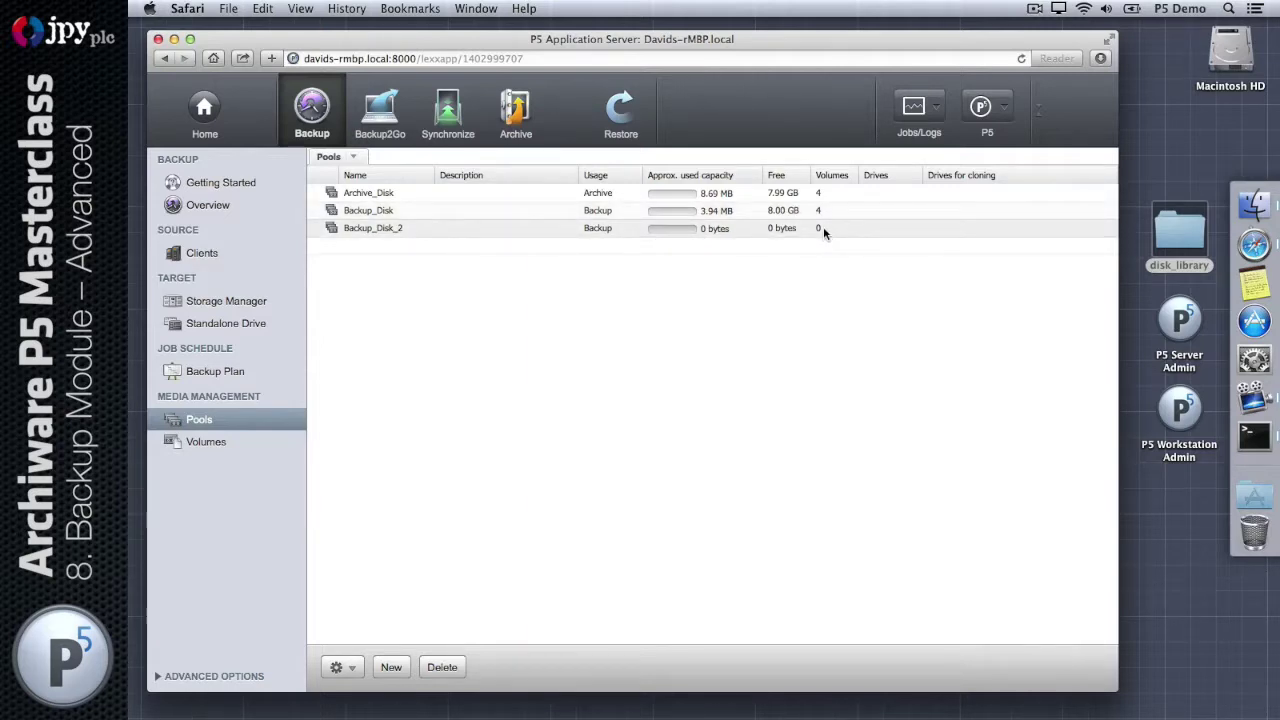
# Step: Review disk_lib_1's configuration in Storage Manager and open its Label Volume(s) dialog
pyautogui.click(228, 443)
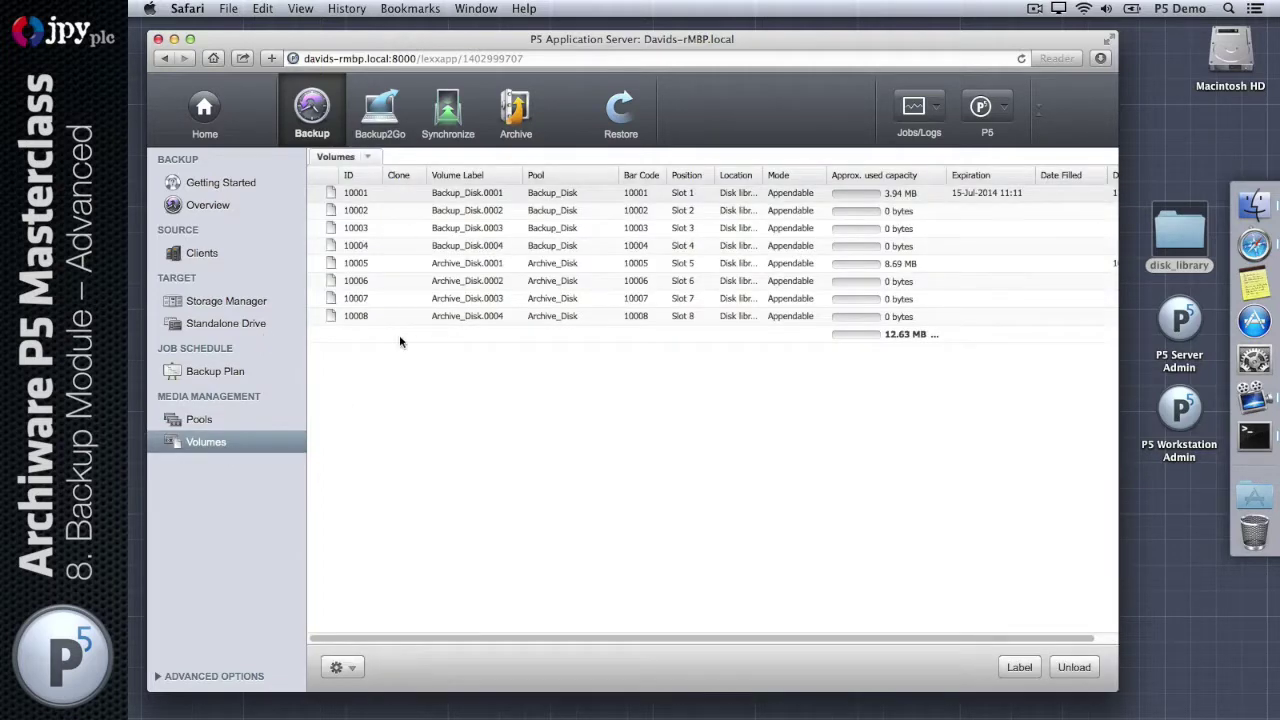
pyautogui.click(224, 301)
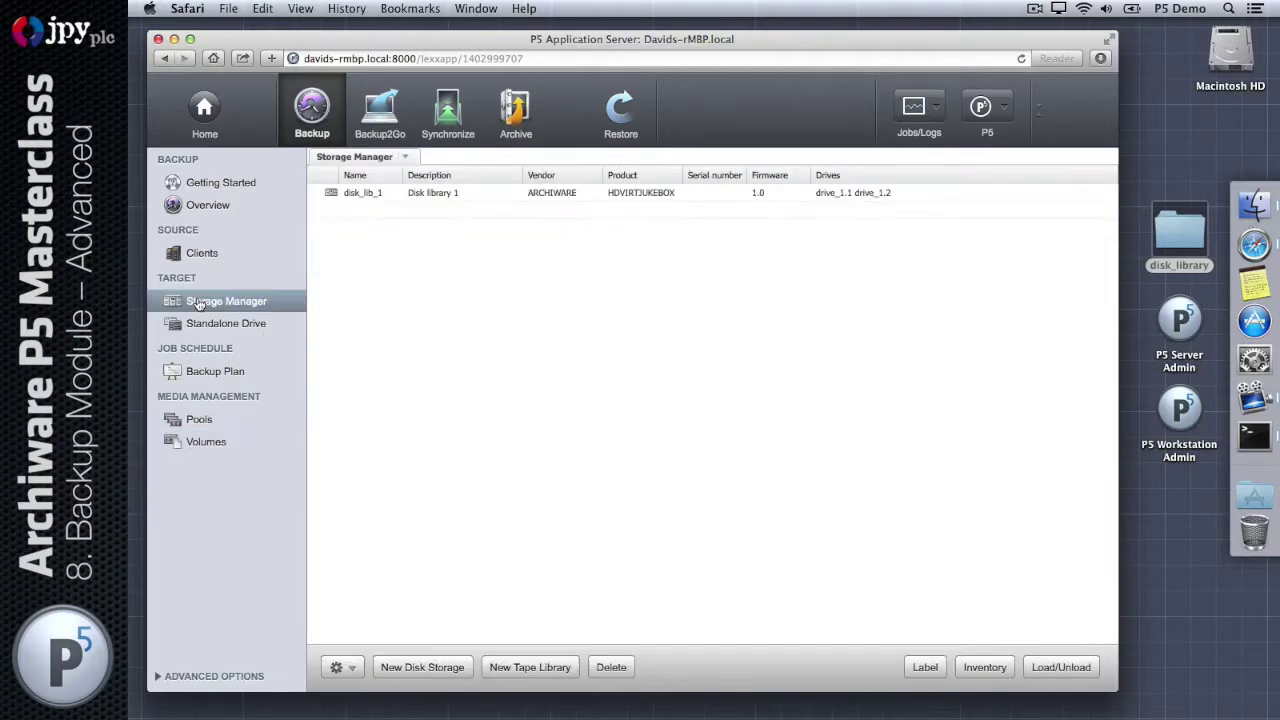
pyautogui.click(424, 197)
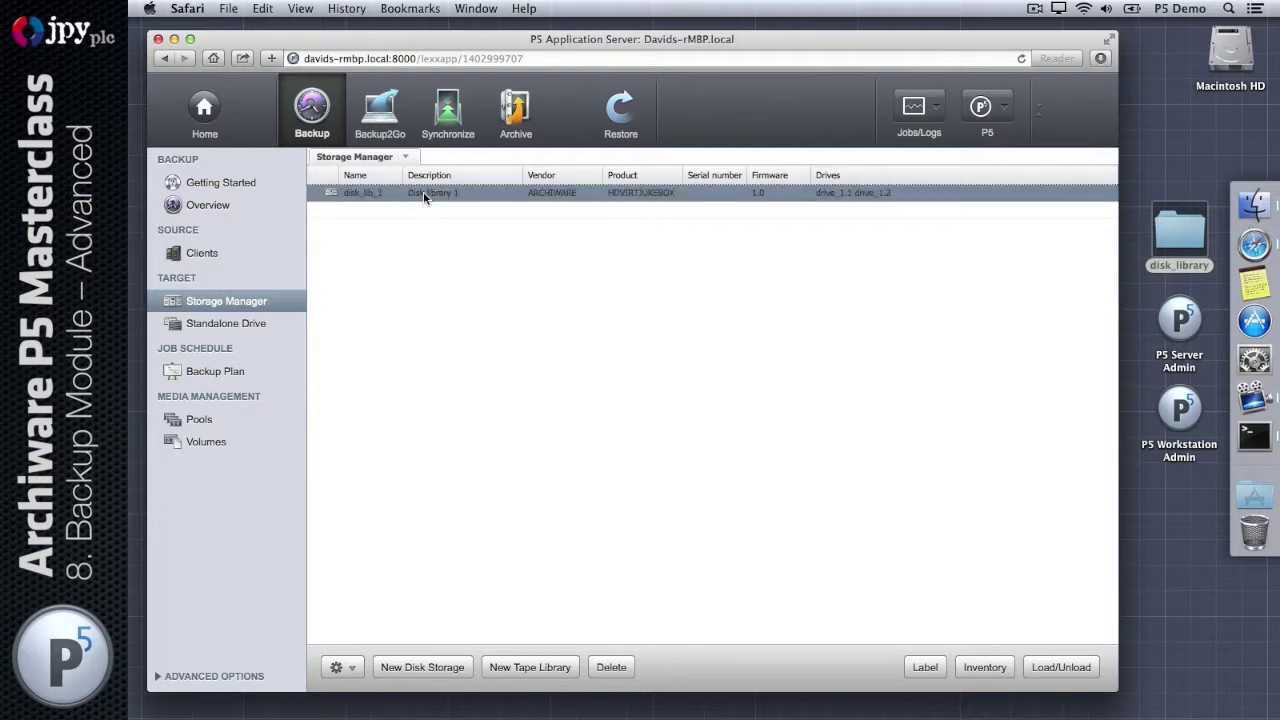
pyautogui.doubleClick(424, 197)
pyautogui.doubleClick(358, 240)
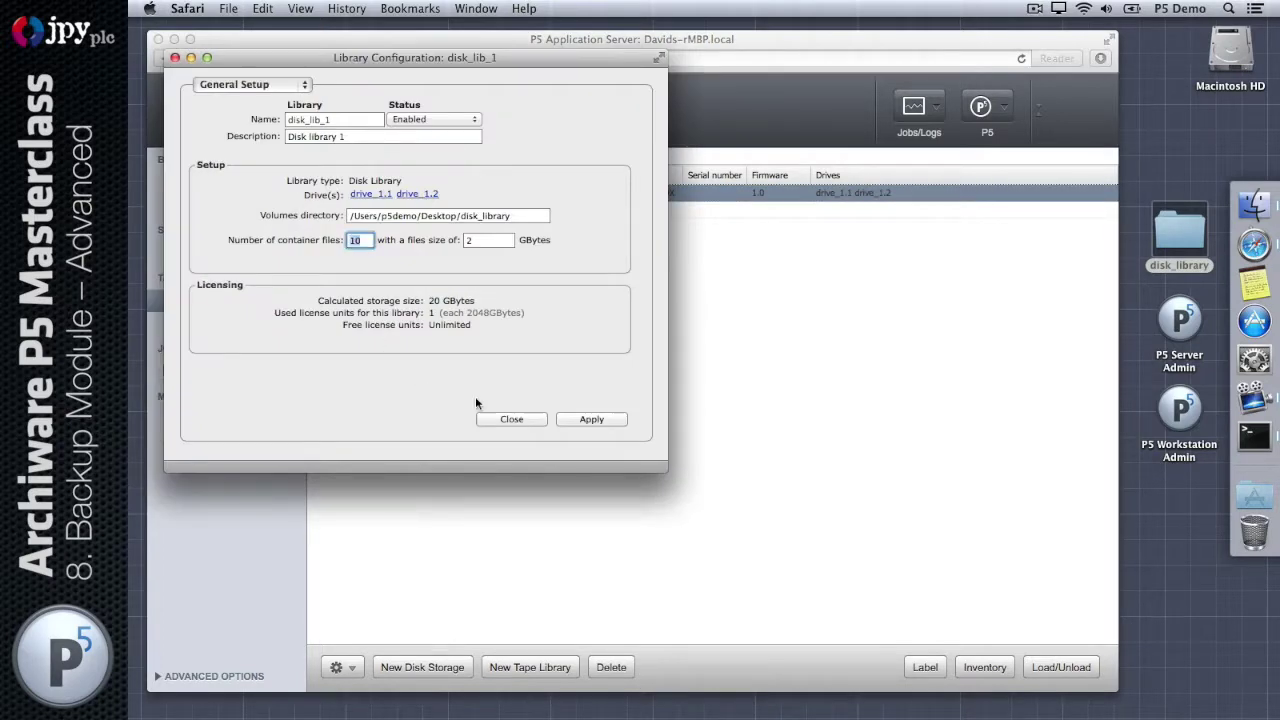
pyautogui.click(500, 419)
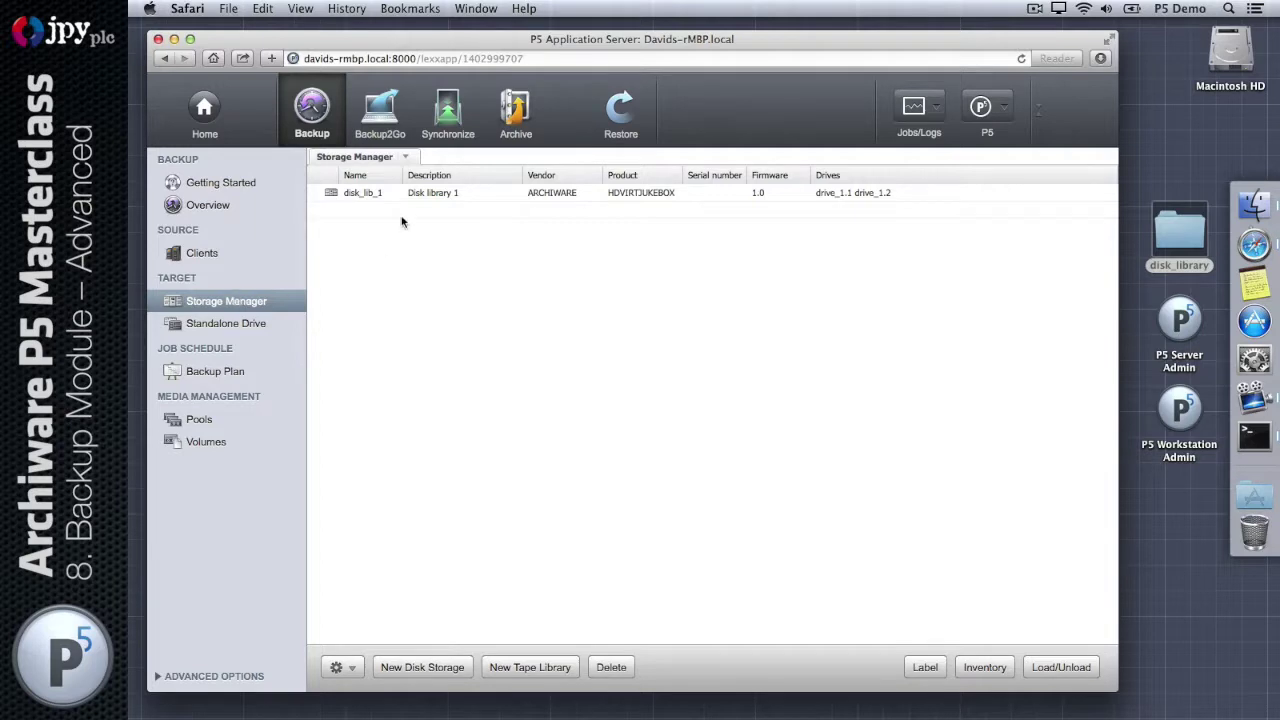
pyautogui.click(420, 196)
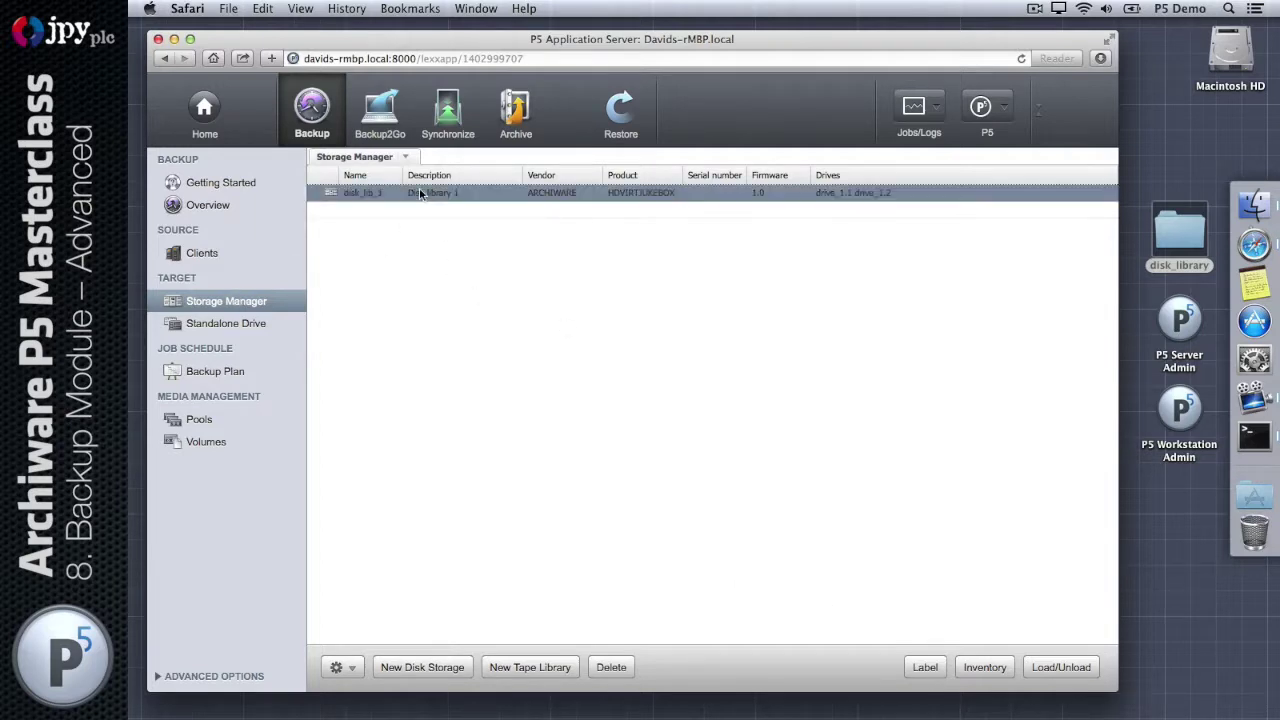
pyautogui.click(922, 670)
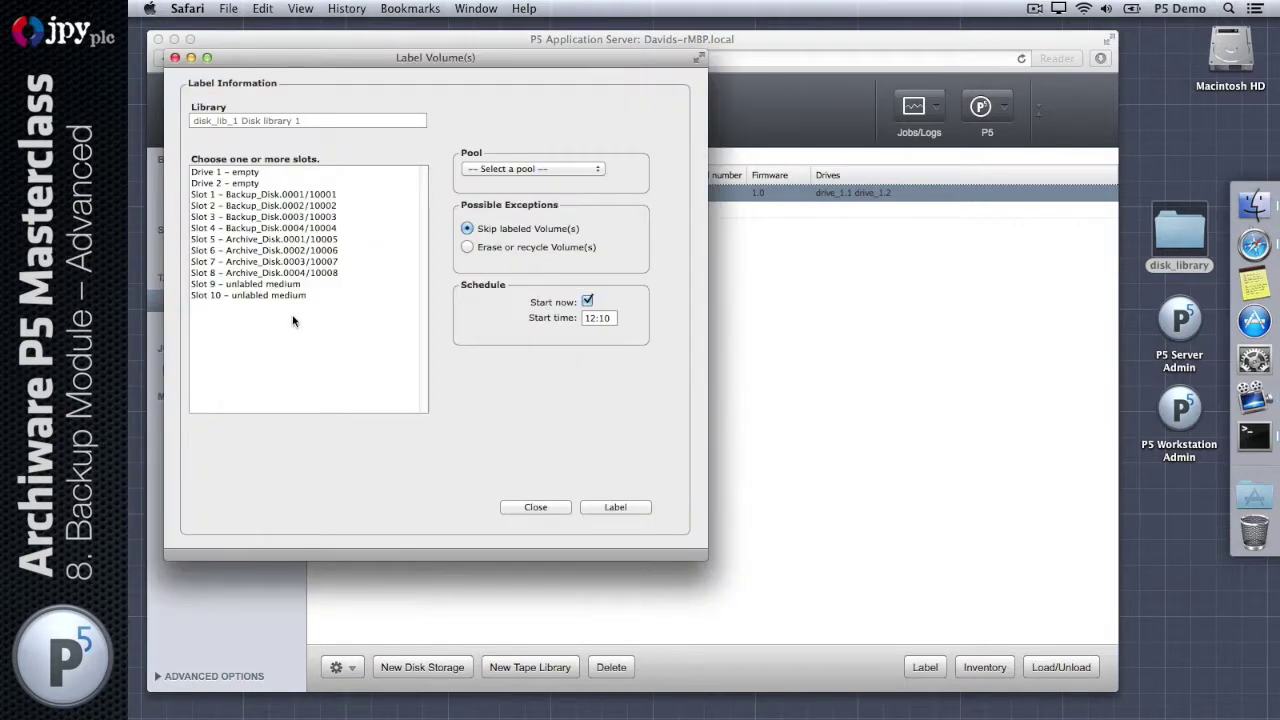
# Step: Label Slots 9 and 10 into pool Backup_Disk_2 and view the job in Job Monitor
pyautogui.click(292, 286)
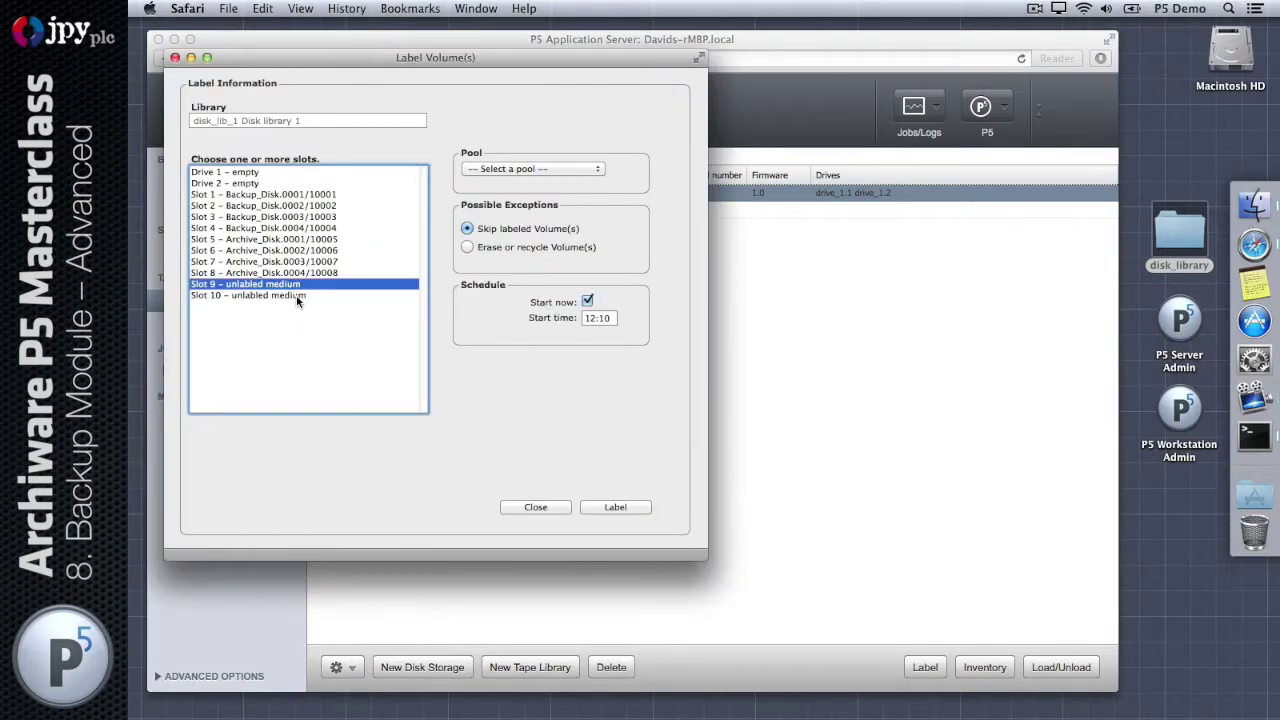
pyautogui.keyDown('shift'); pyautogui.click(297, 296); pyautogui.keyUp('shift')
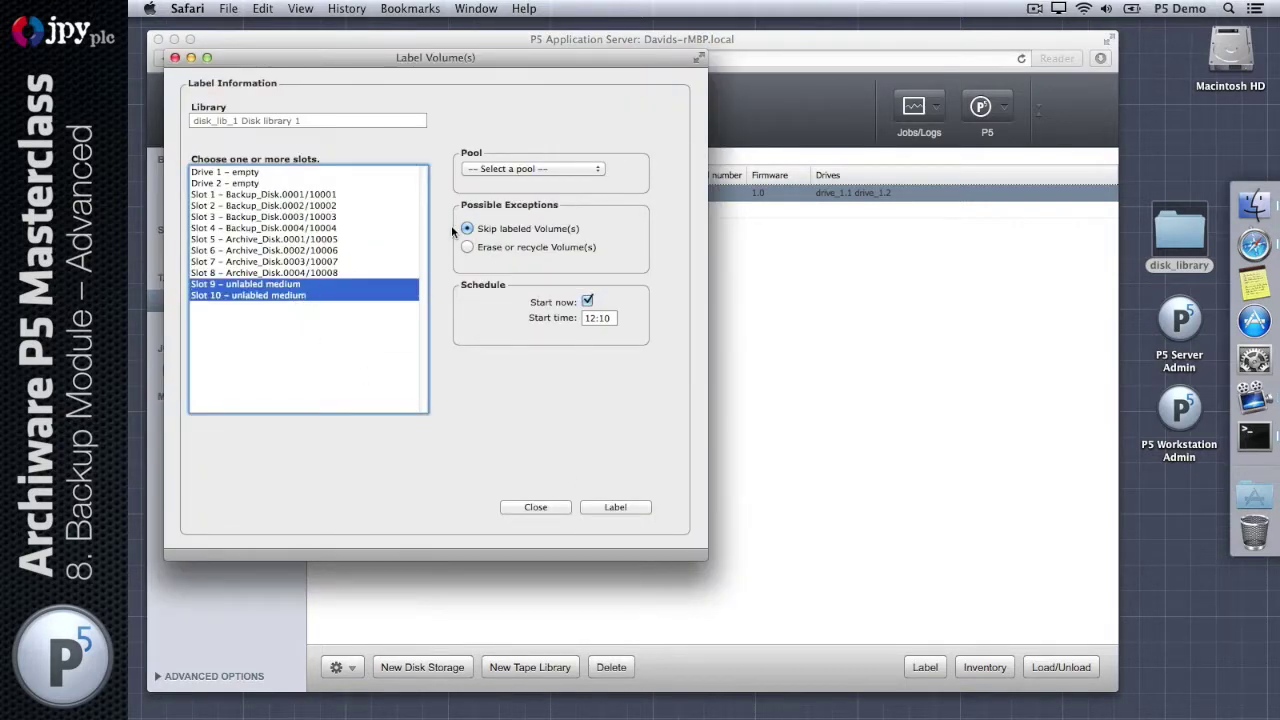
pyautogui.click(570, 166)
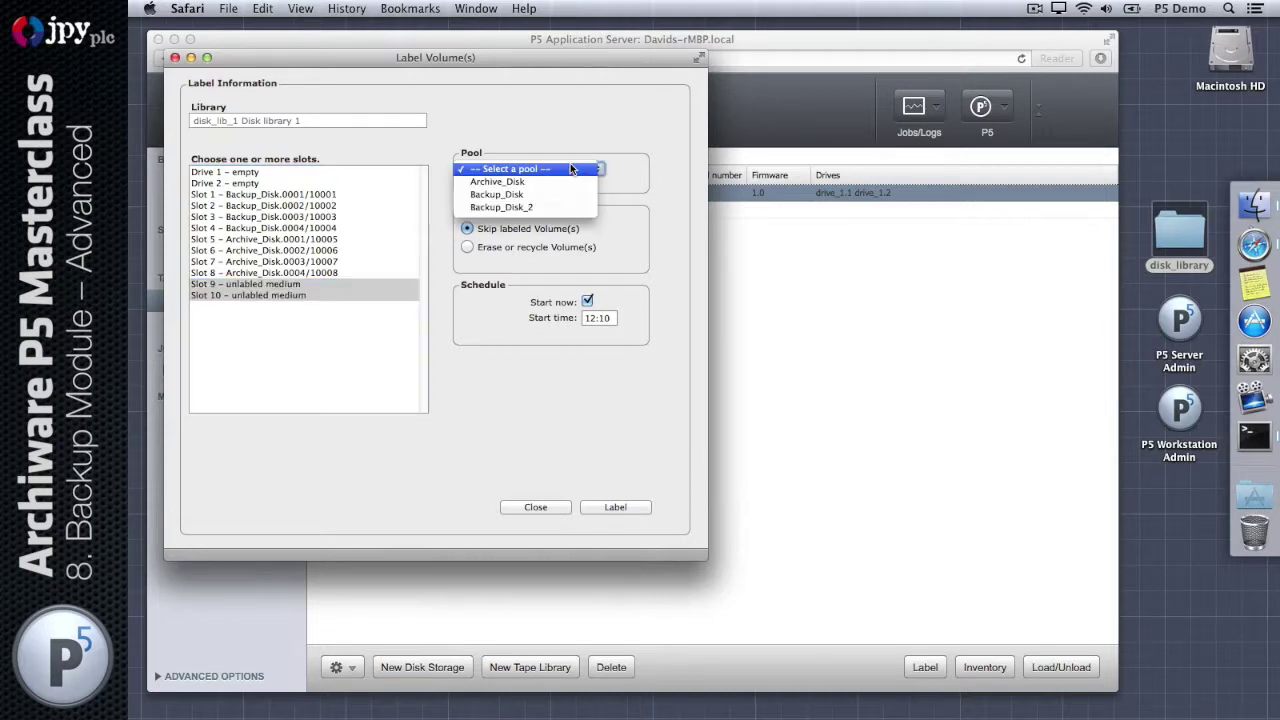
pyautogui.click(570, 208)
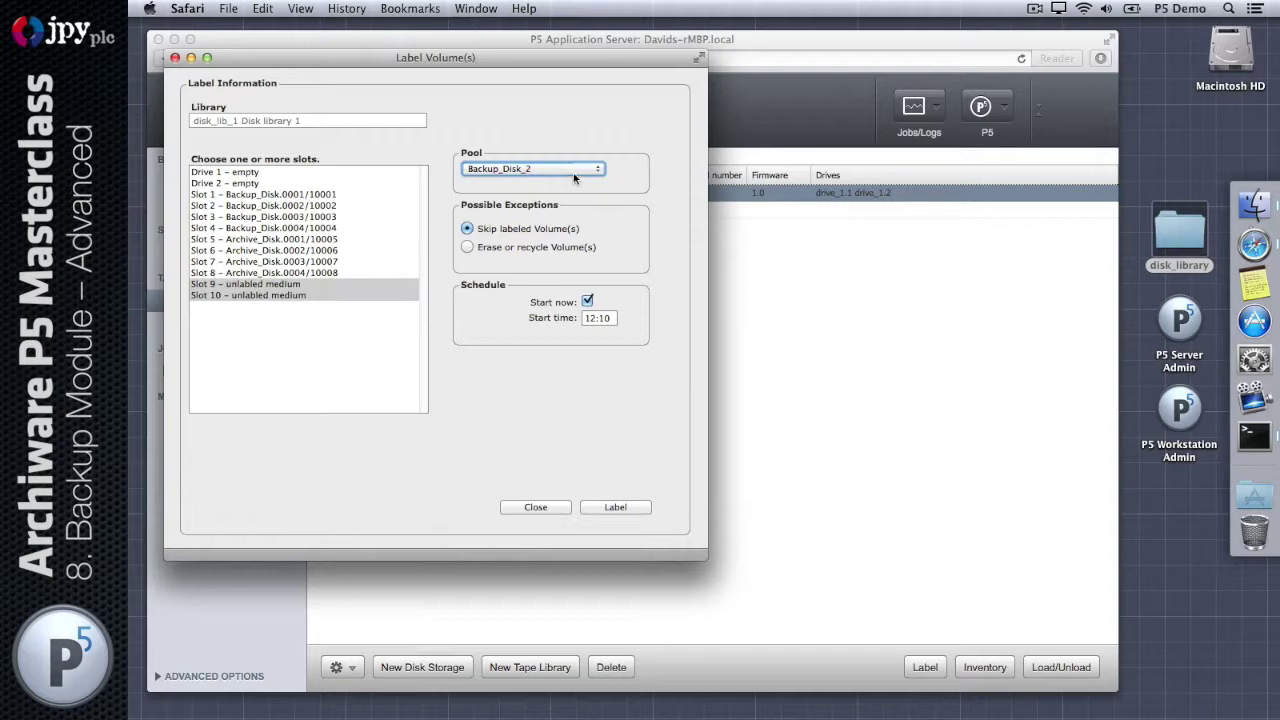
pyautogui.click(640, 510)
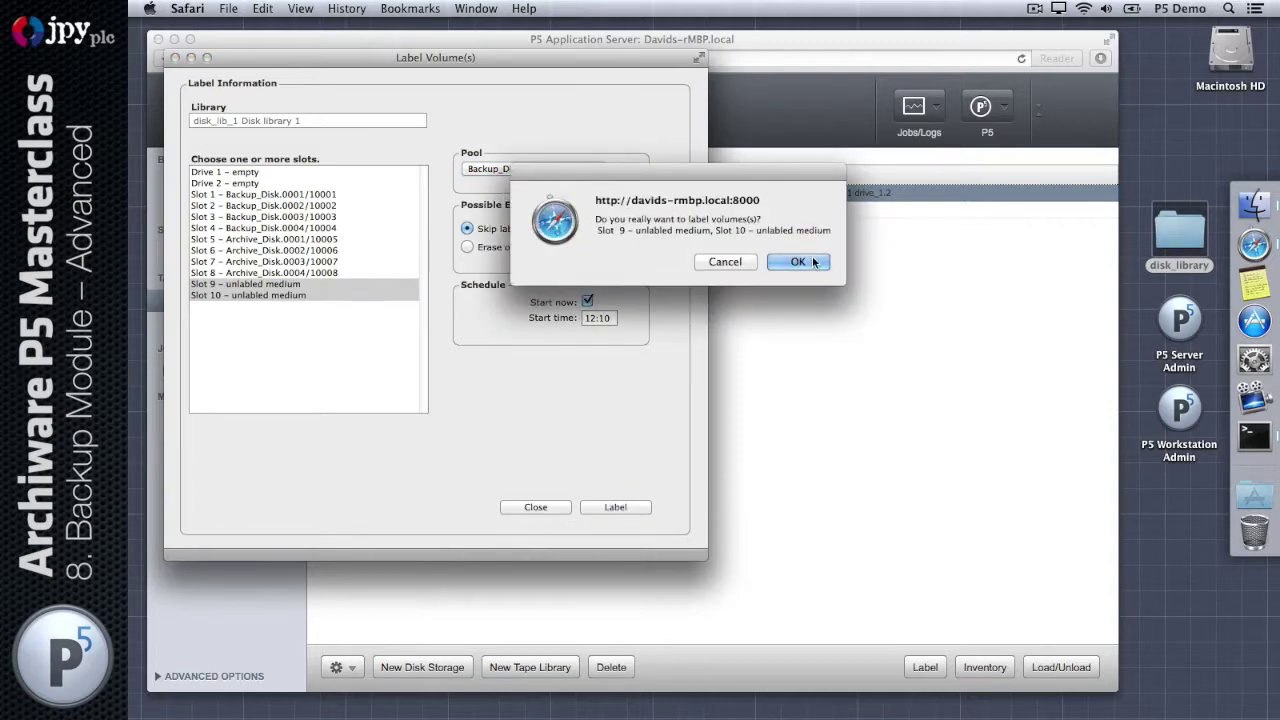
pyautogui.click(812, 261)
pyautogui.click(527, 350)
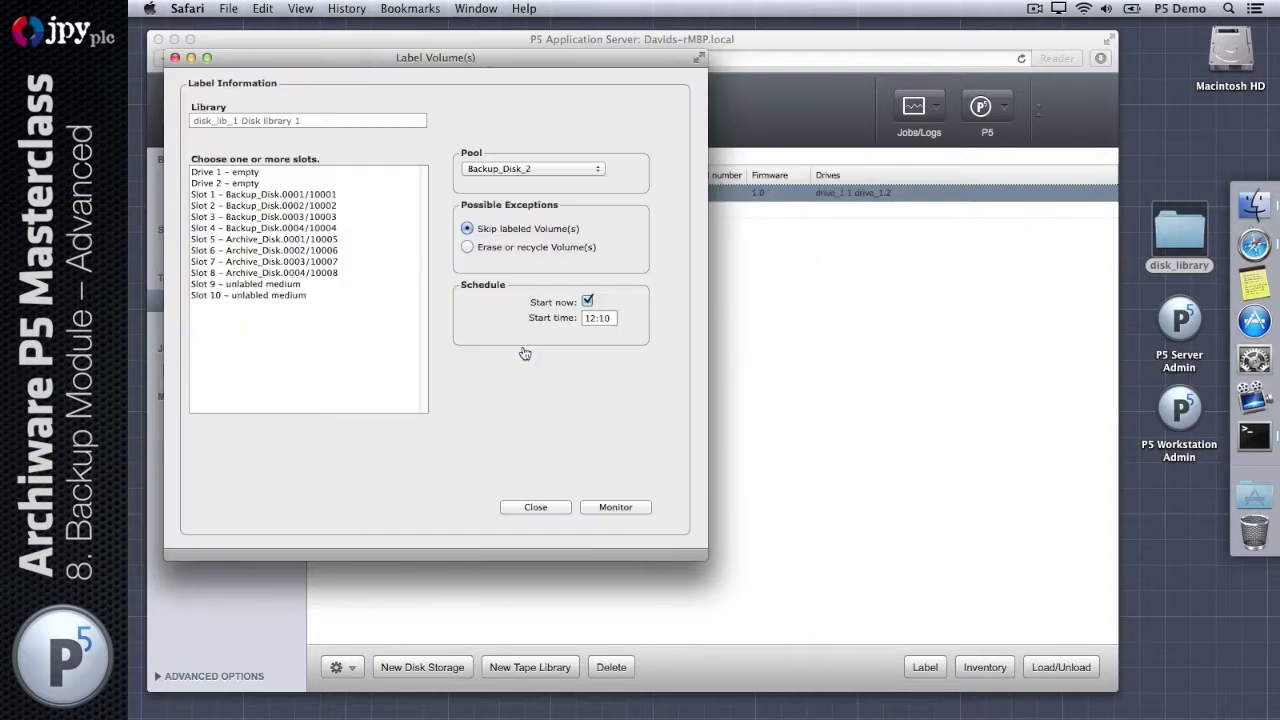
pyautogui.click(603, 510)
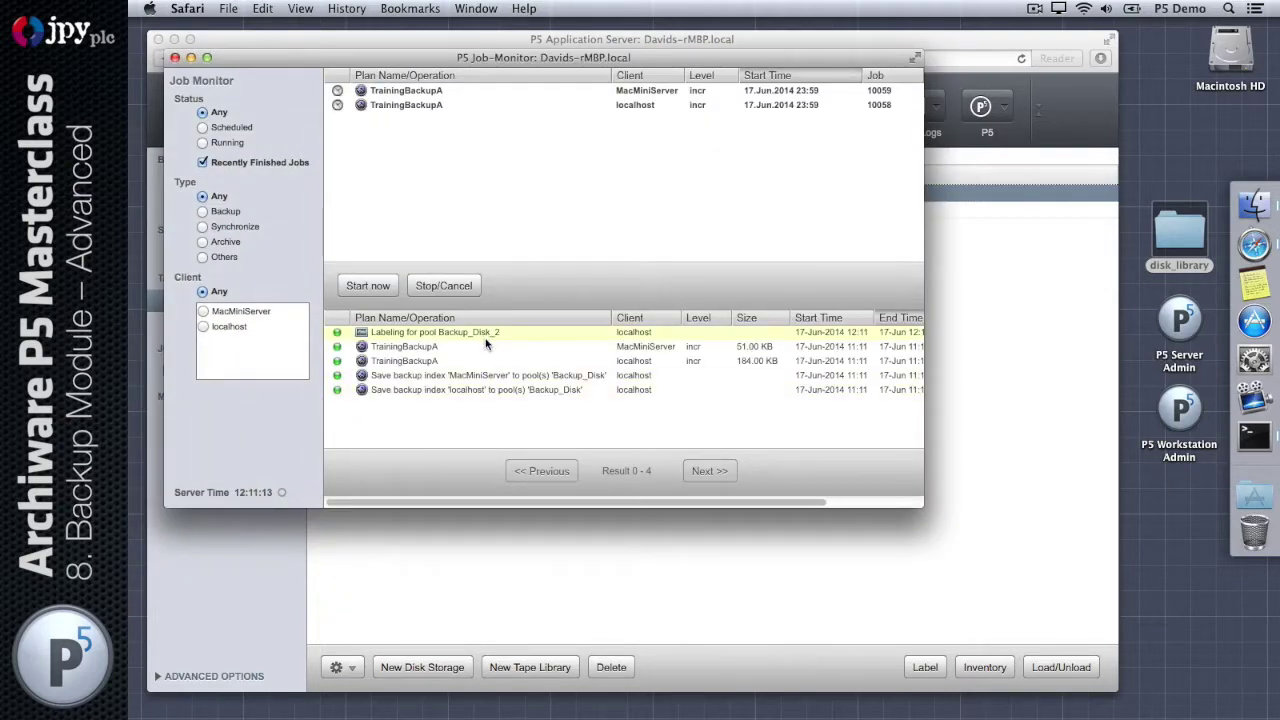
# Step: Close the Job Monitor and check Backup_Disk_2's new volumes in the Pools and Volumes lists
pyautogui.click(176, 58)
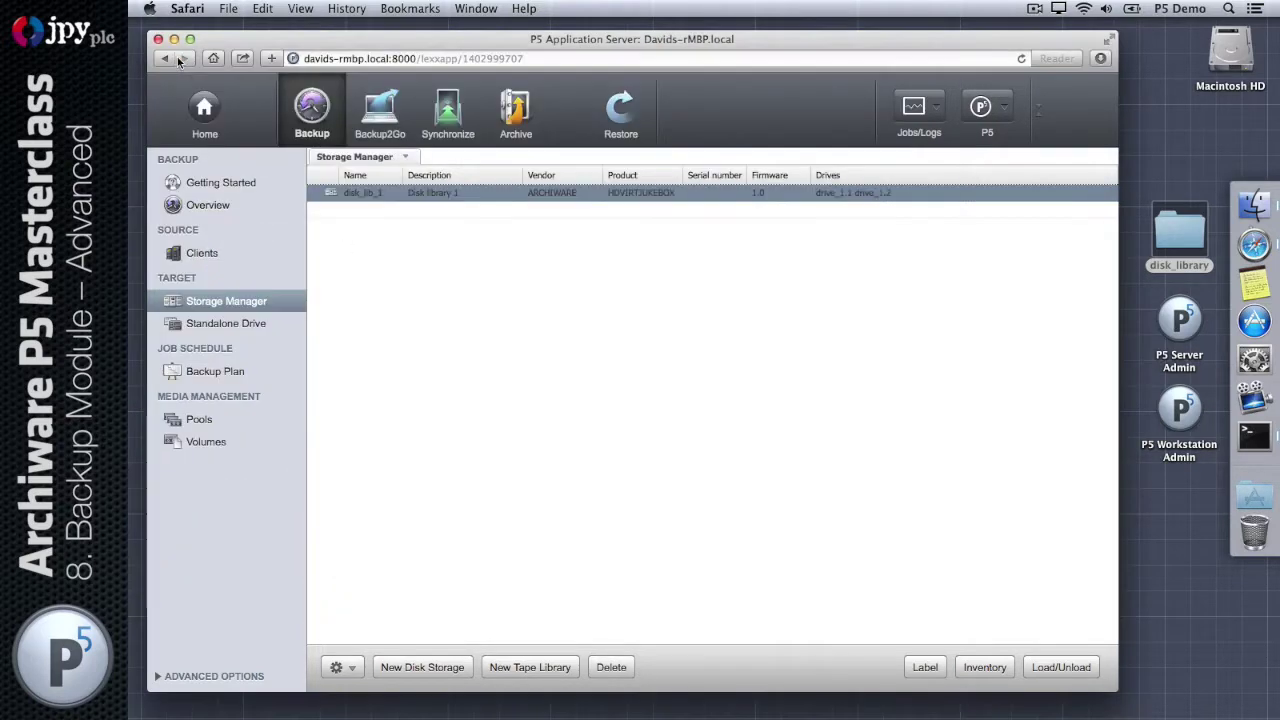
pyautogui.click(232, 420)
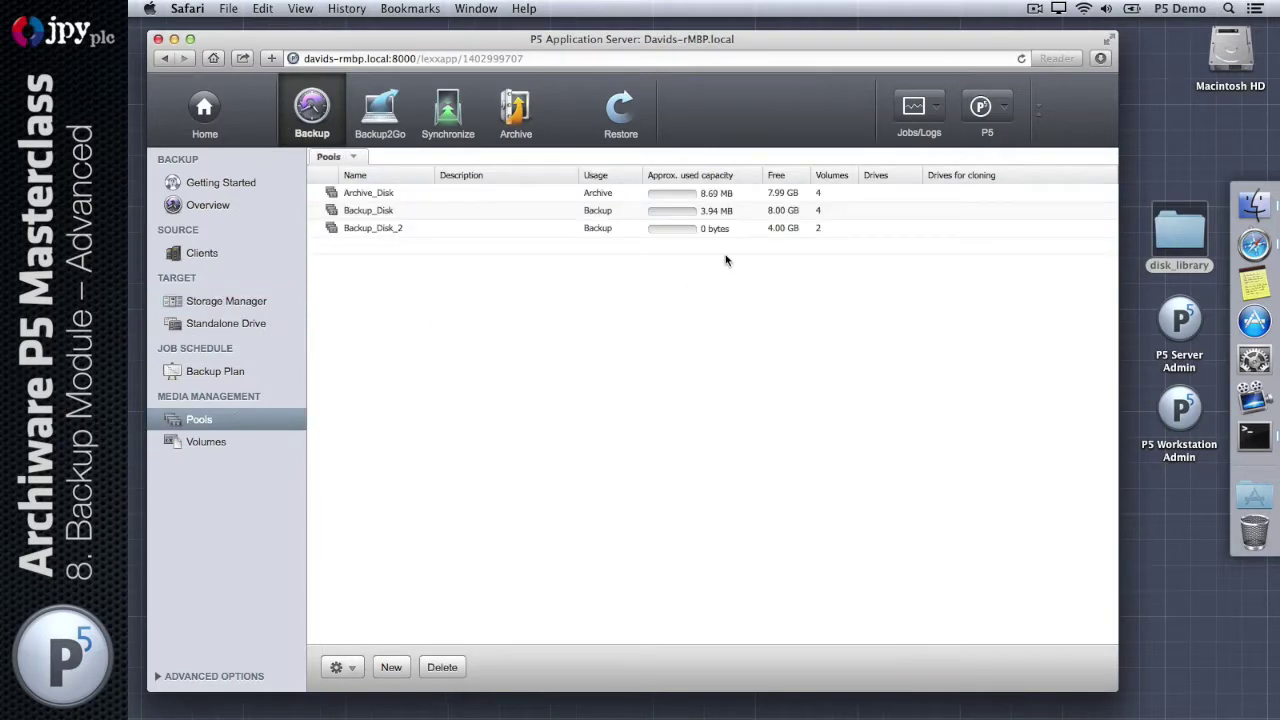
pyautogui.click(835, 228)
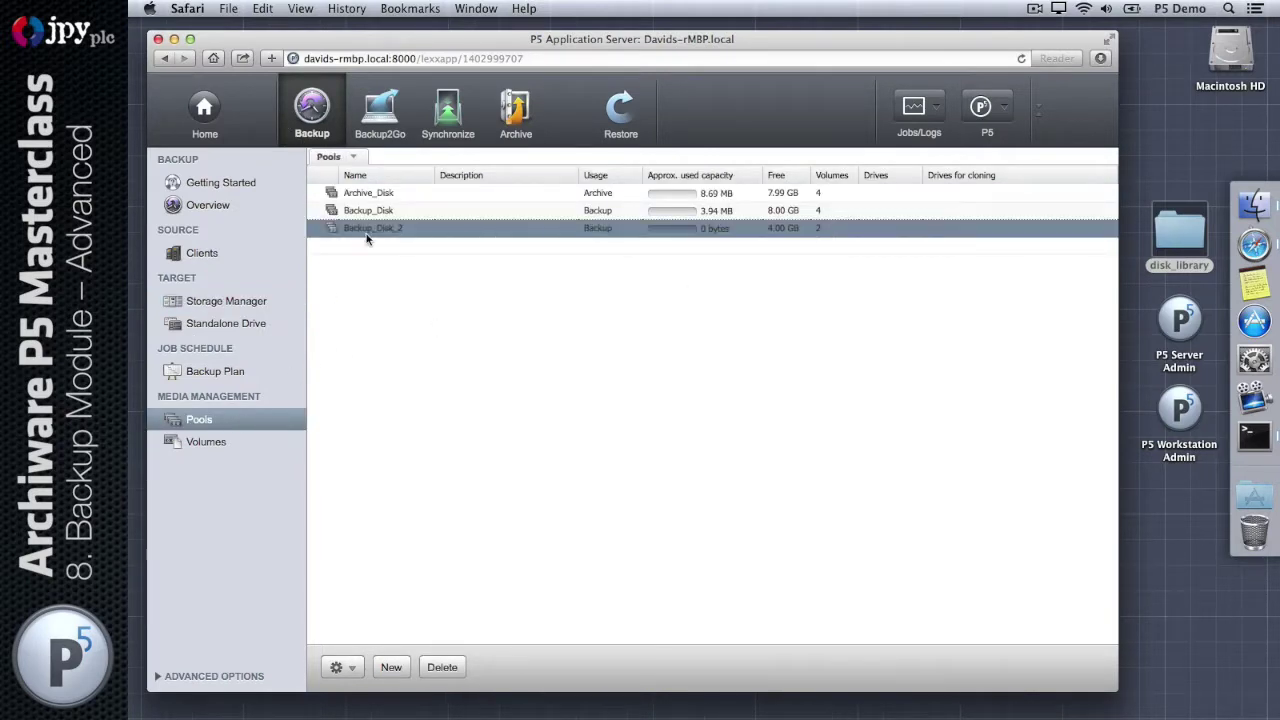
pyautogui.click(256, 449)
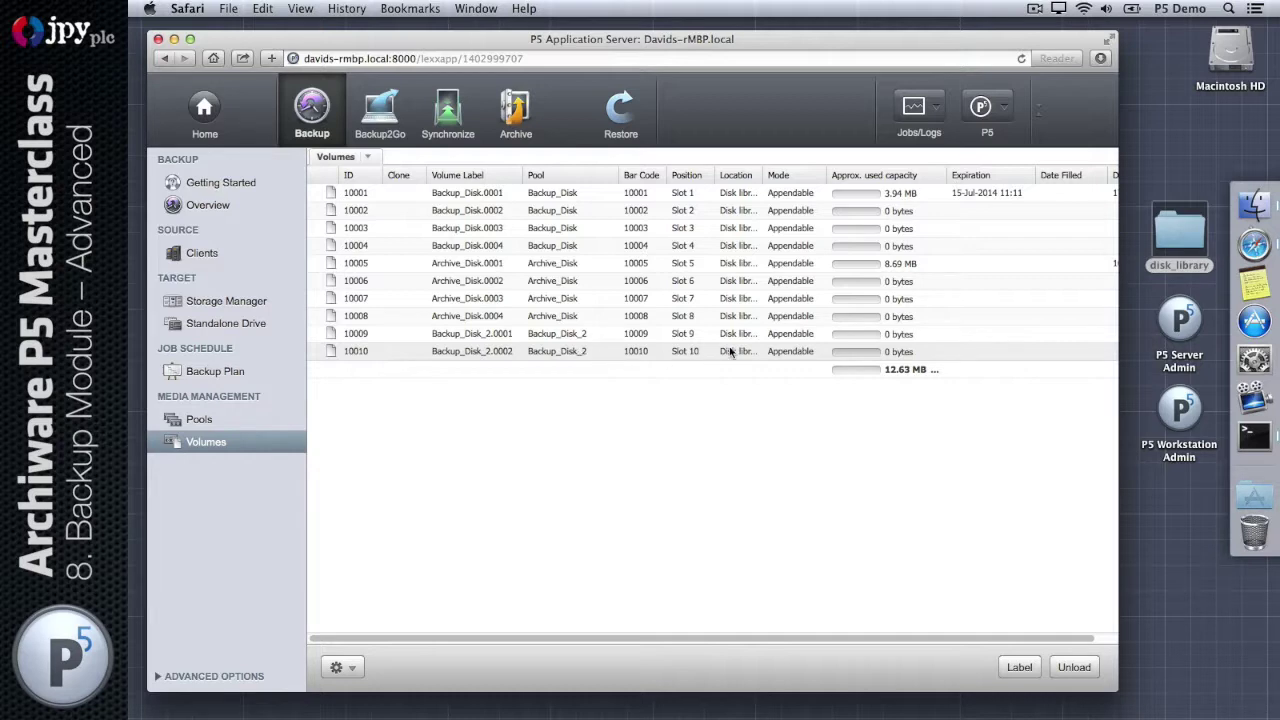
# Step: Open TrainingBackupA's plan and edit the incr event's schedule
pyautogui.click(240, 373)
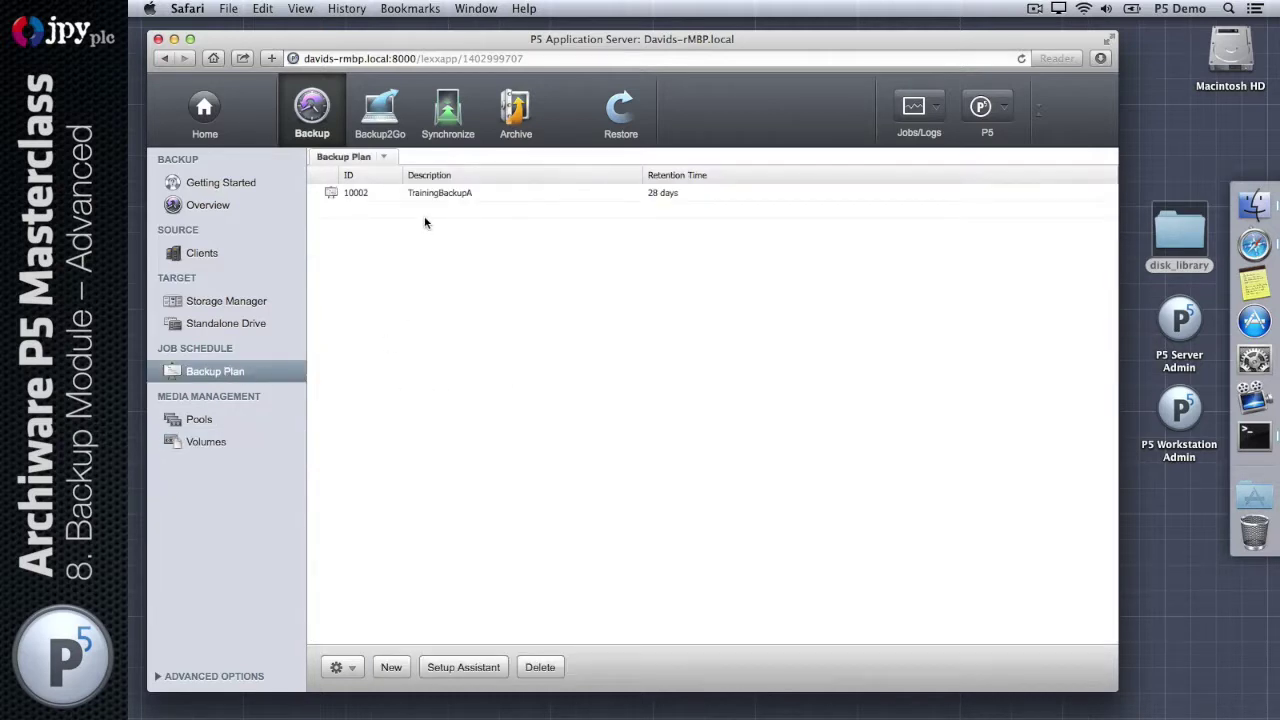
pyautogui.click(461, 194)
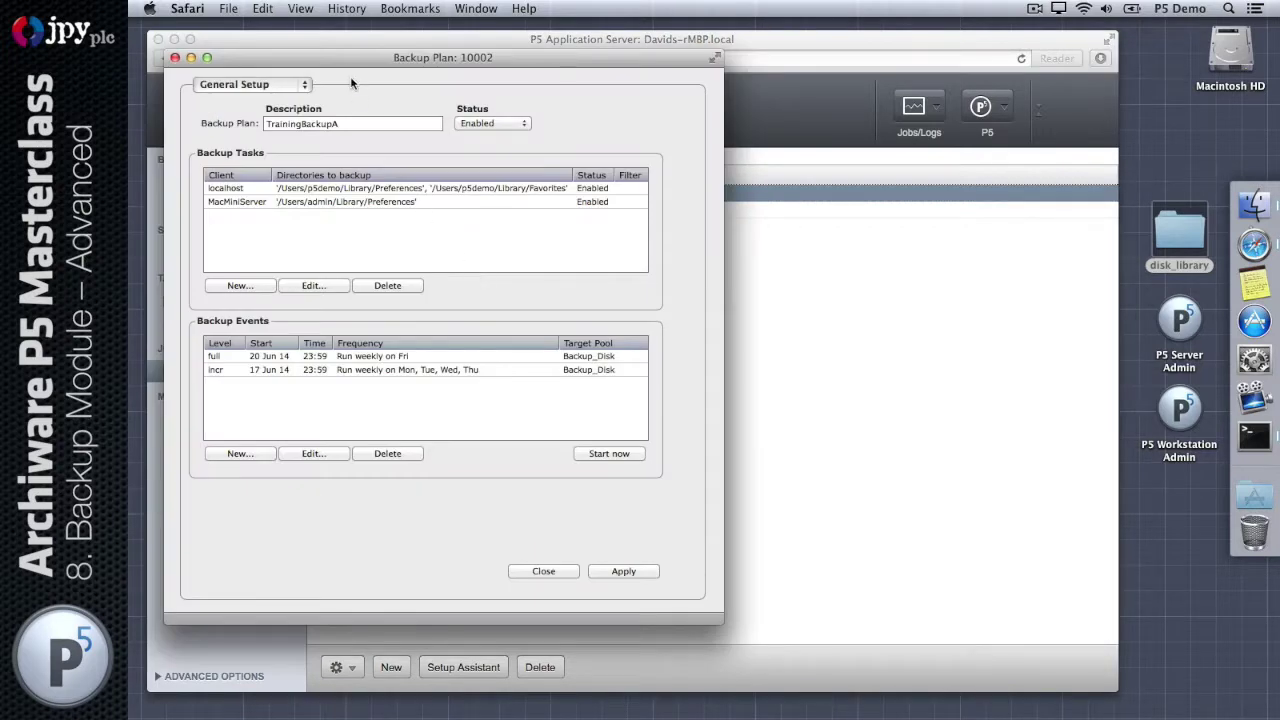
pyautogui.moveTo(350, 76); pyautogui.dragTo(669, 88)
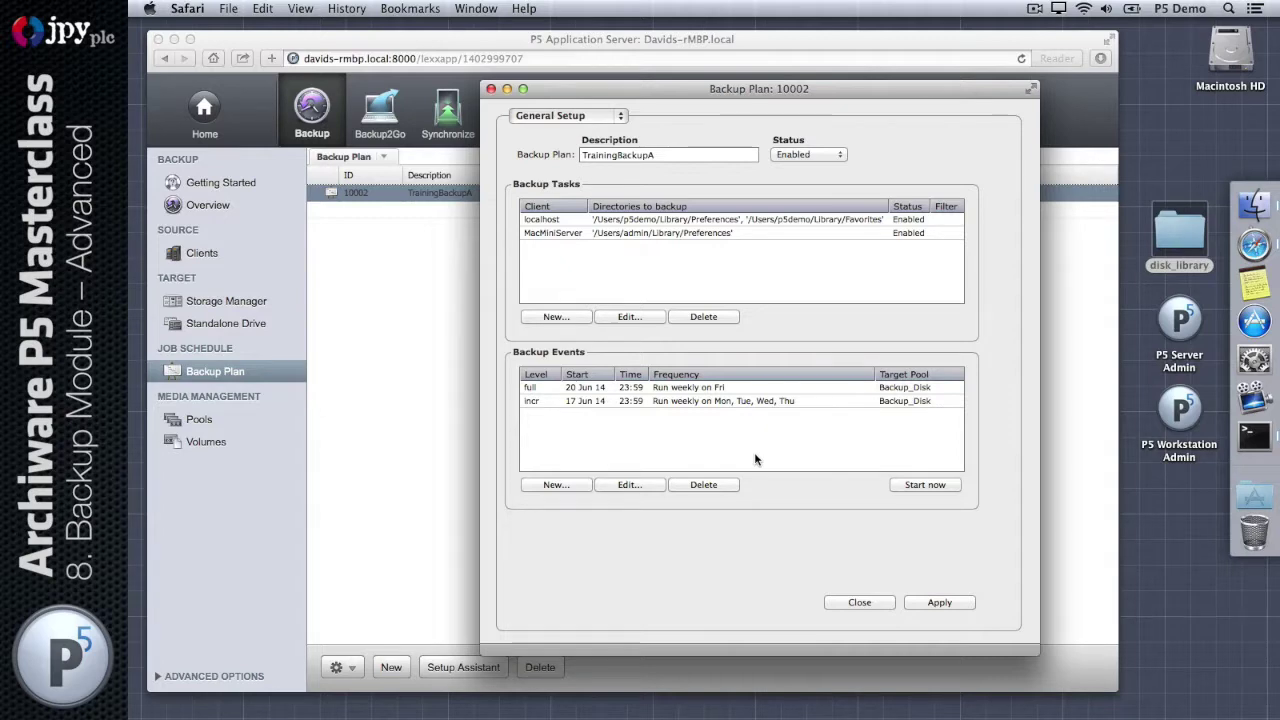
pyautogui.click(675, 404)
pyautogui.click(629, 484)
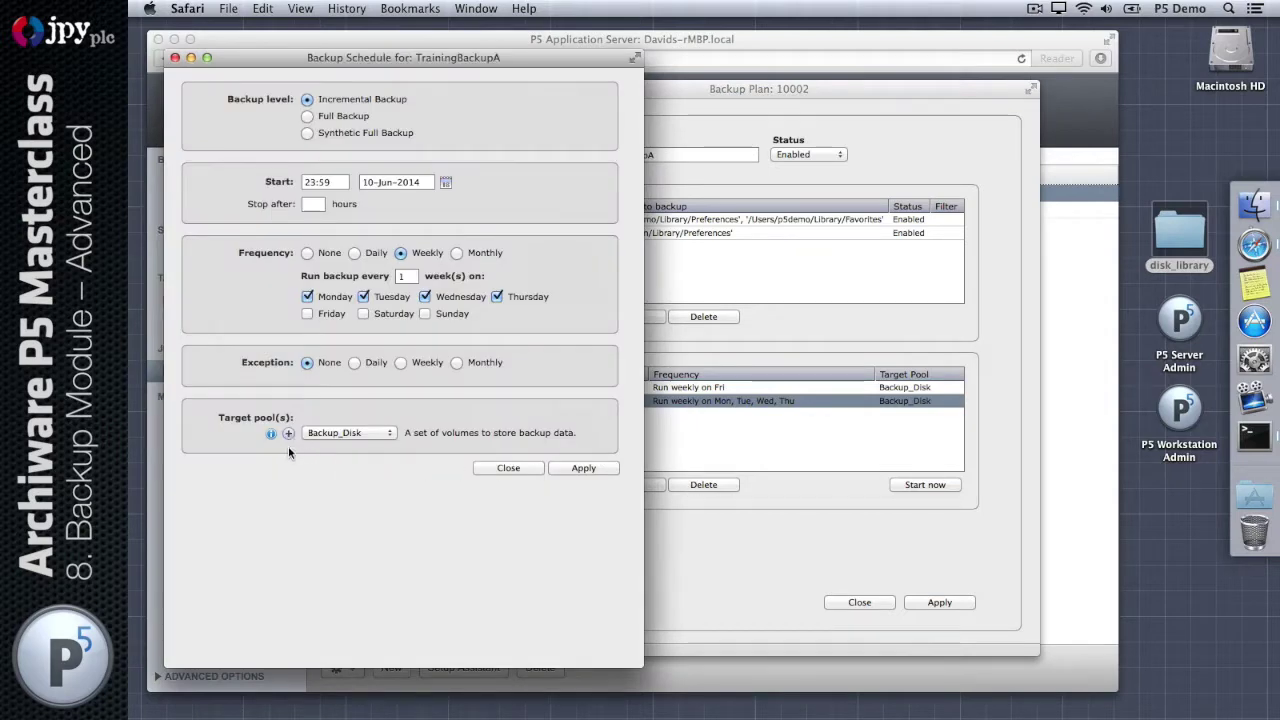
# Step: Add Backup_Disk_2 as an alternate target pool for the incr event and apply
pyautogui.click(288, 433)
pyautogui.click(327, 457)
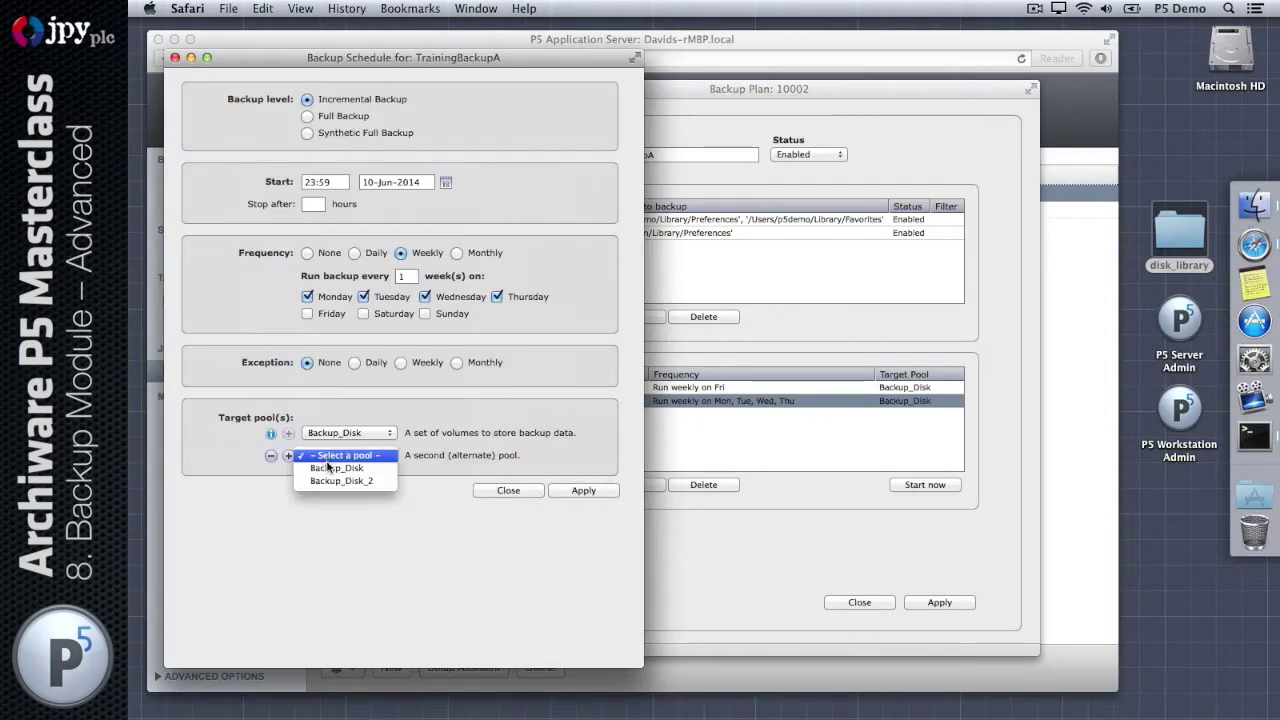
pyautogui.click(330, 480)
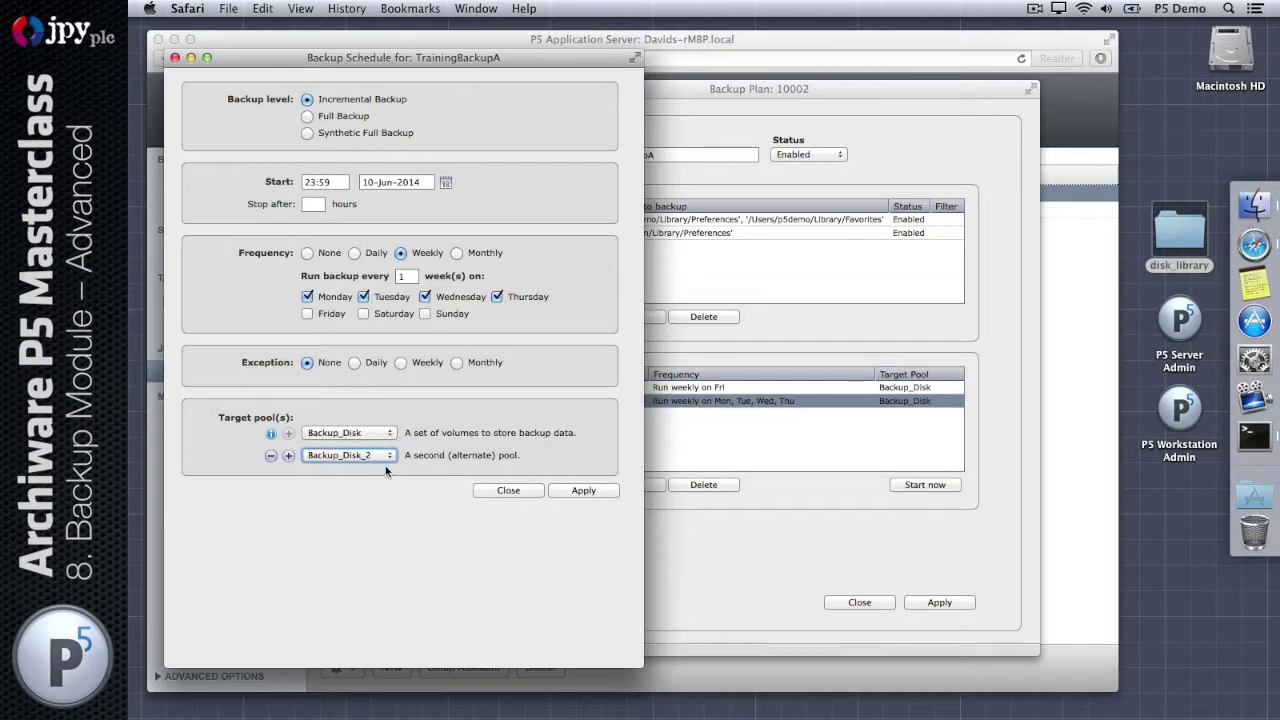
pyautogui.click(588, 488)
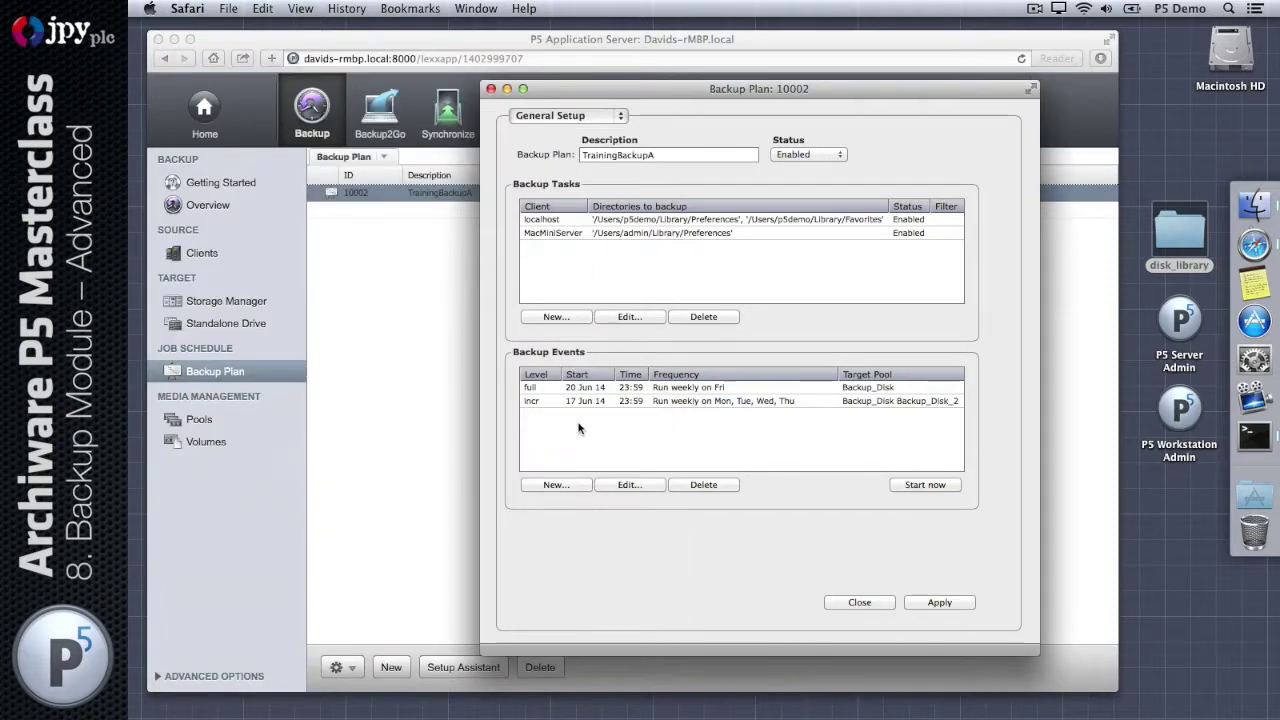
# Step: Add Backup_Disk_2 as an alternate target pool for the full event and apply
pyautogui.click(597, 388)
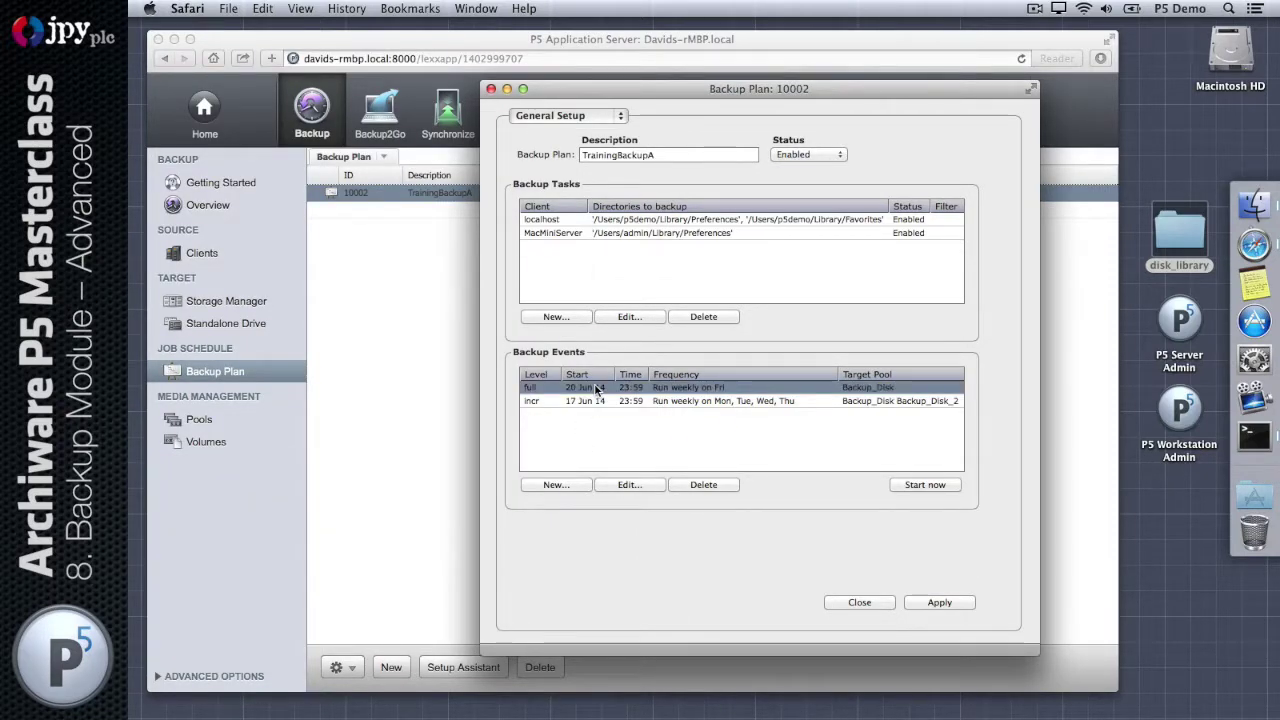
pyautogui.doubleClick(596, 387)
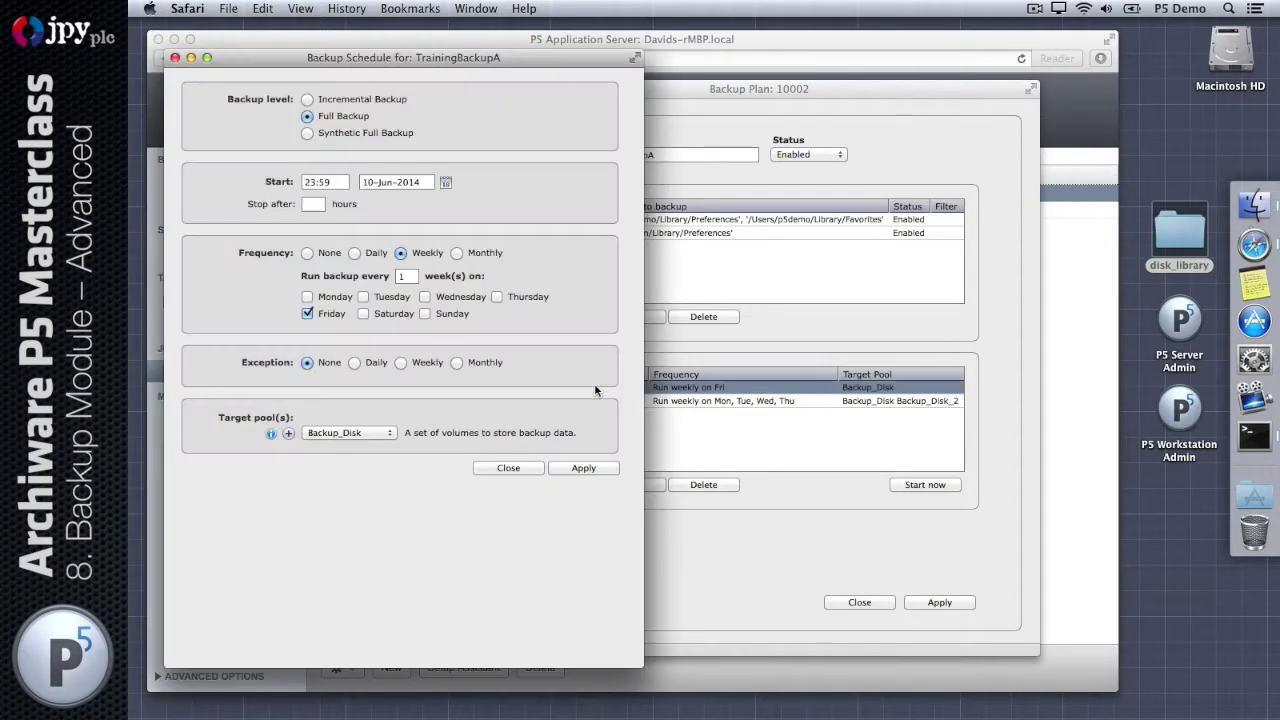
pyautogui.click(288, 433)
pyautogui.click(340, 455)
pyautogui.click(337, 491)
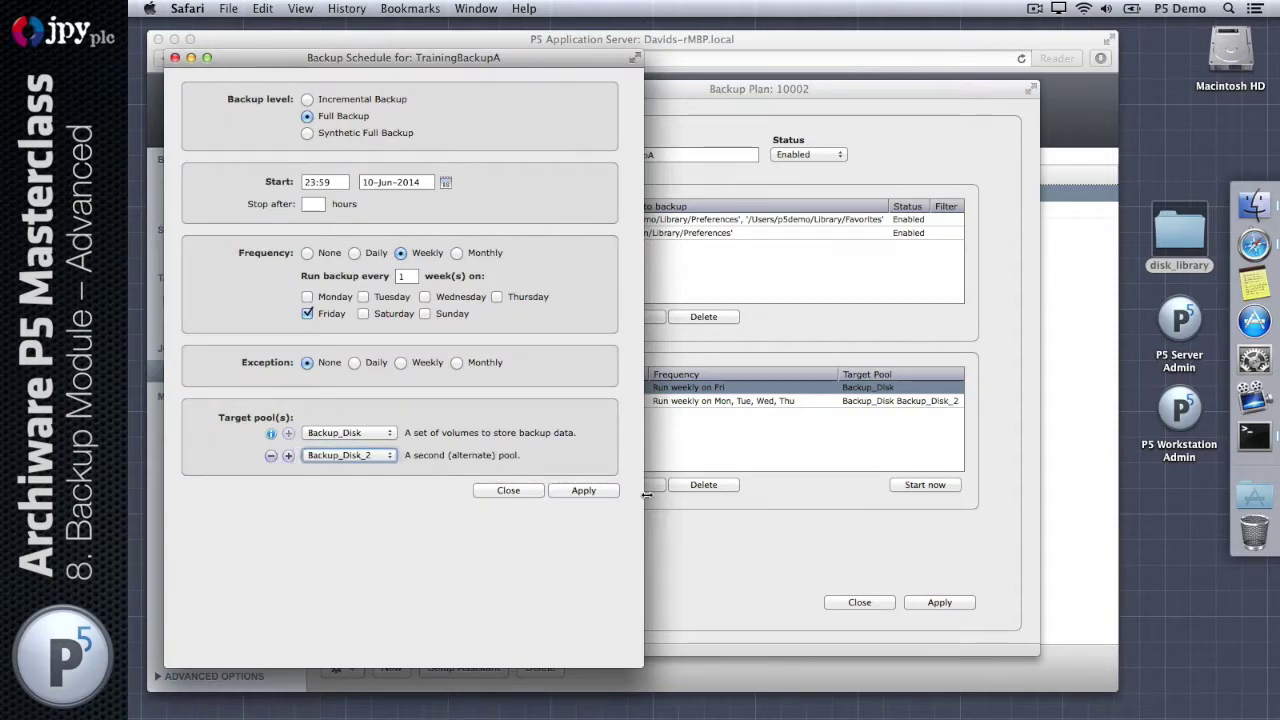
pyautogui.click(610, 491)
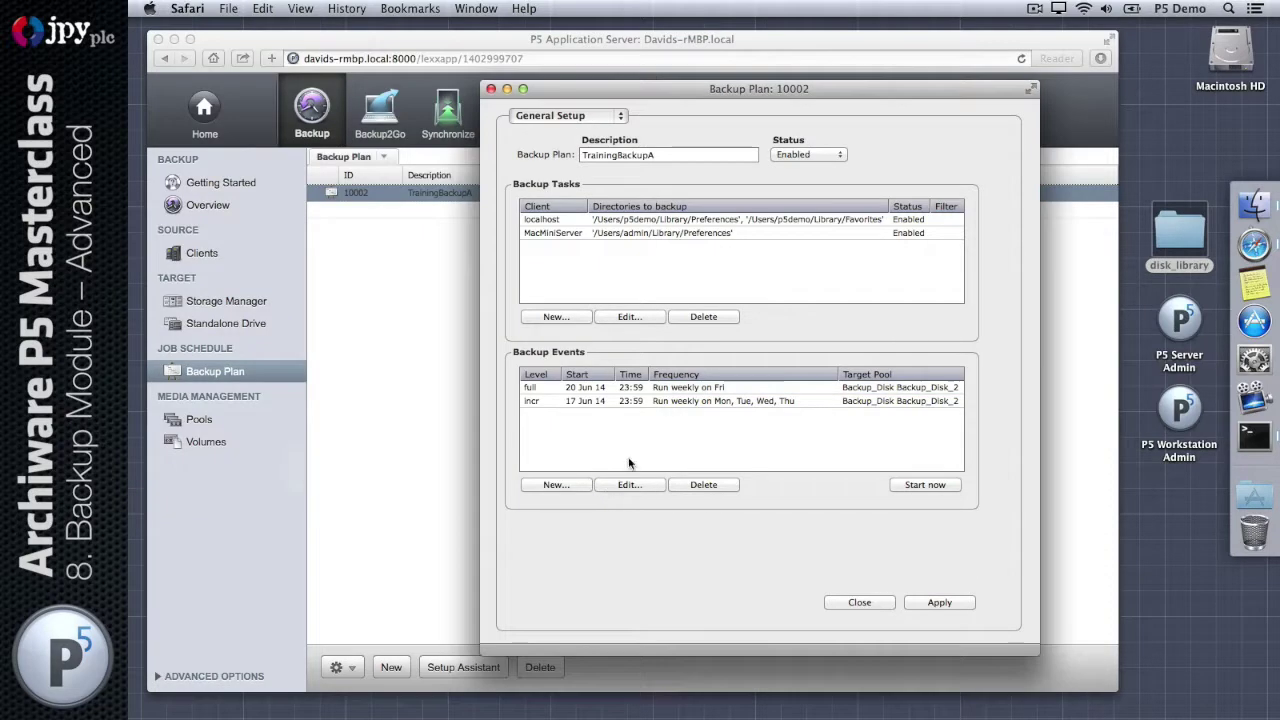
pyautogui.click(916, 402)
# Step: Reopen the full event's schedule and check its alternate pool list, keeping Backup_Disk_2
pyautogui.click(603, 389)
pyautogui.doubleClick(603, 389)
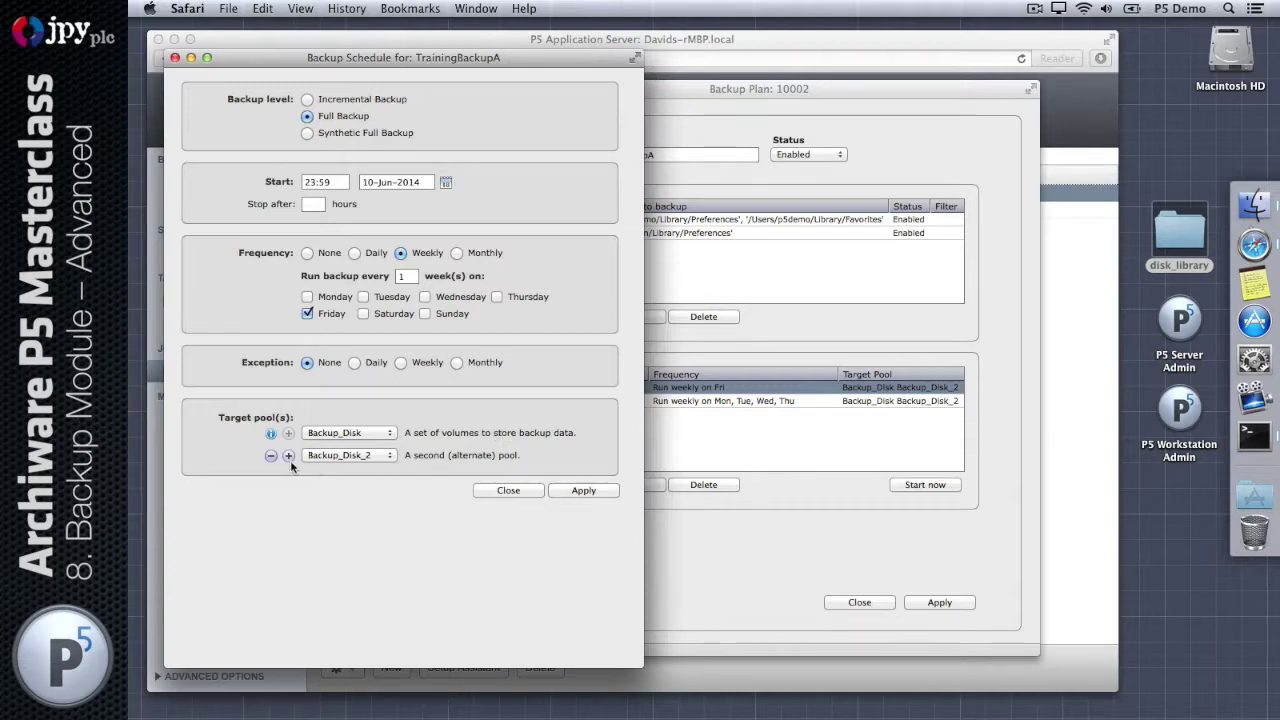
pyautogui.click(385, 458)
pyautogui.click(322, 455)
pyautogui.click(288, 455)
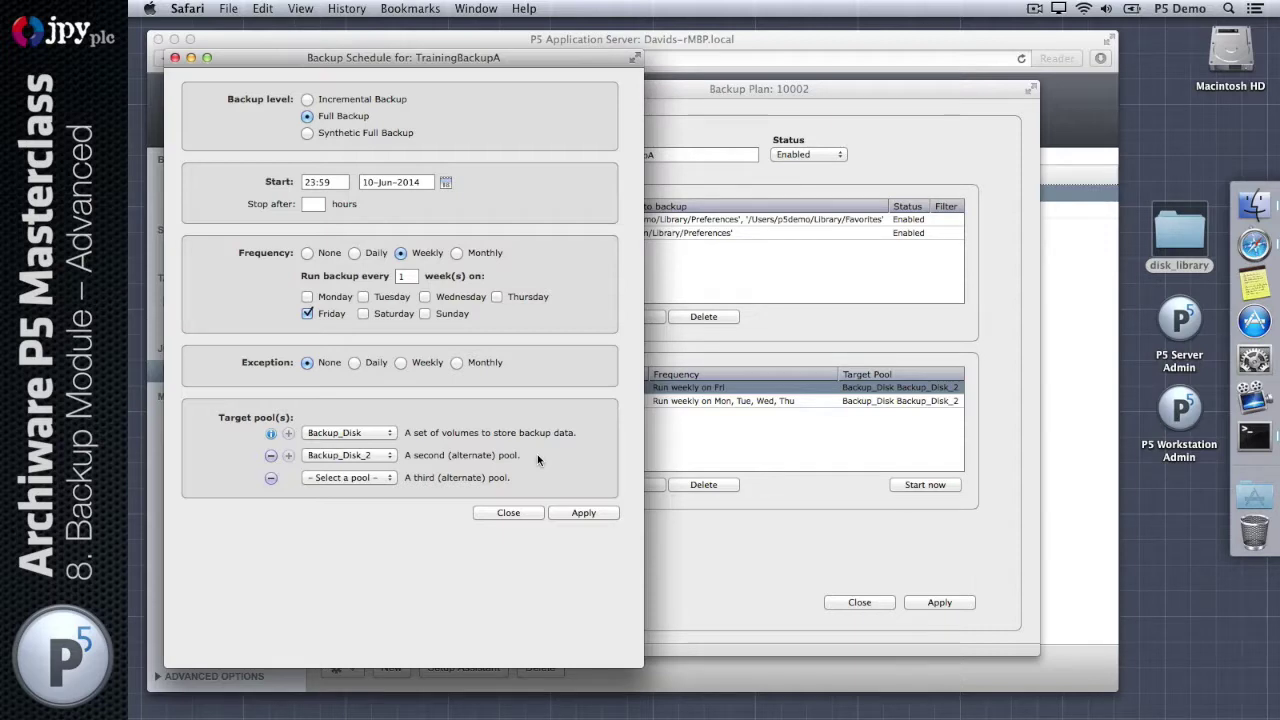
pyautogui.click(271, 434)
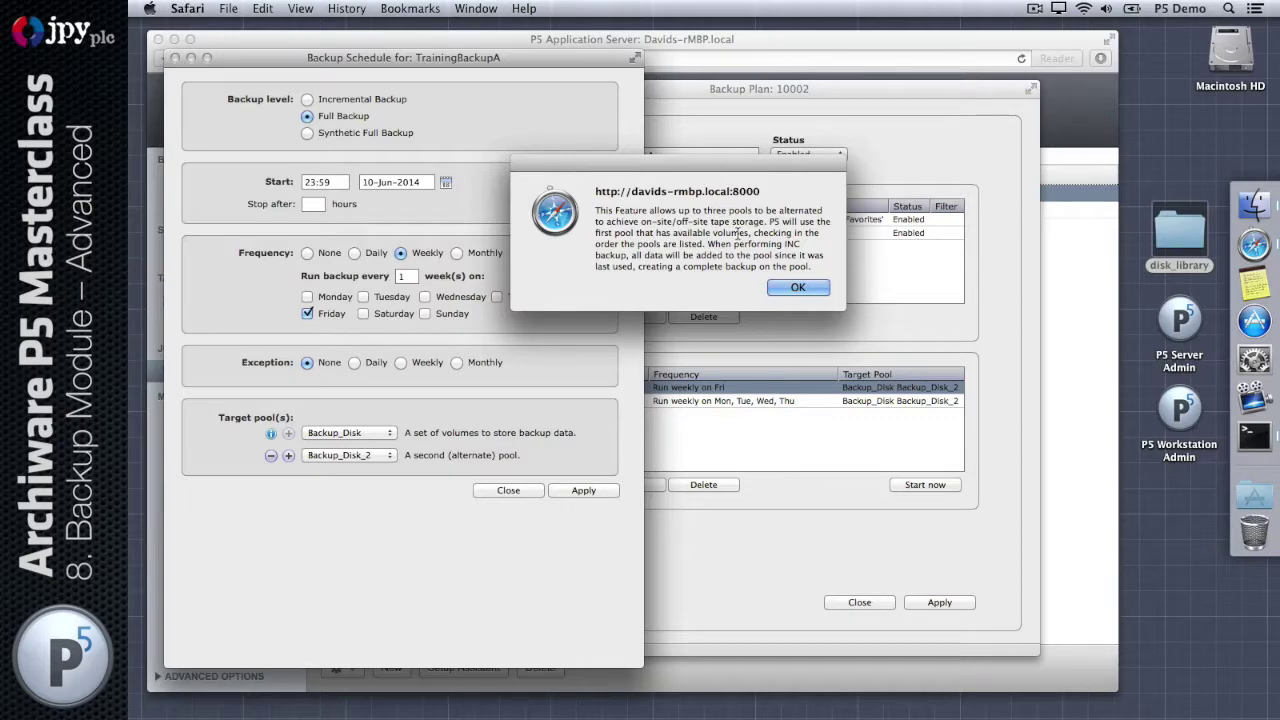
pyautogui.moveTo(750, 233); pyautogui.dragTo(656, 233)
pyautogui.moveTo(772, 221); pyautogui.dragTo(769, 221)
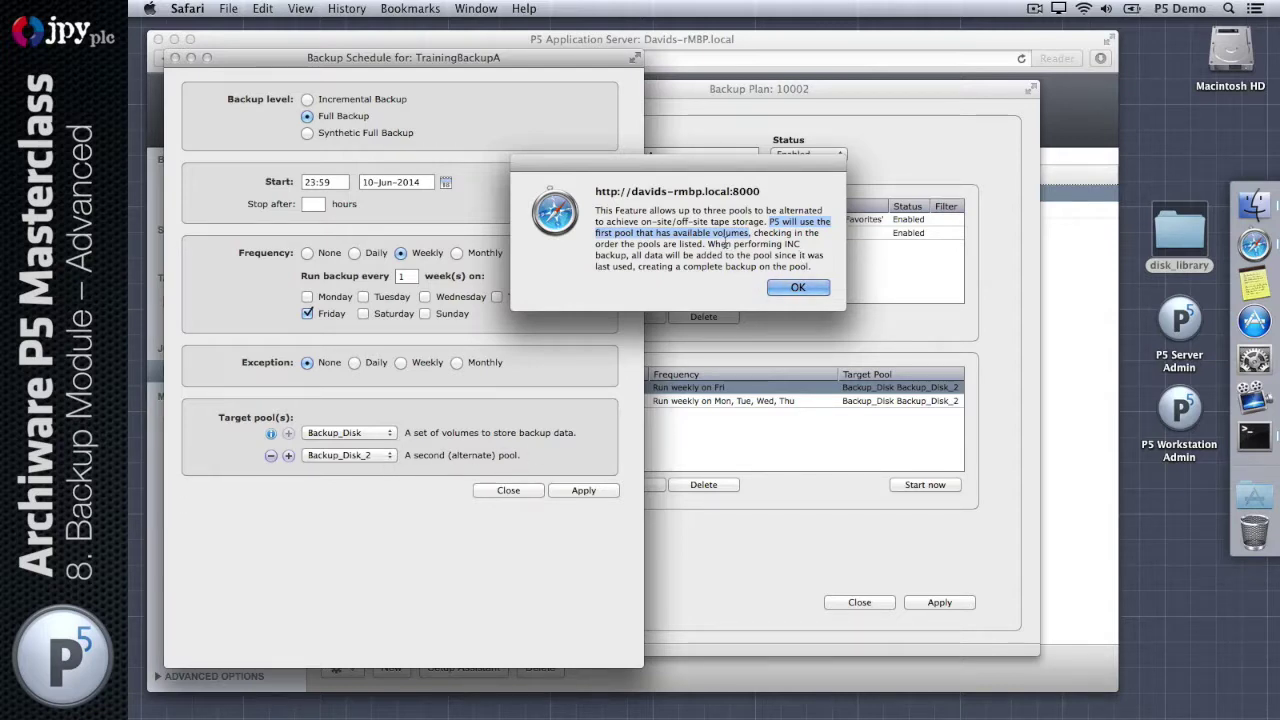
pyautogui.moveTo(707, 243); pyautogui.dragTo(796, 262)
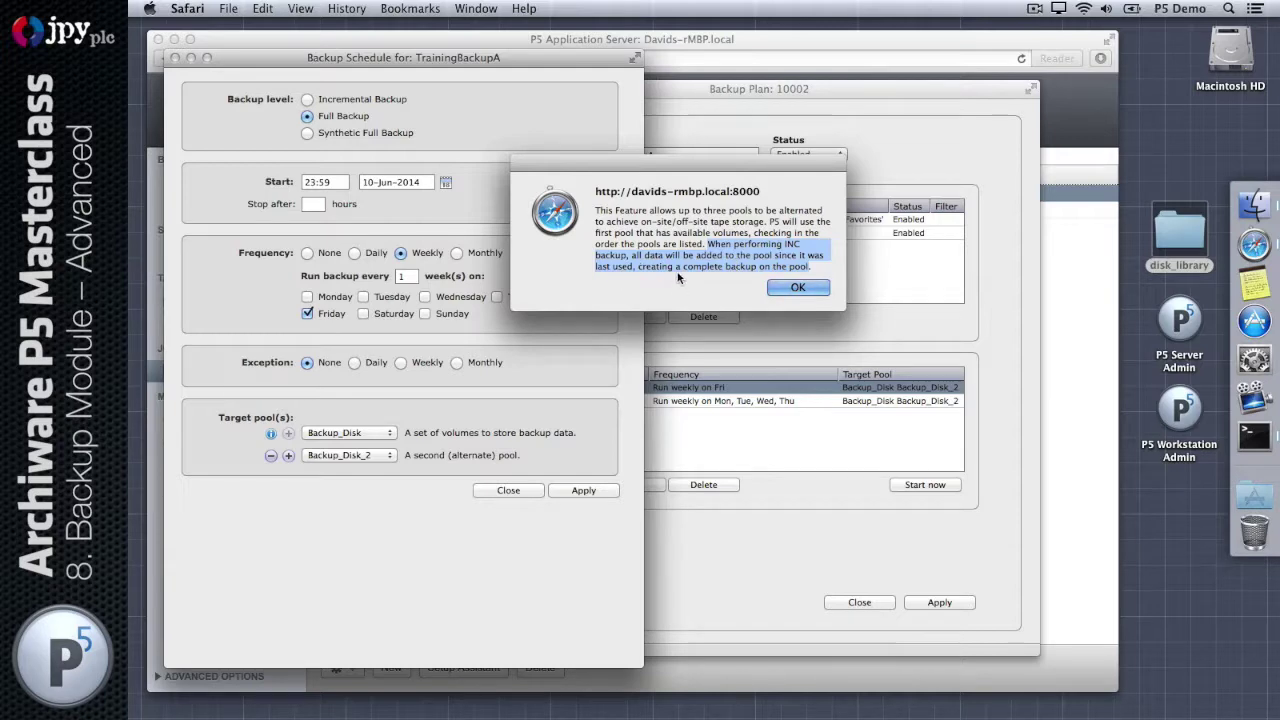
pyautogui.click(806, 290)
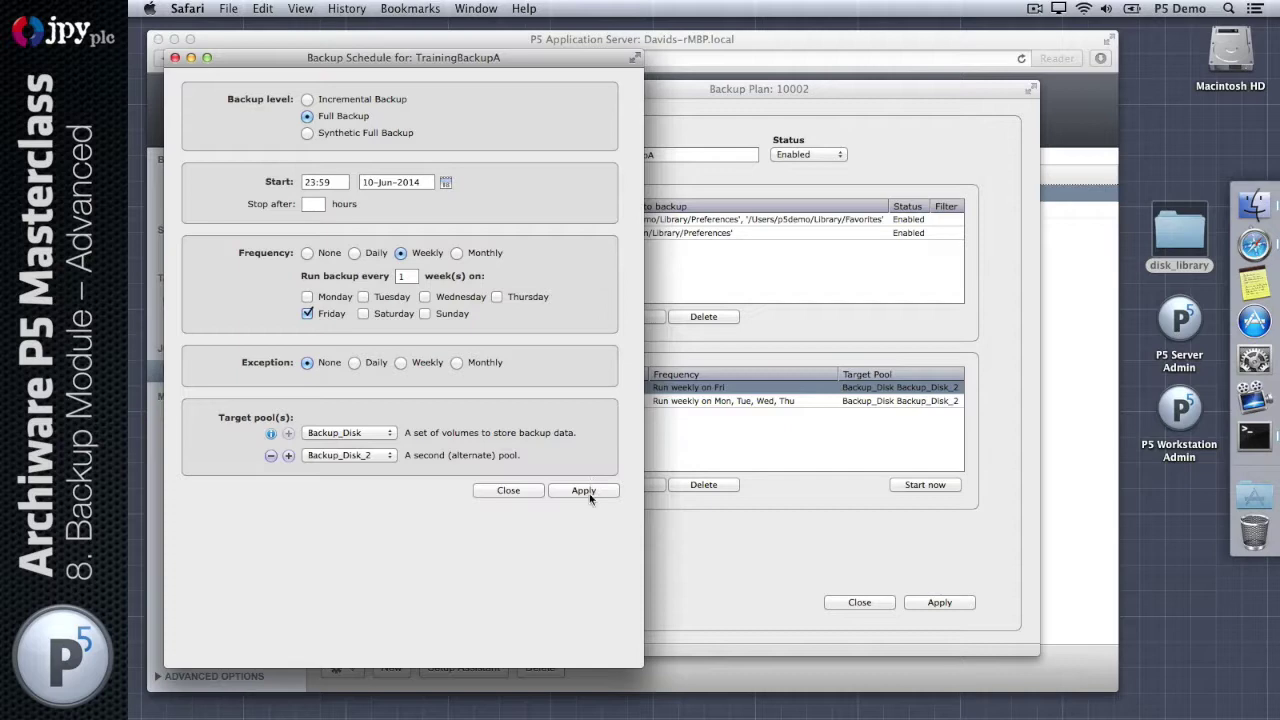
# Step: Remove Backup_Disk_2 from the full backup event so it targets only Backup_Disk
pyautogui.click(509, 492)
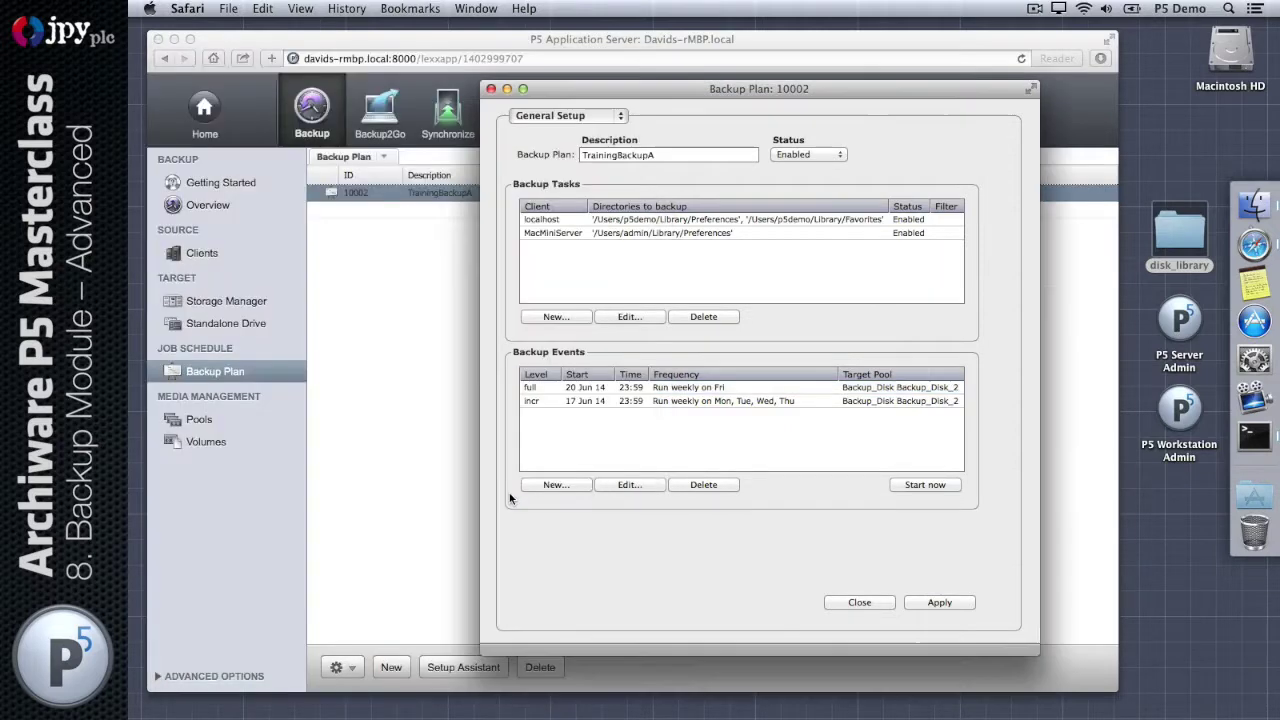
pyautogui.click(580, 388)
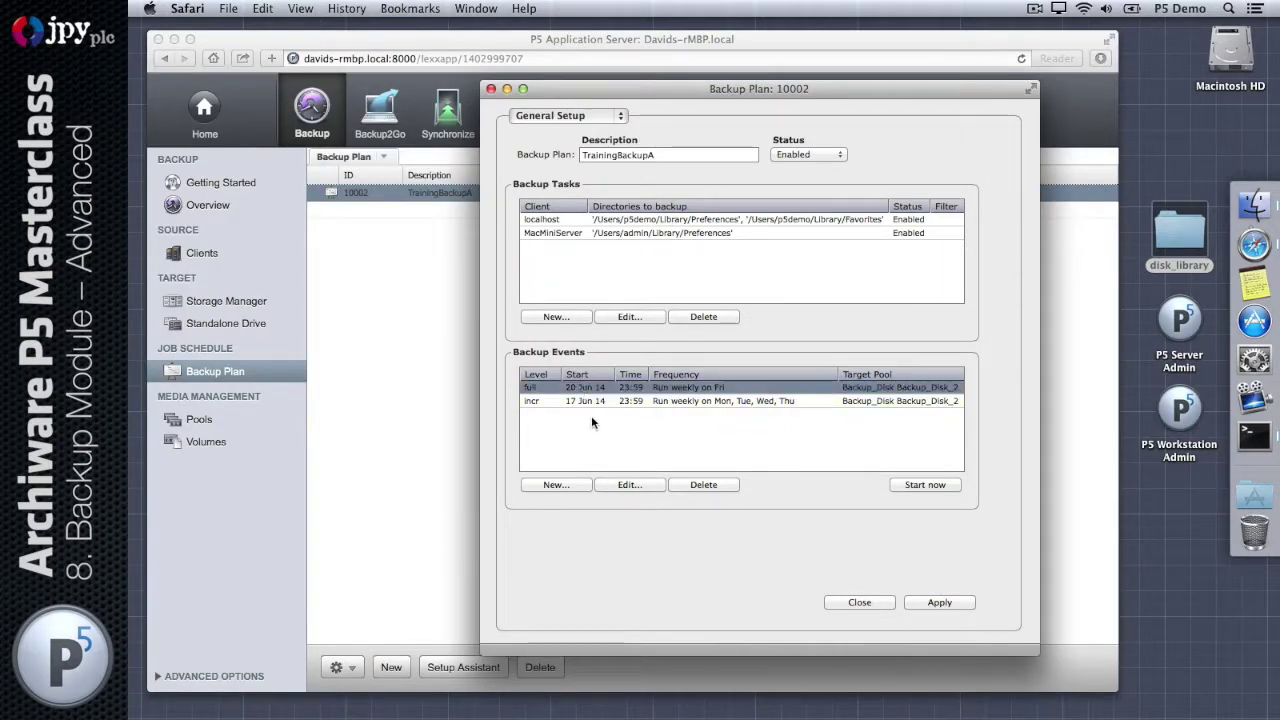
pyautogui.doubleClick(580, 388)
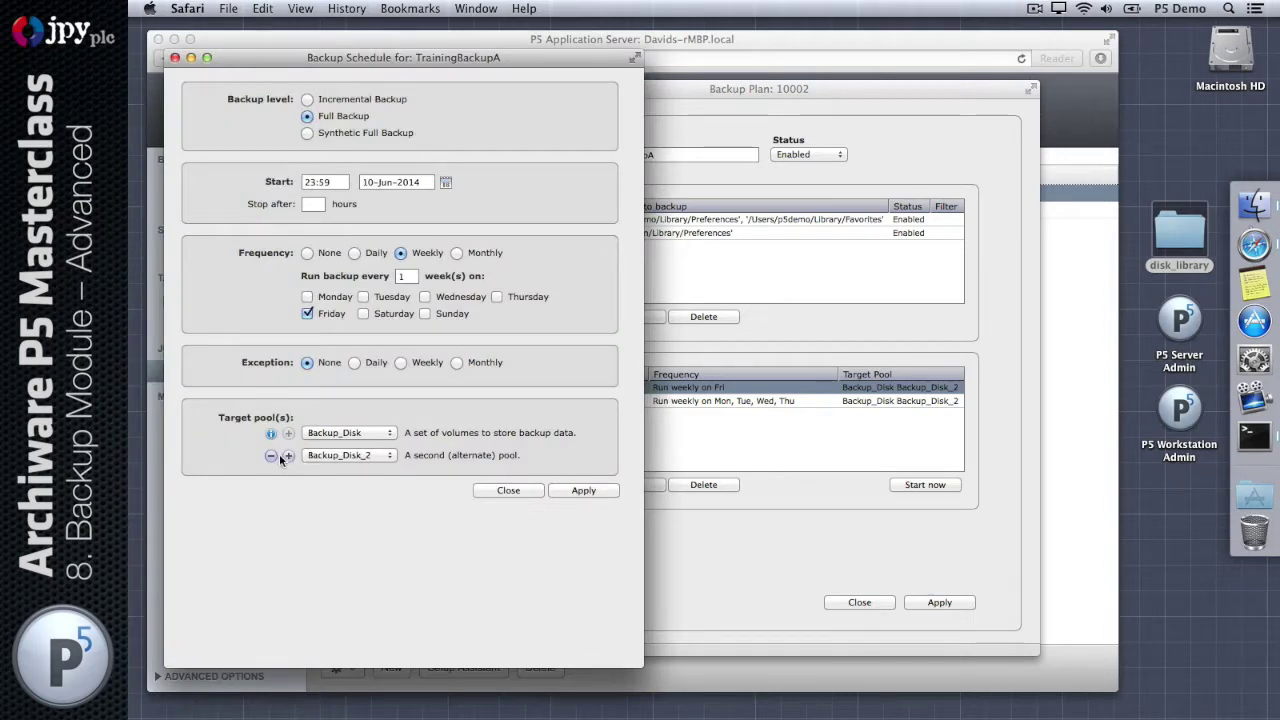
pyautogui.click(270, 455)
pyautogui.click(568, 467)
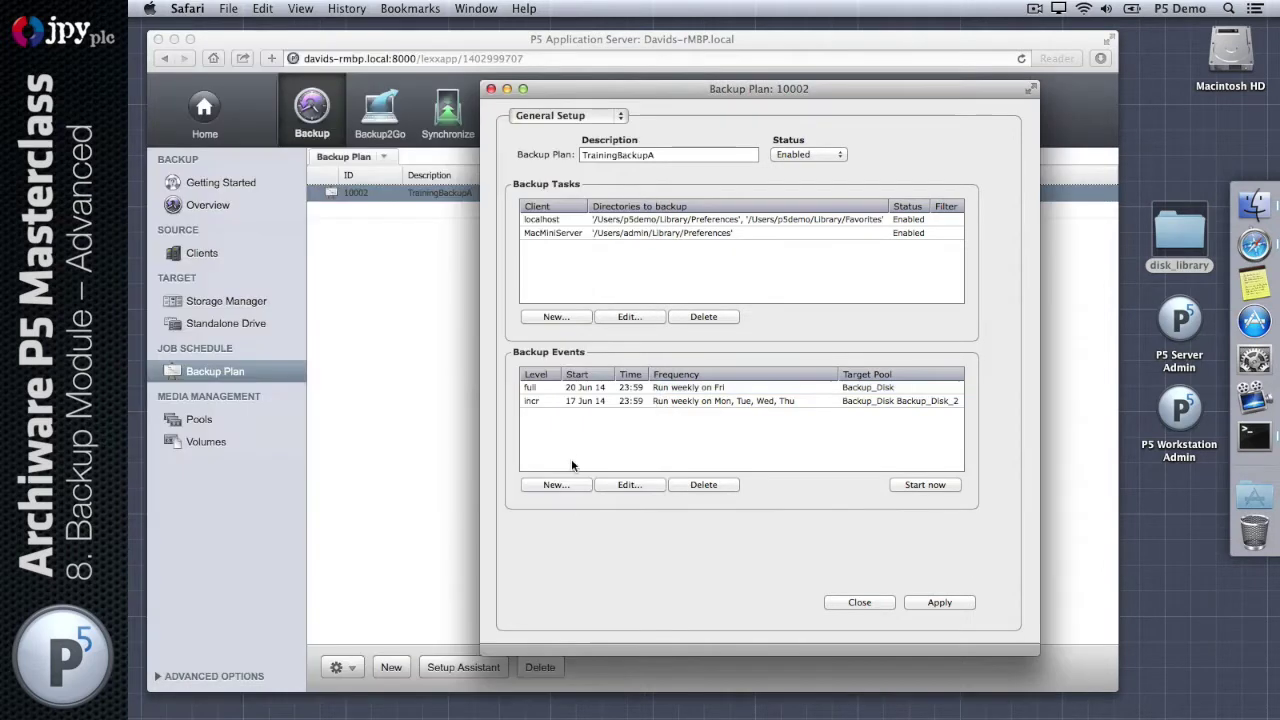
# Step: Remove Backup_Disk_2 from the incremental backup event and save the TrainingBackupA plan
pyautogui.doubleClick(641, 401)
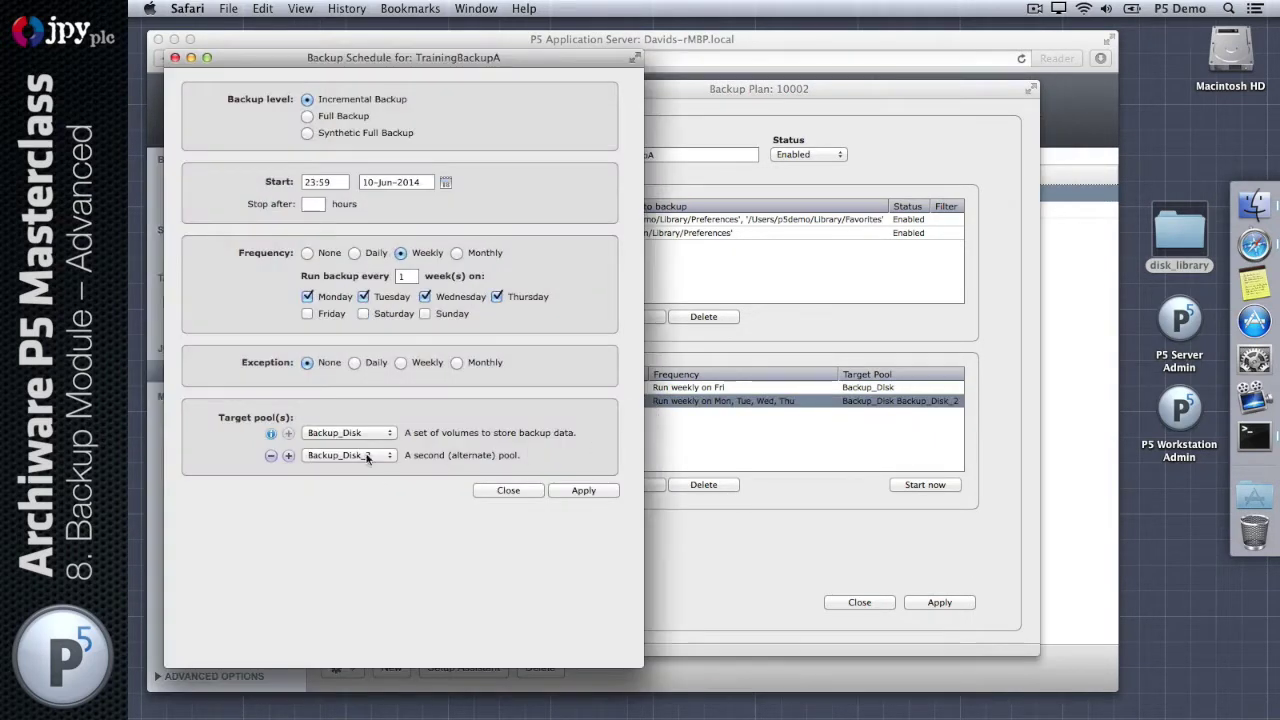
pyautogui.click(273, 462)
pyautogui.click(576, 468)
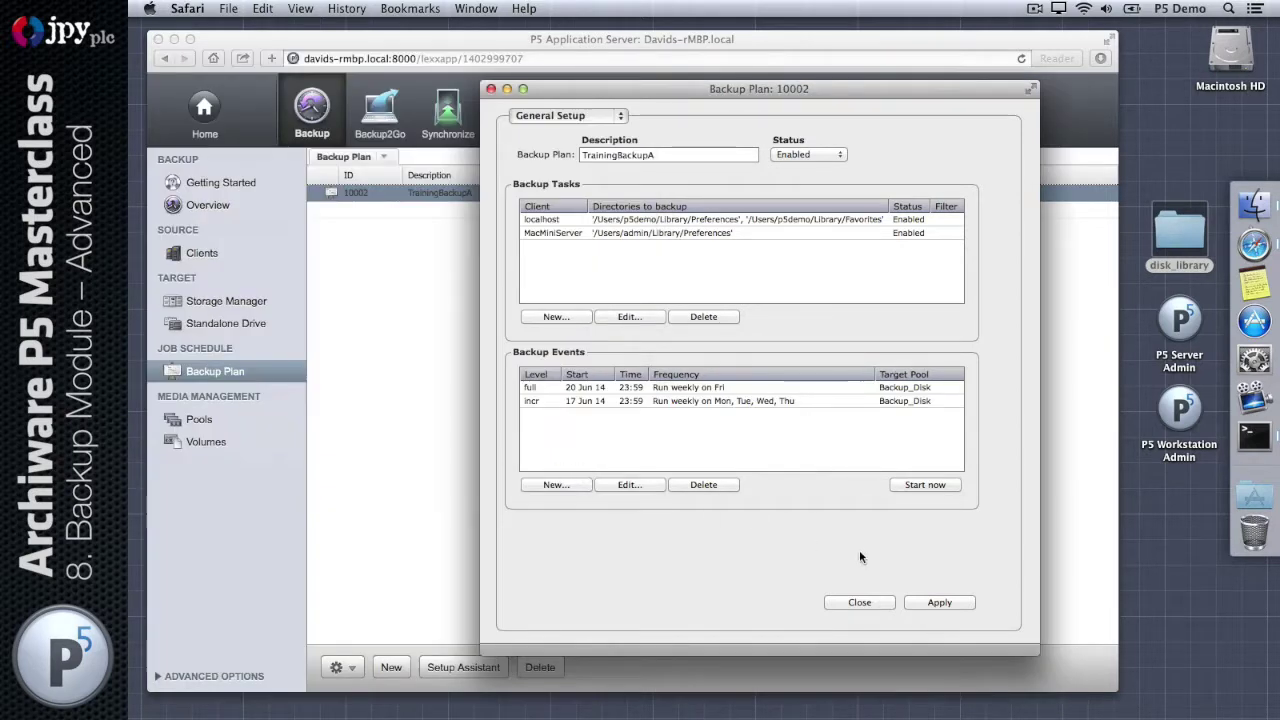
pyautogui.click(940, 603)
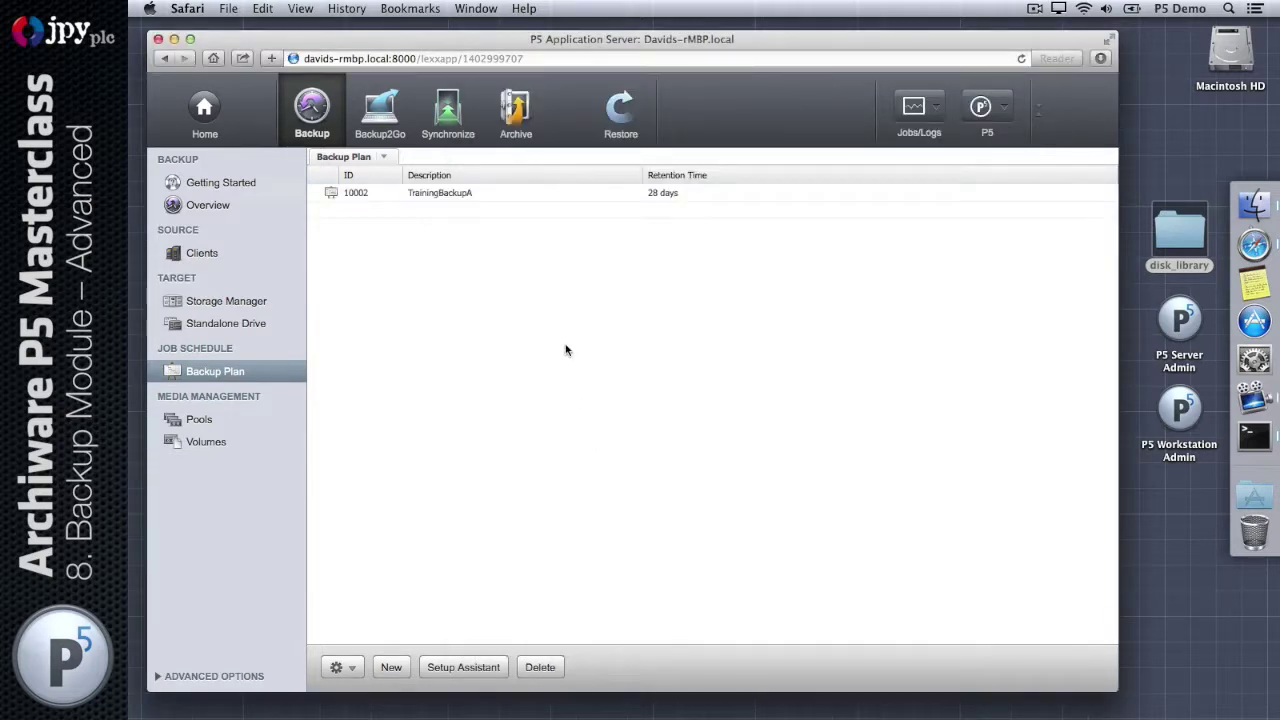
# Step: Reopen plan 10002 on Additional Options and select its 28-day data retention value
pyautogui.click(452, 200)
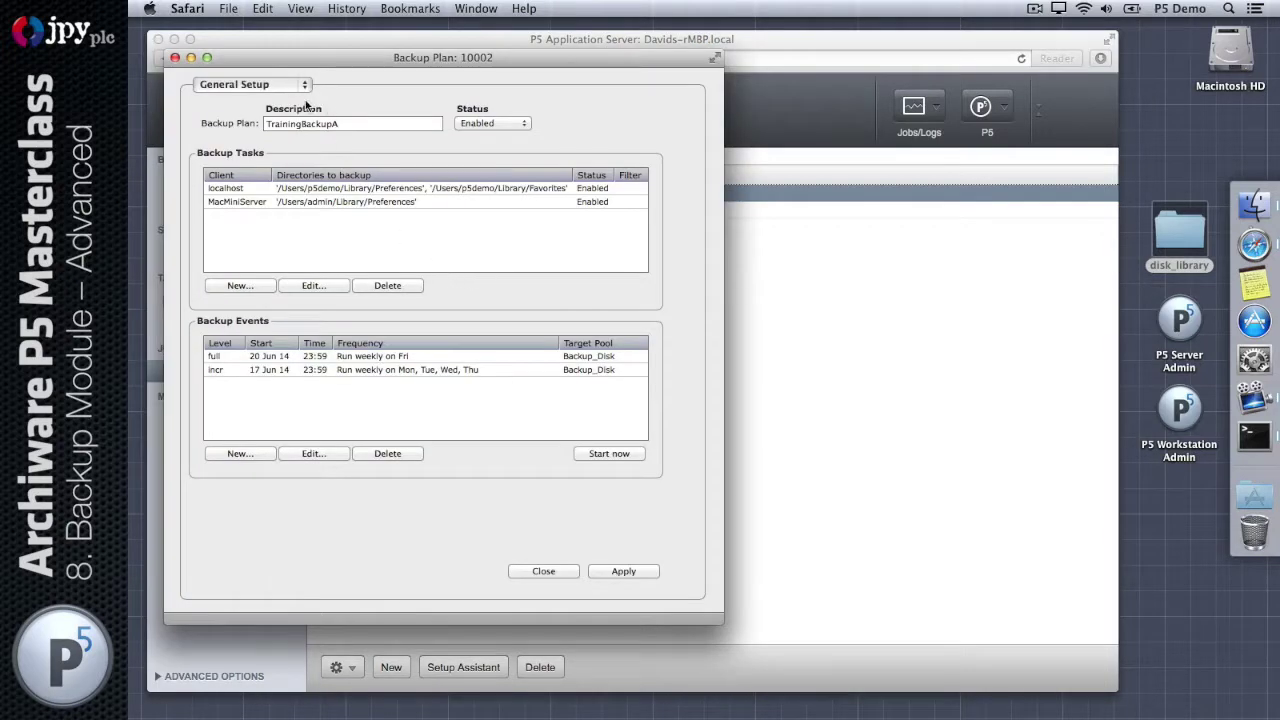
pyautogui.click(300, 86)
pyautogui.click(290, 101)
pyautogui.moveTo(318, 64); pyautogui.dragTo(534, 82)
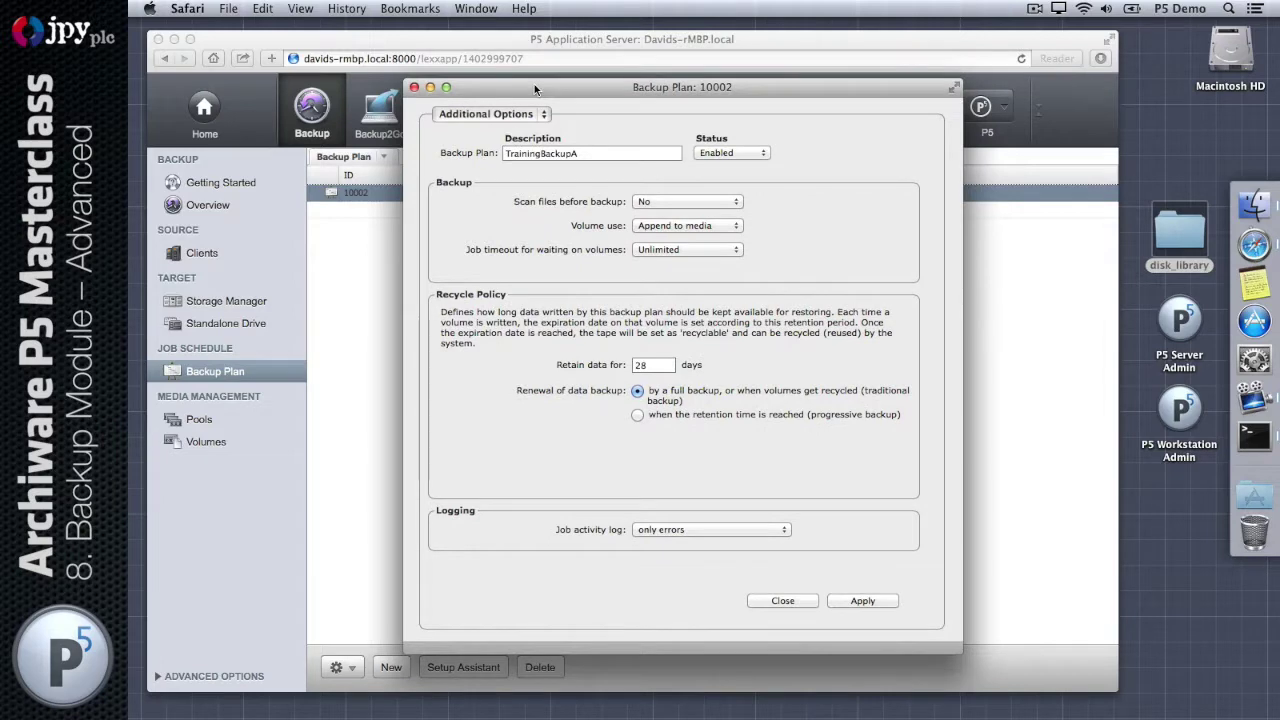
pyautogui.click(674, 363)
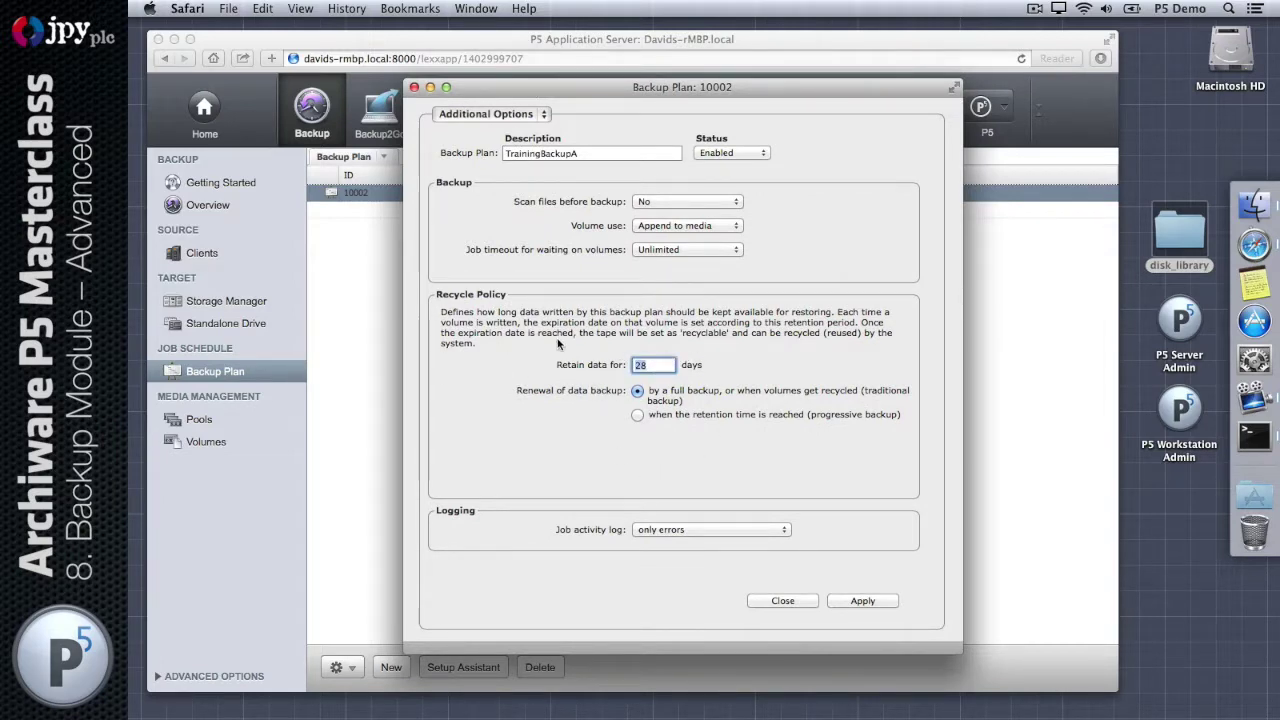
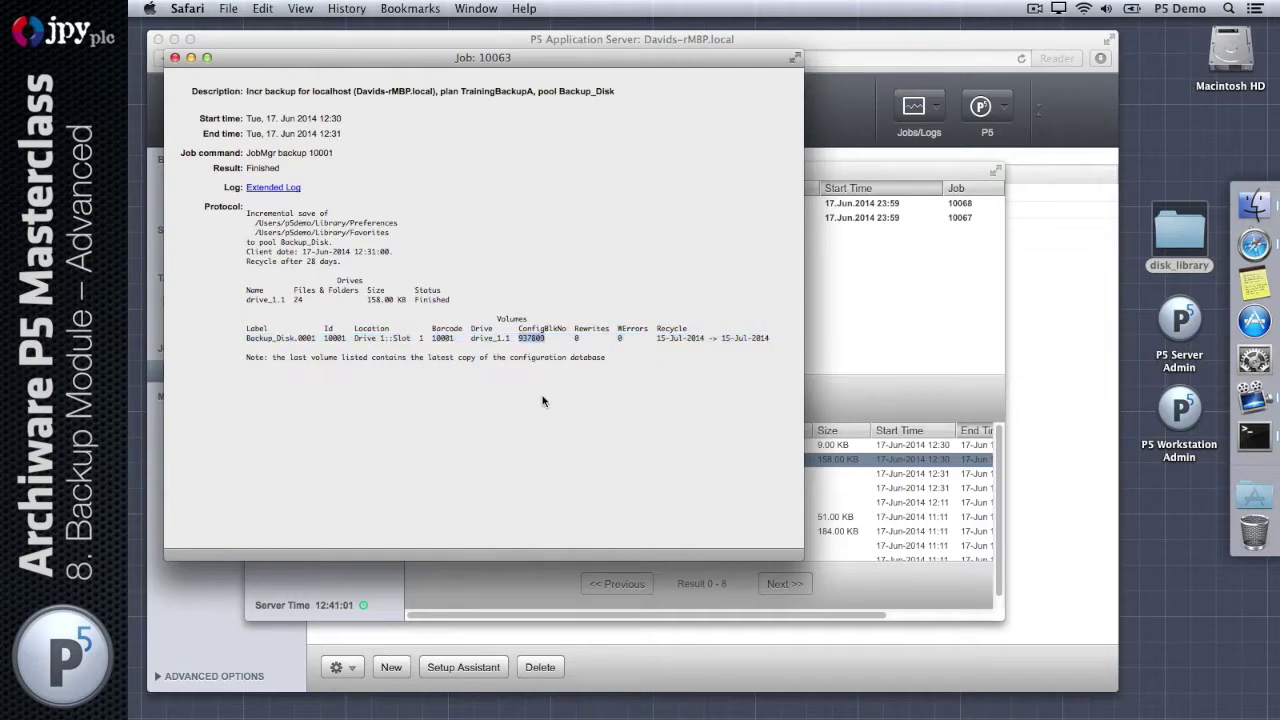
# Step: Open the desktop disk_library folder, select volume file 10001, and close the job 10063 log
pyautogui.doubleClick(1196, 236)
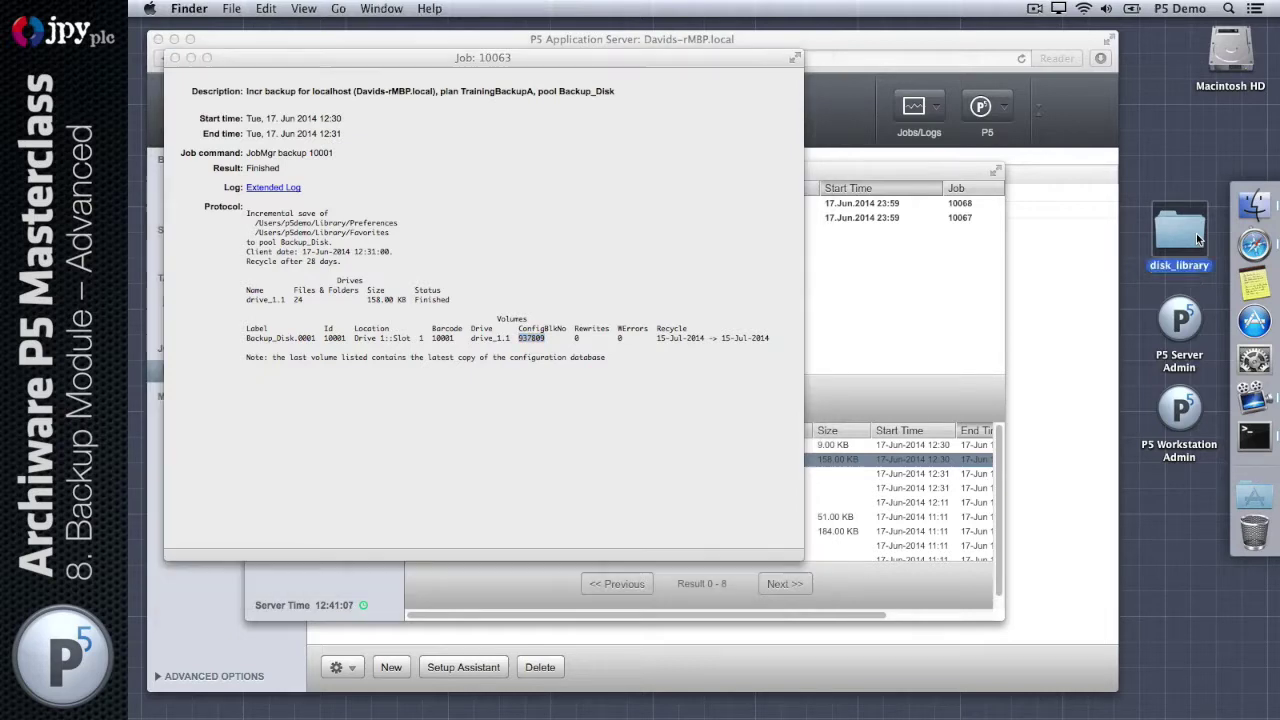
pyautogui.moveTo(776, 268); pyautogui.dragTo(656, 359)
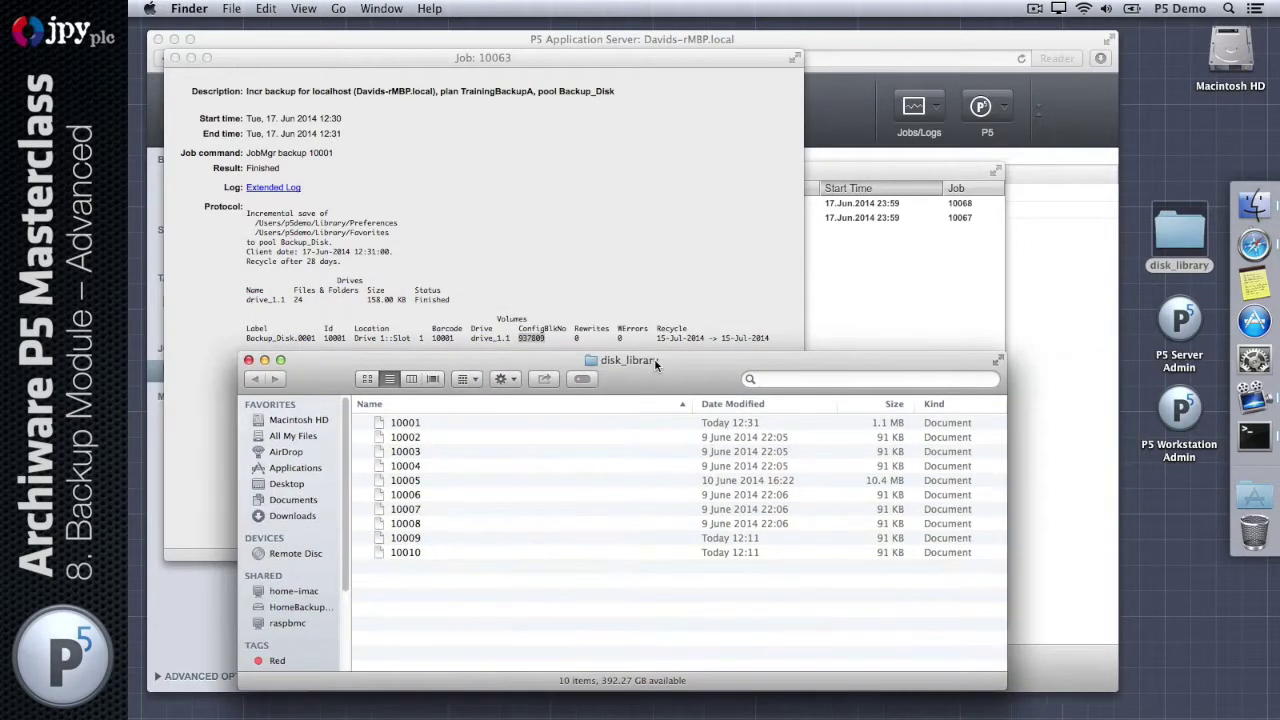
pyautogui.click(396, 424)
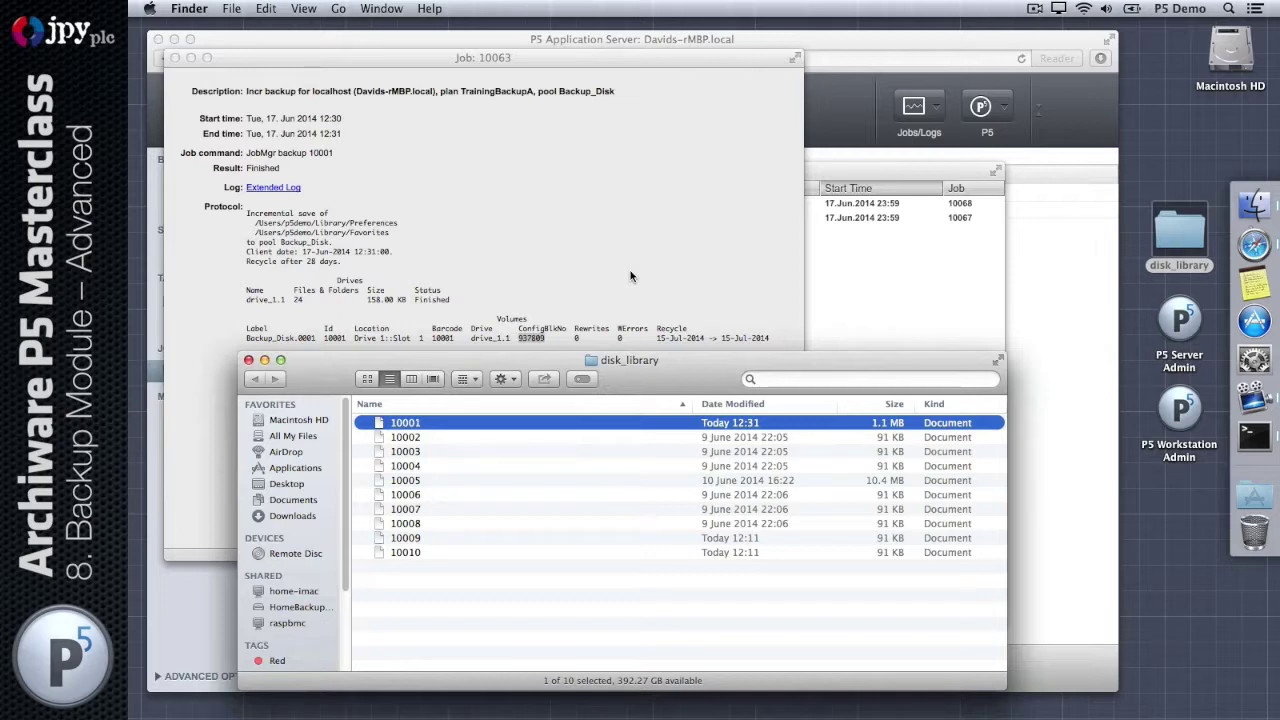
pyautogui.click(599, 266)
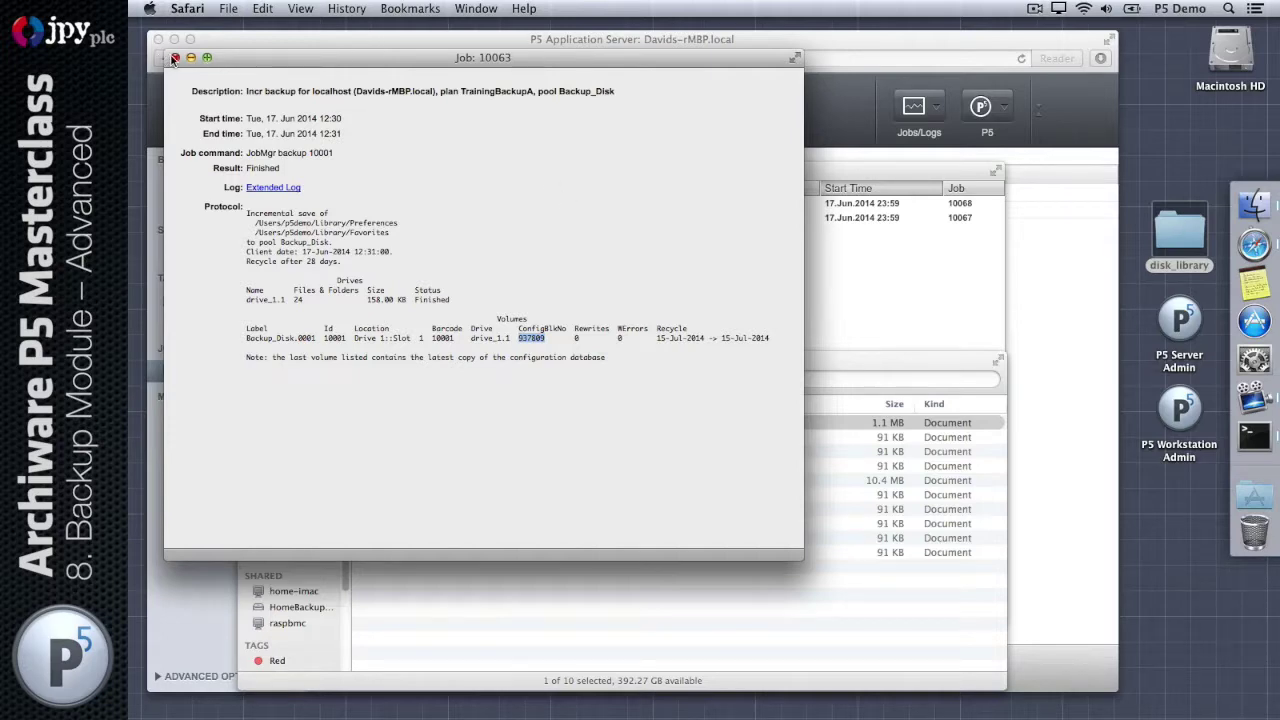
pyautogui.click(175, 58)
# Step: Log back in to the P5 login page with the demo username and account password
pyautogui.moveTo(331, 173); pyautogui.dragTo(324, 198)
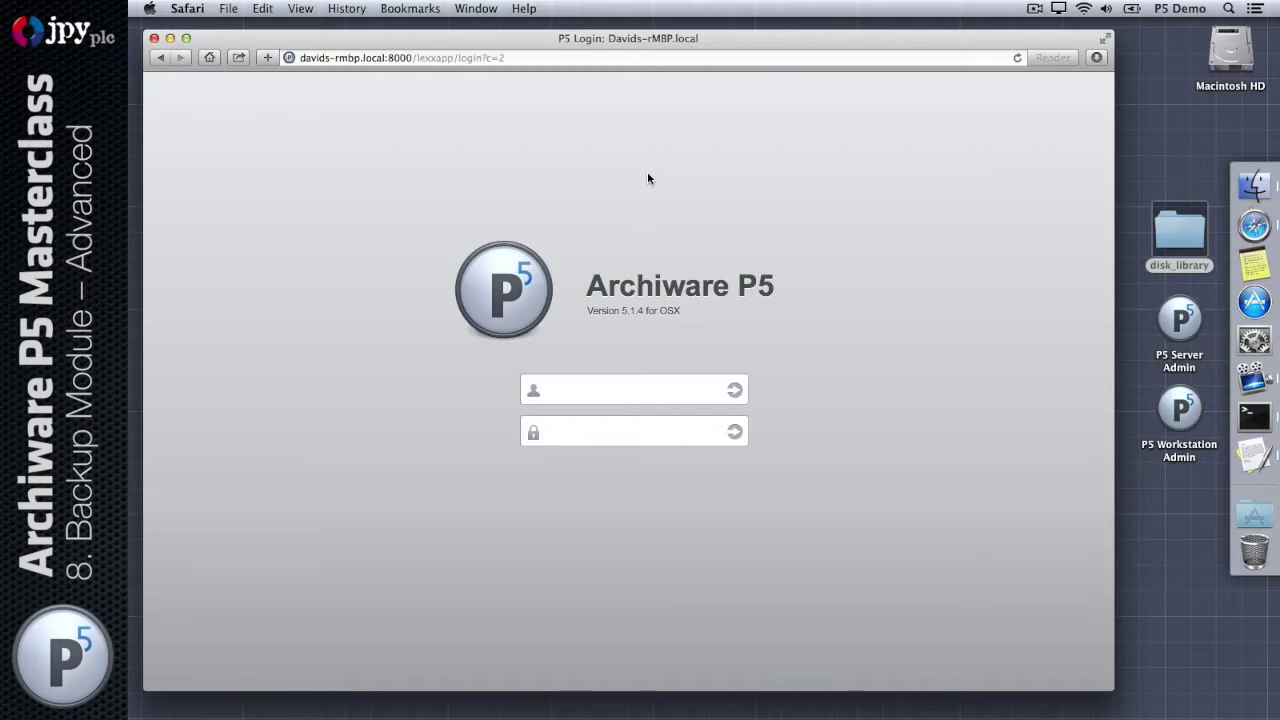
pyautogui.click(677, 389)
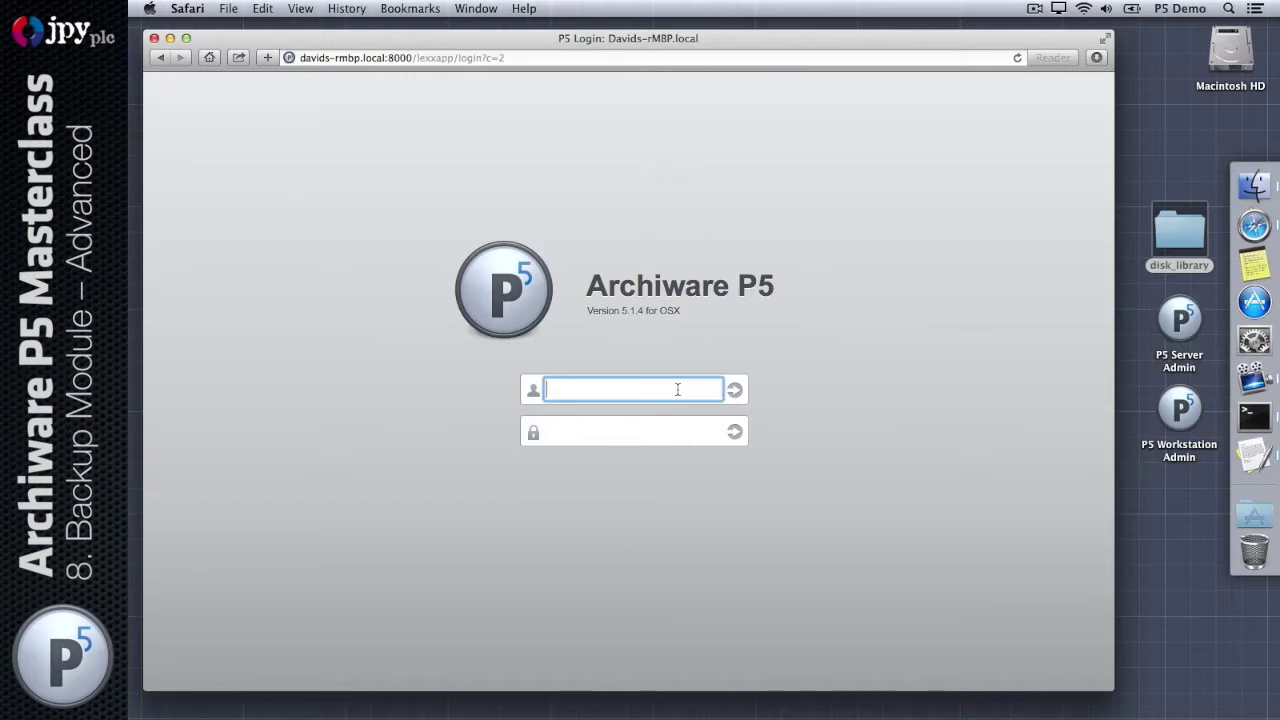
pyautogui.write('p5demo')
pyautogui.press('Tab')
pyautogui.write('password')
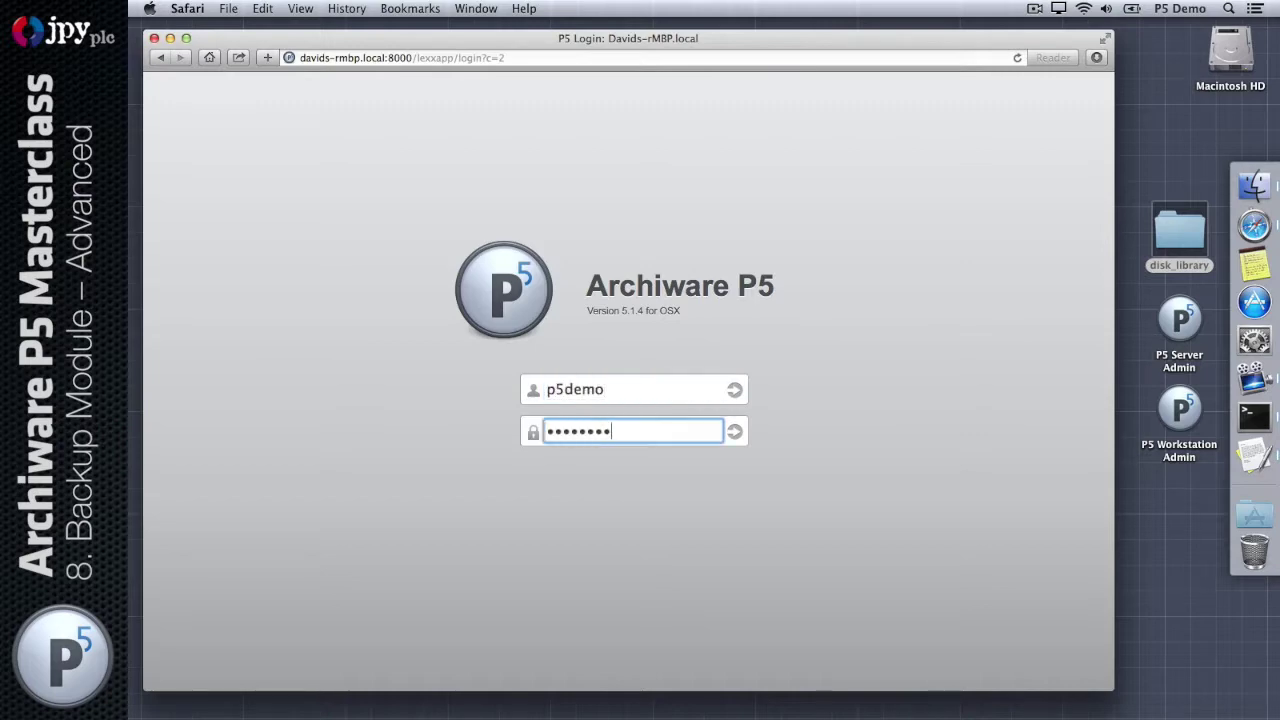
pyautogui.press('Return')
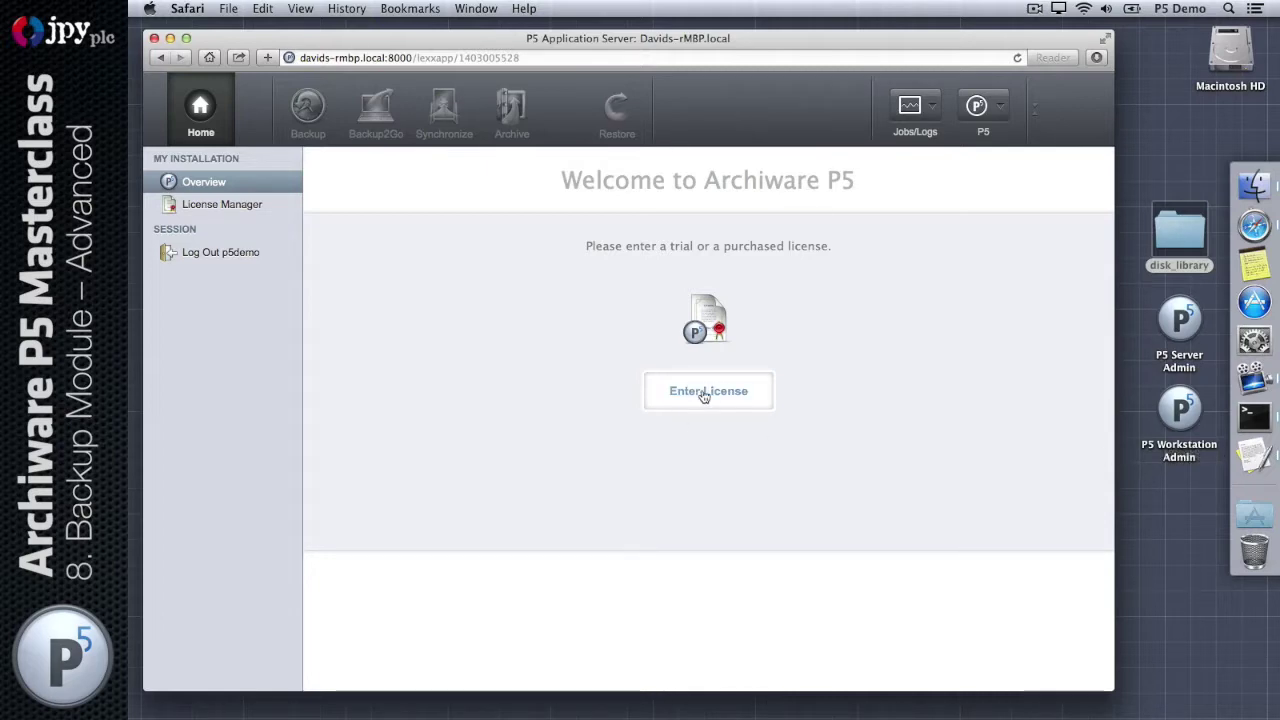
# Step: Start adding a license manually with license type AWx000 – Channel Evaluation
pyautogui.click(703, 393)
pyautogui.click(425, 668)
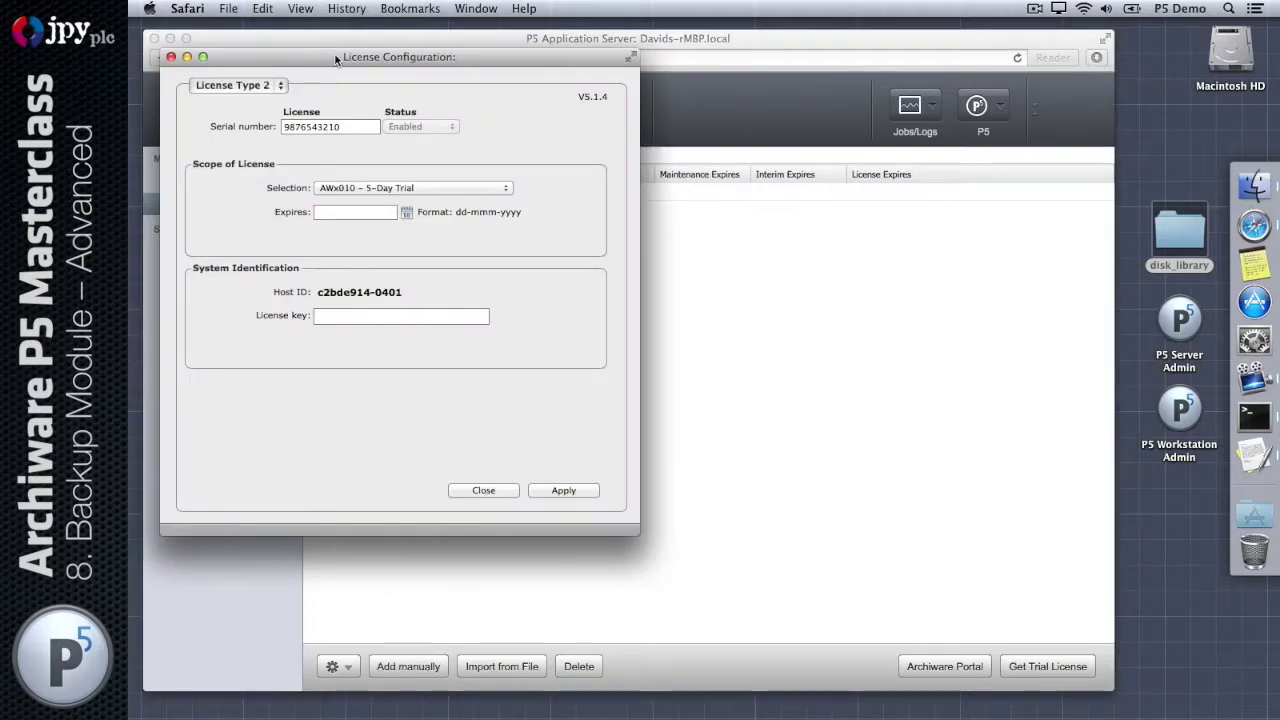
pyautogui.moveTo(337, 56); pyautogui.dragTo(577, 132)
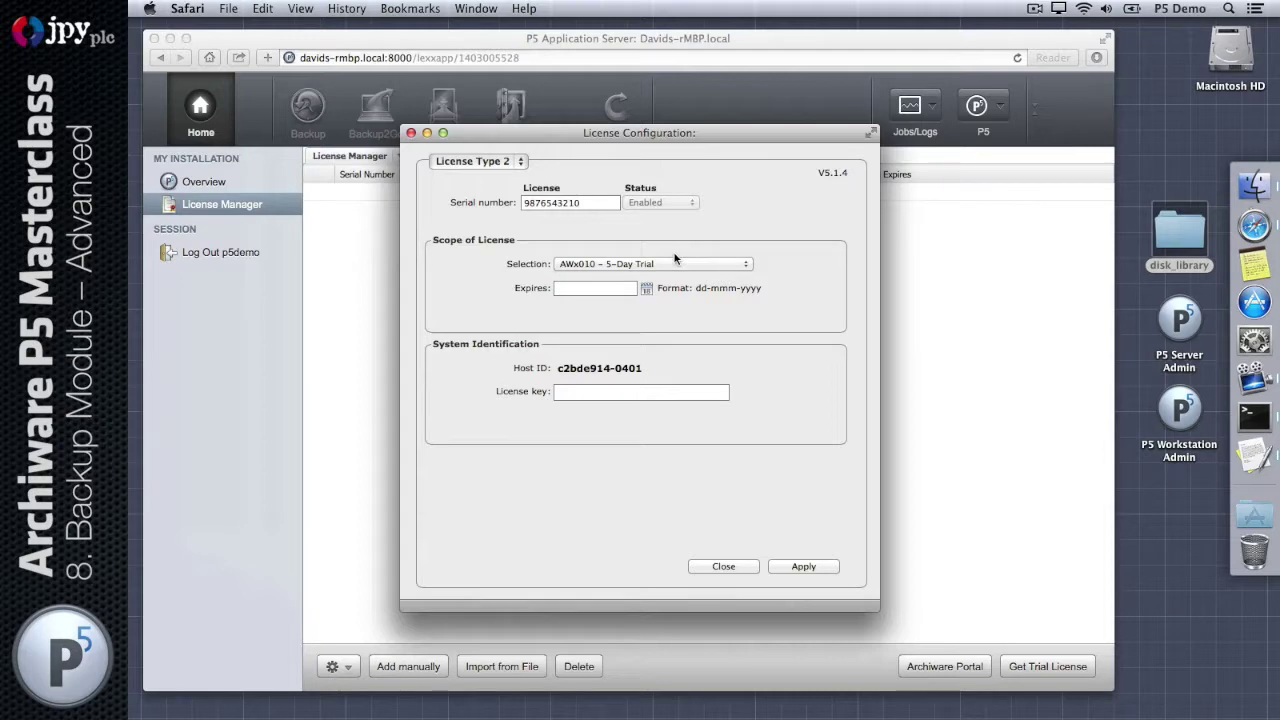
pyautogui.click(627, 263)
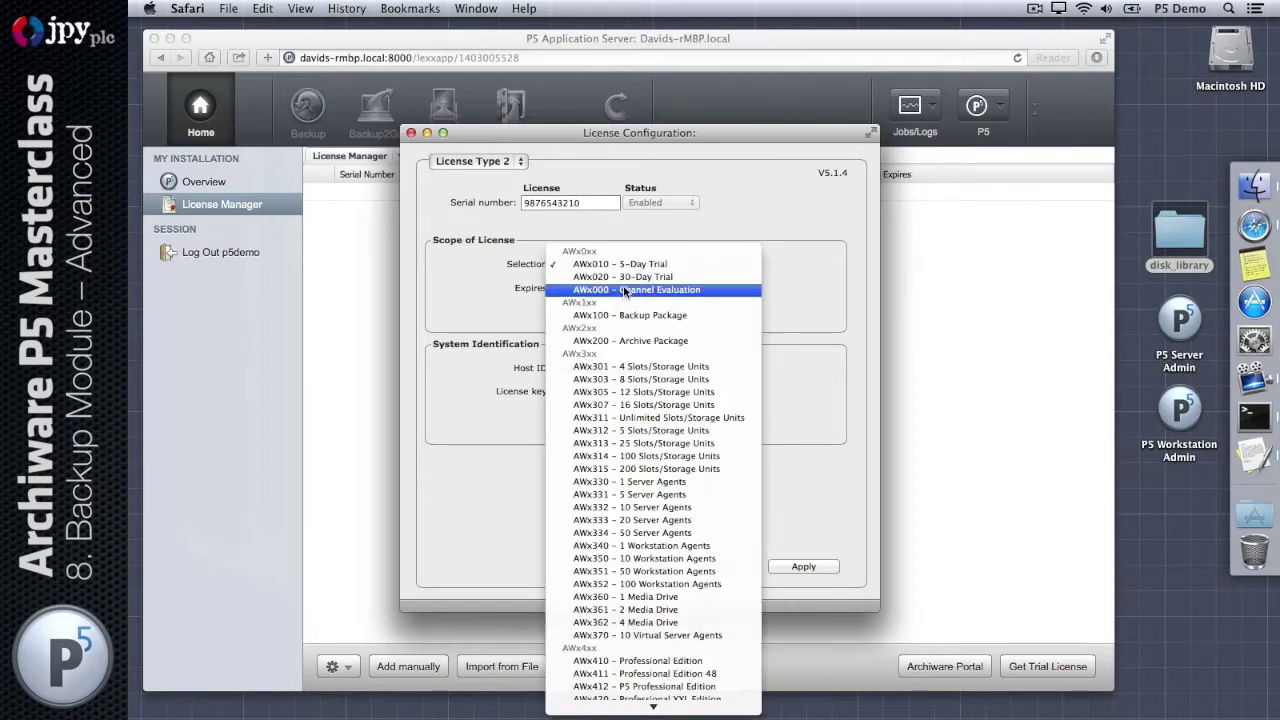
pyautogui.click(623, 292)
# Step: Paste the license key from TextEdit, set expiry to 1 July 2014, and apply the license
pyautogui.click(1254, 455)
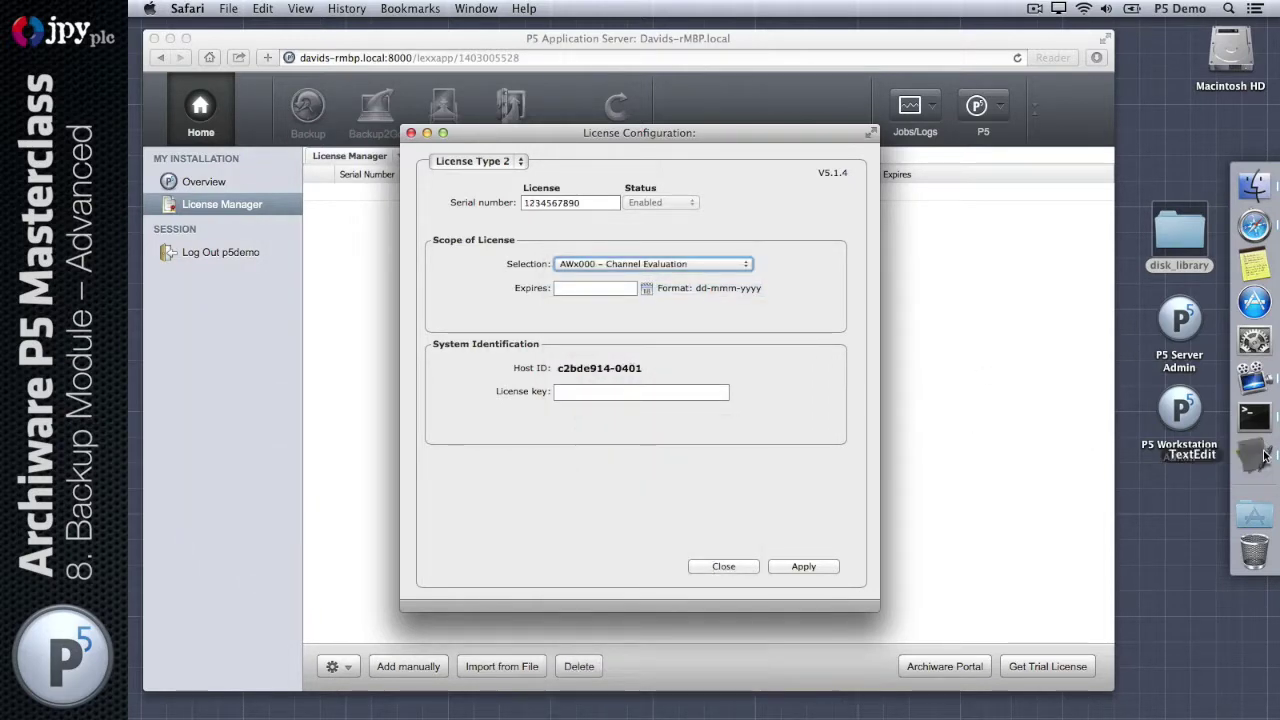
pyautogui.moveTo(686, 578); pyautogui.dragTo(850, 578)
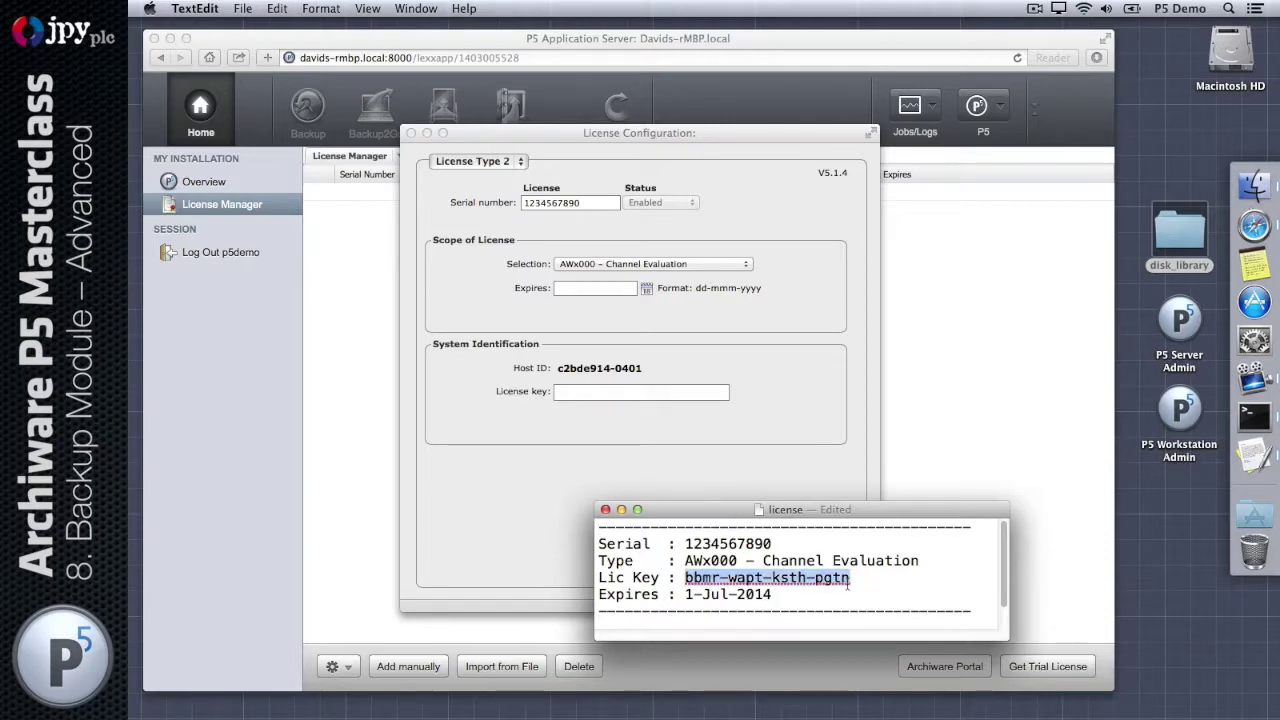
pyautogui.press('super+c')
pyautogui.click(653, 393)
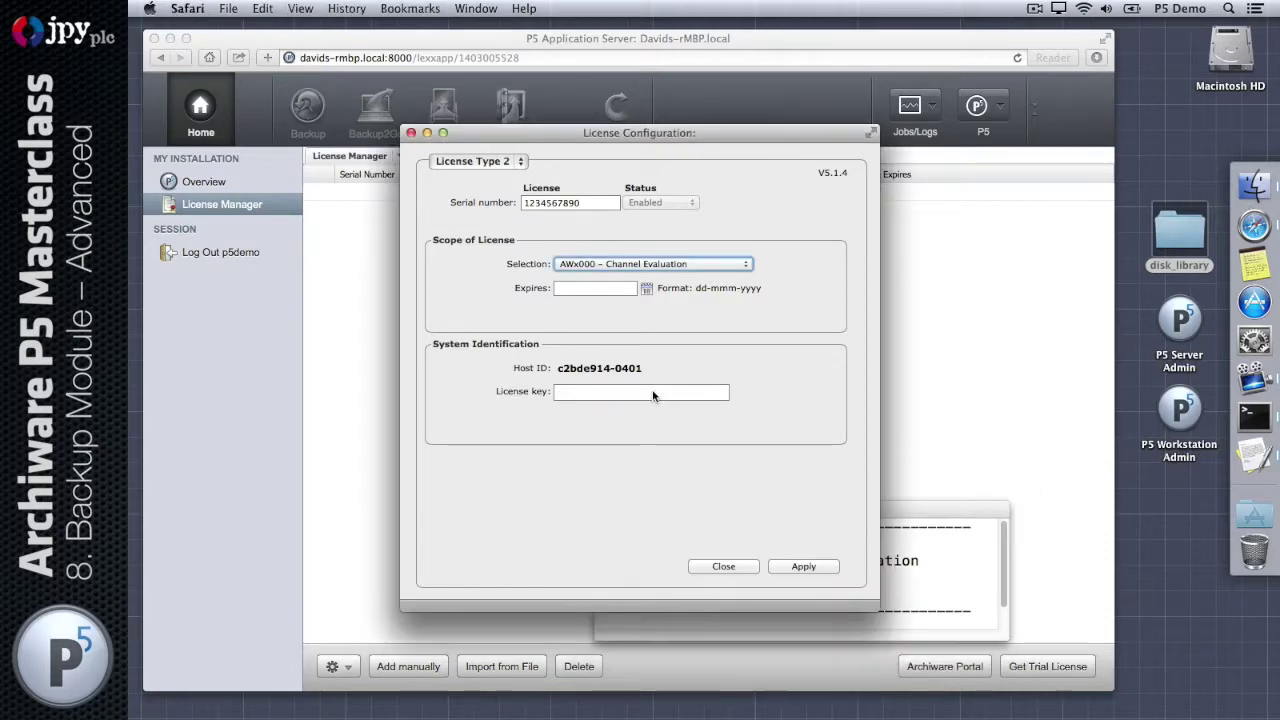
pyautogui.press('super+v')
pyautogui.click(648, 290)
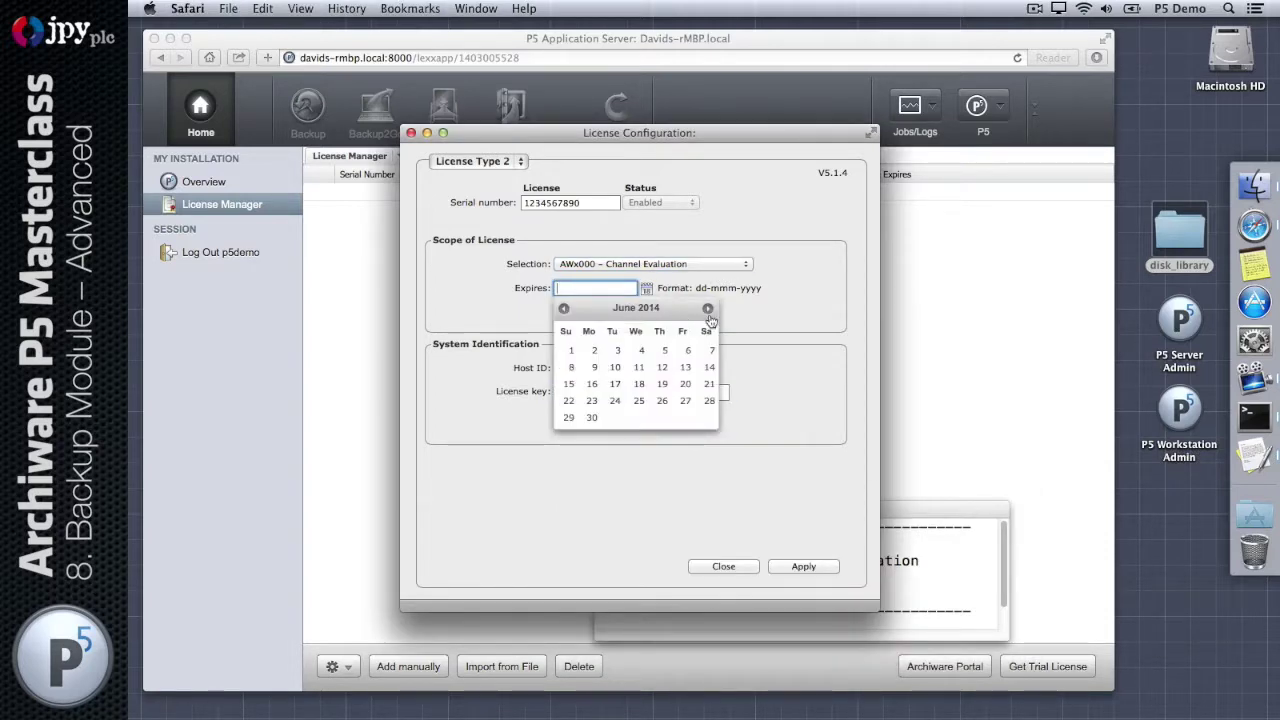
pyautogui.click(708, 308)
pyautogui.click(620, 351)
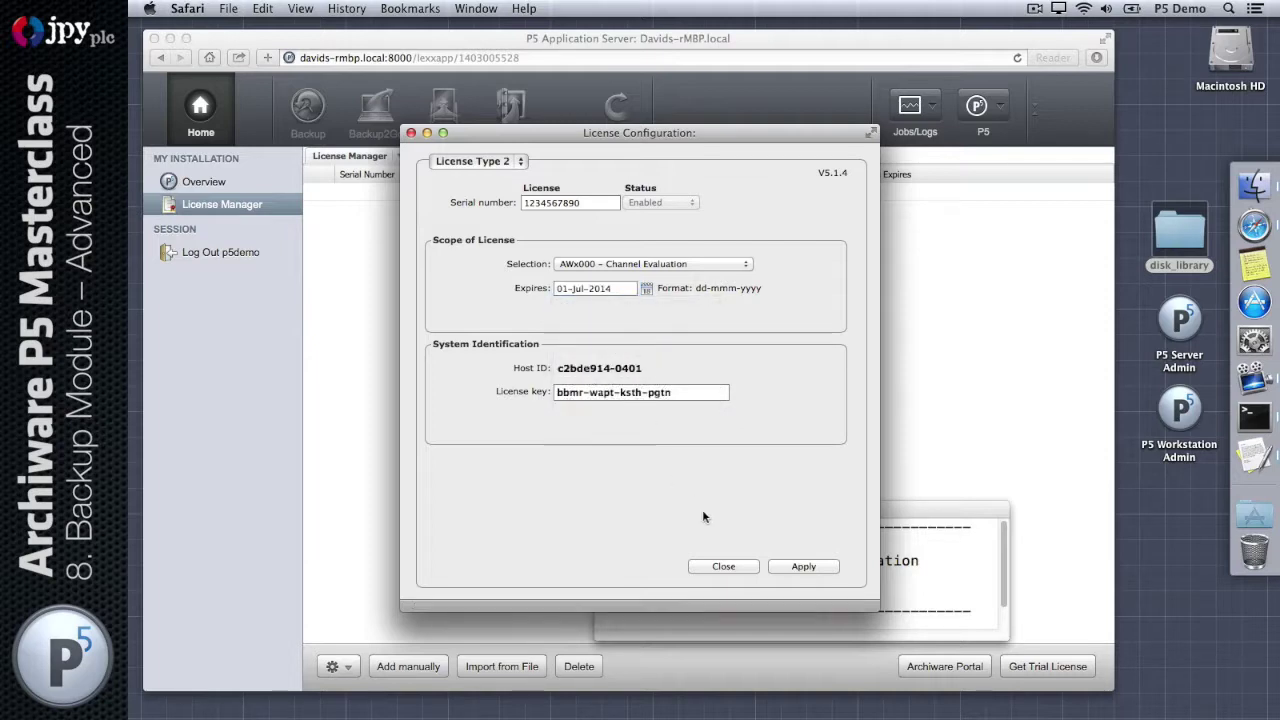
pyautogui.click(789, 566)
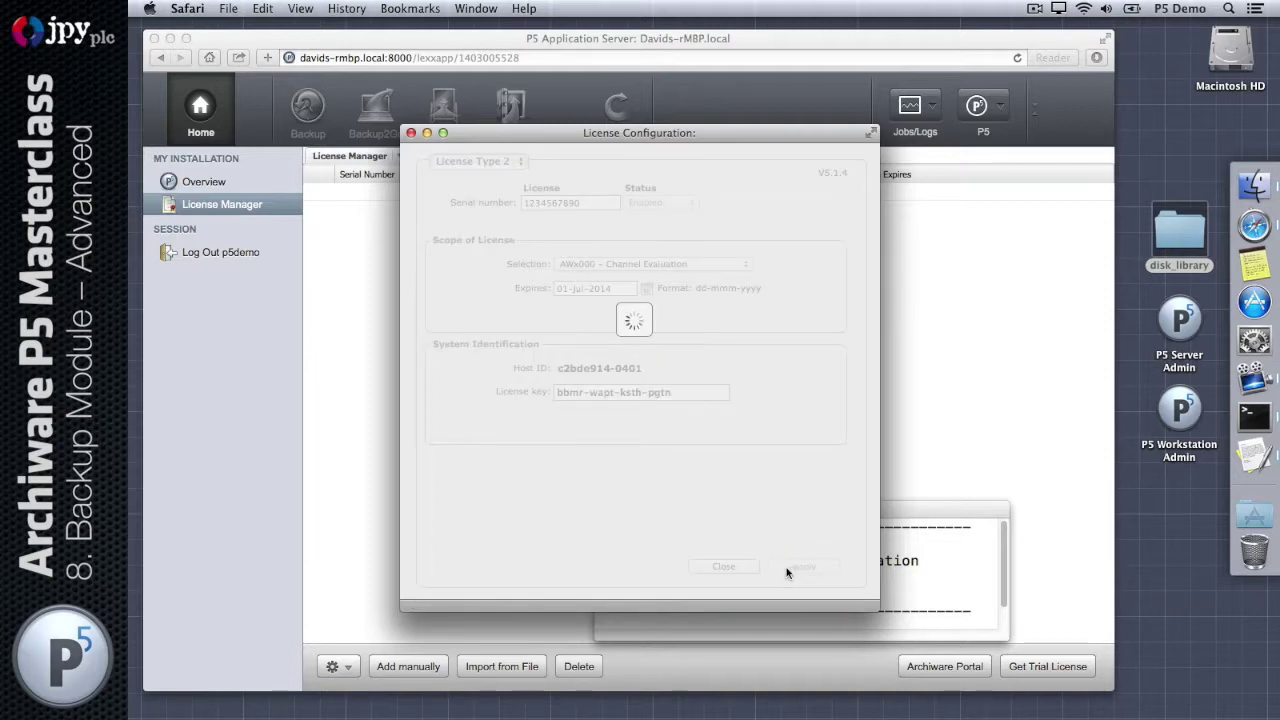
pyautogui.click(721, 566)
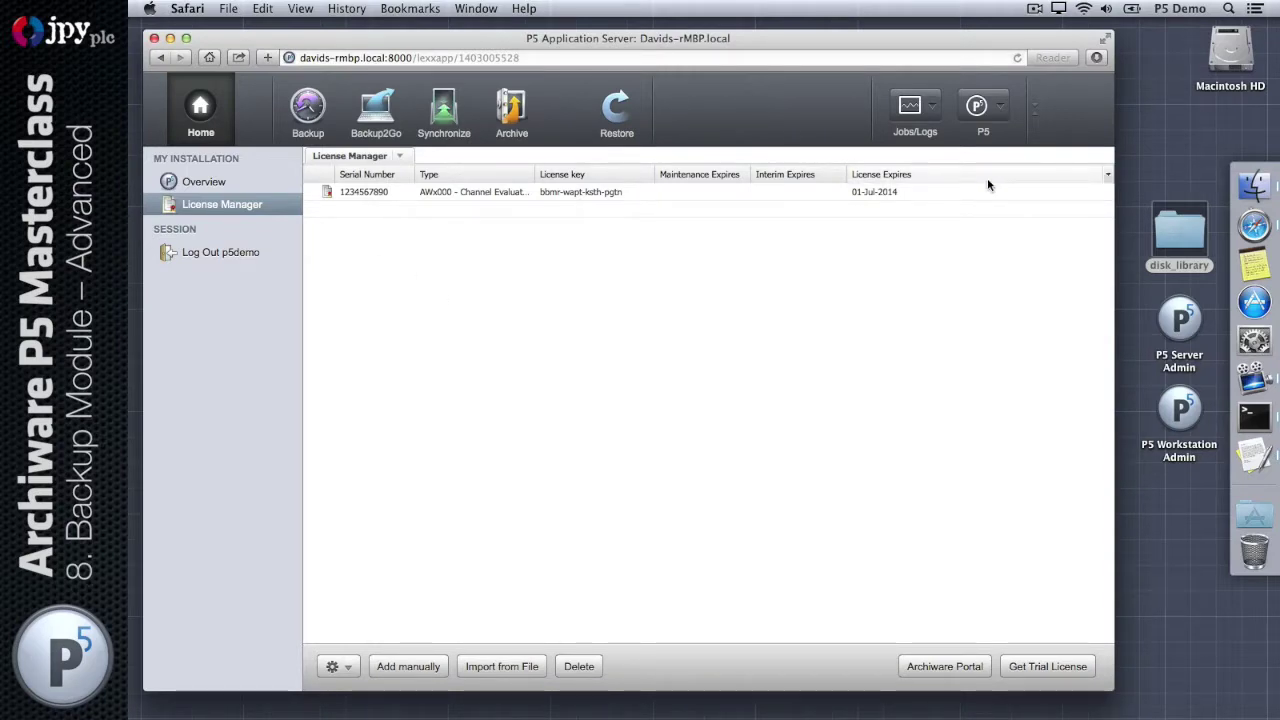
# Step: Choose Configuration restore from the P5 toolbar menu and centre its dialog
pyautogui.click(980, 108)
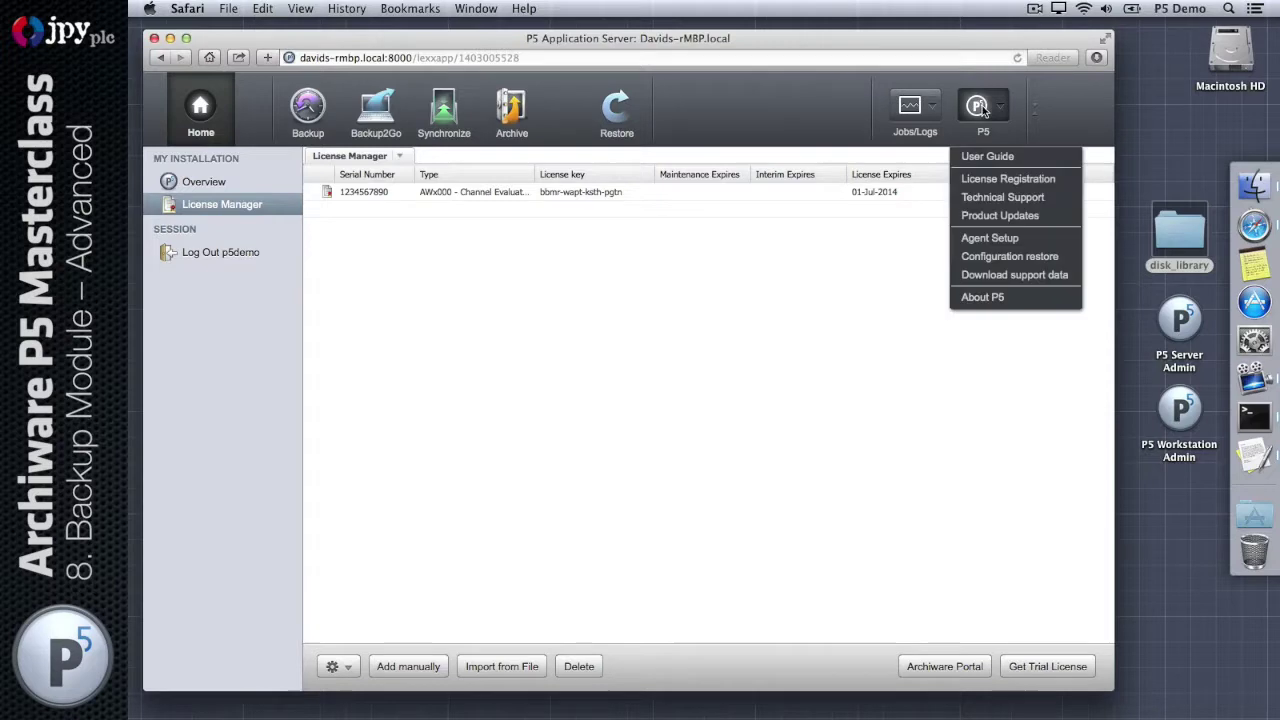
pyautogui.click(1054, 256)
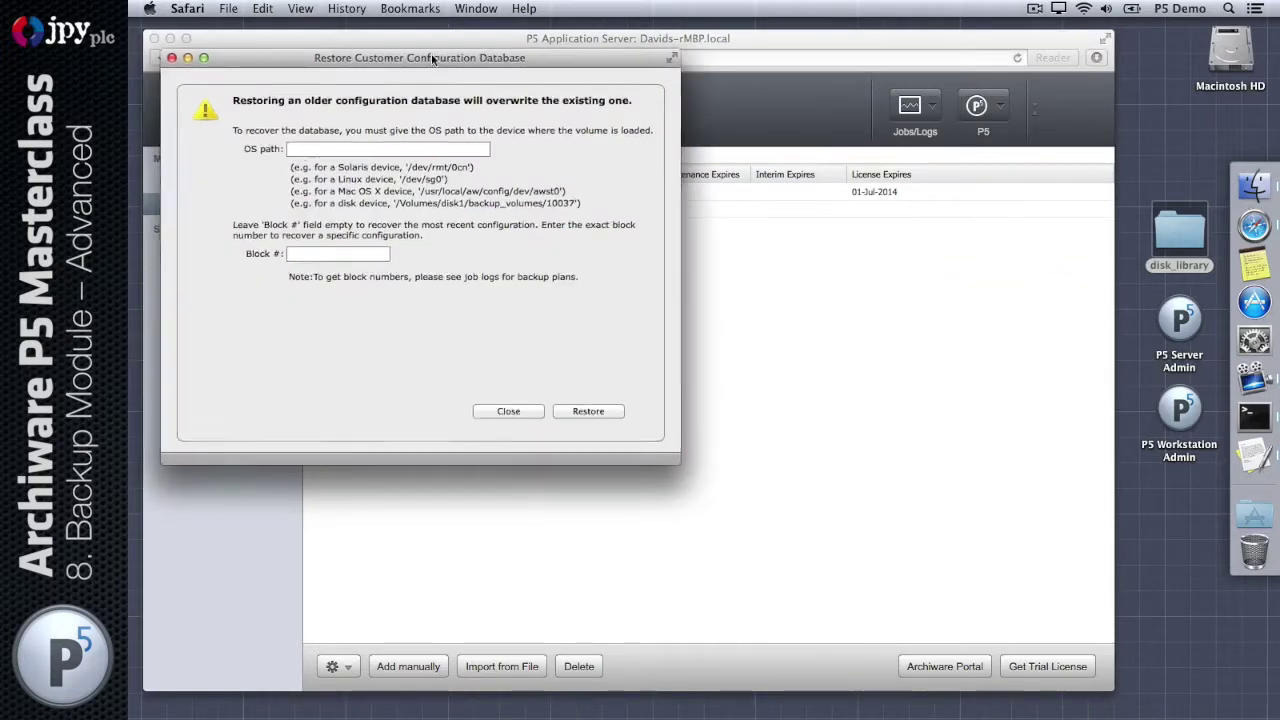
pyautogui.moveTo(433, 60); pyautogui.dragTo(641, 206)
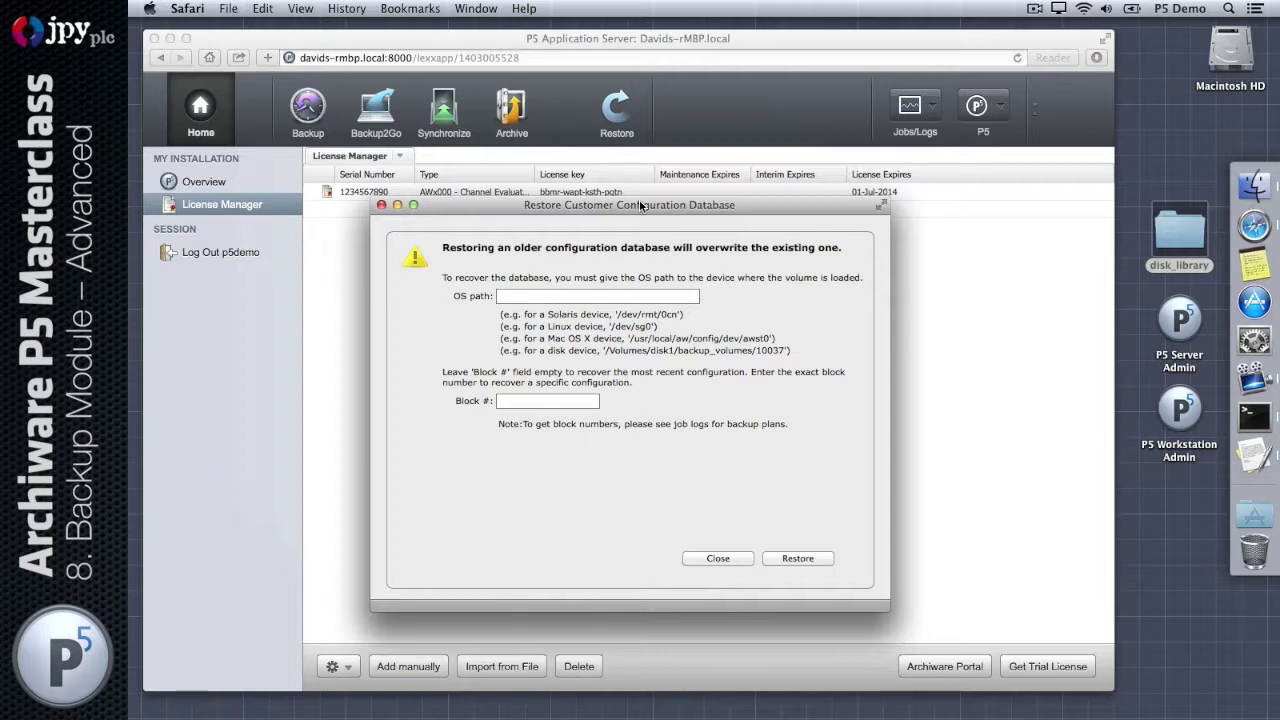
# Step: Drag volume file 10001 from disk_library into the OS path field, leaving Block # empty
pyautogui.doubleClick(1162, 232)
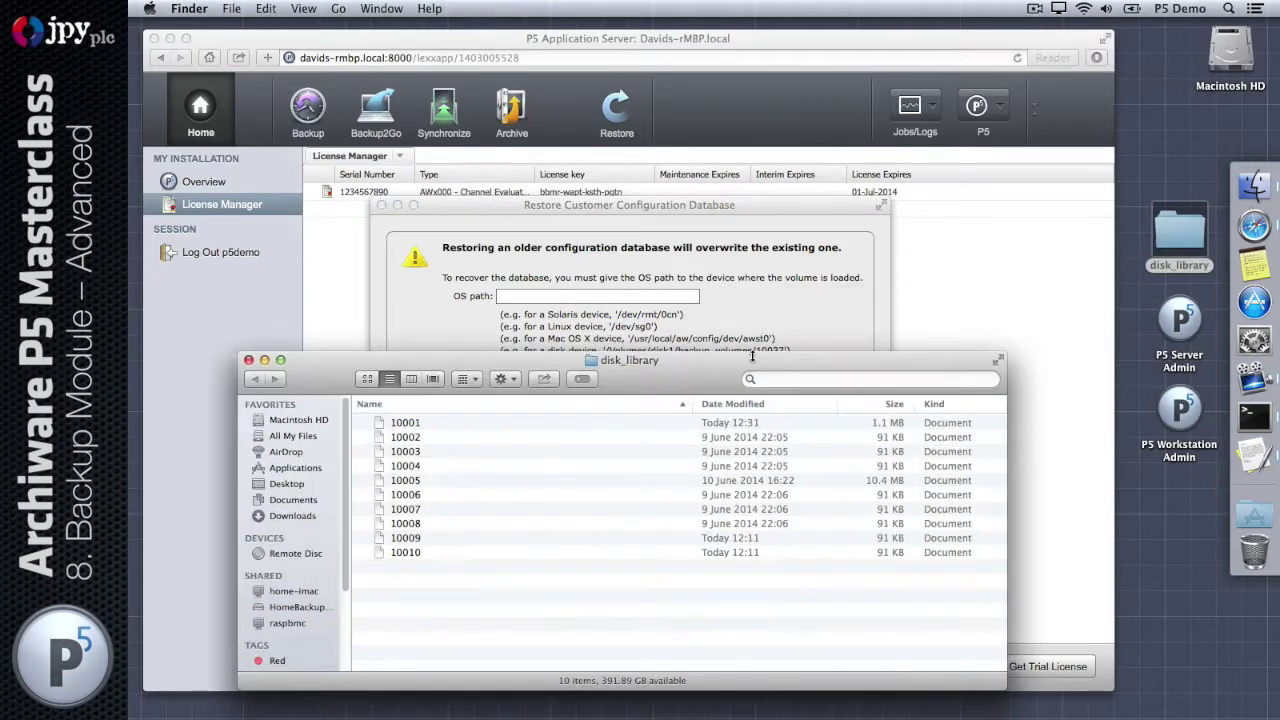
pyautogui.click(402, 428)
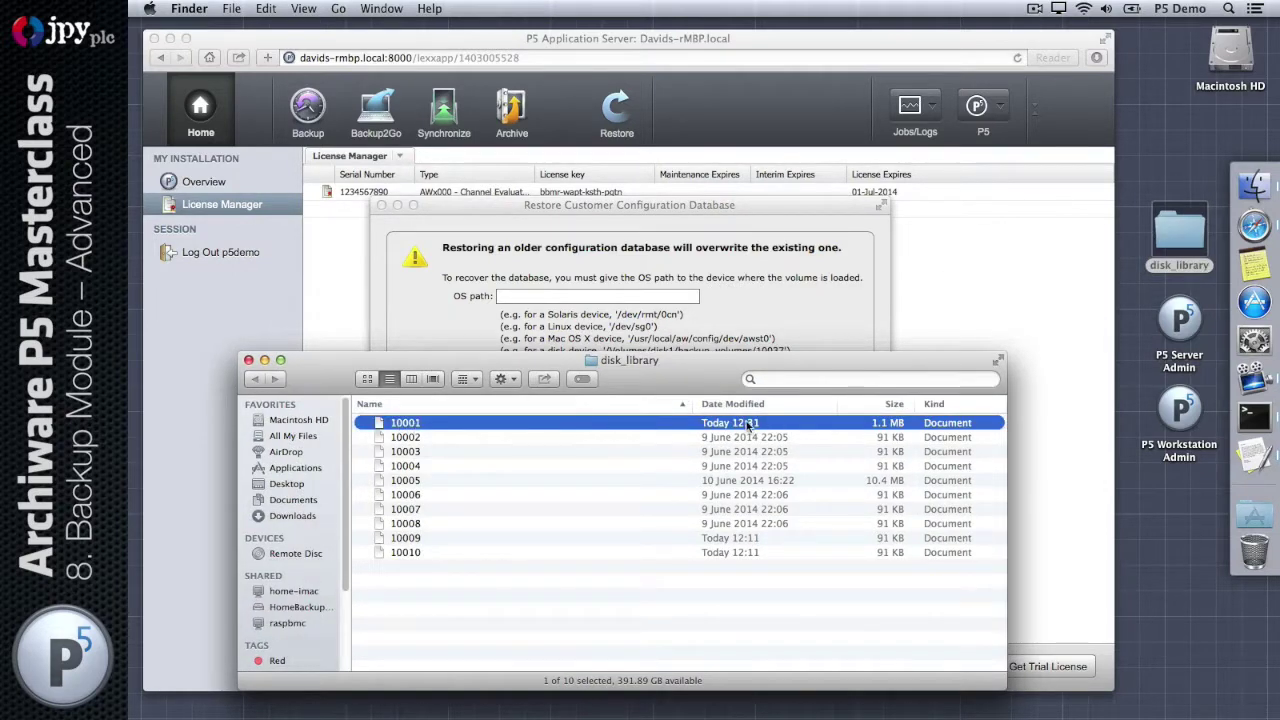
pyautogui.moveTo(383, 428); pyautogui.dragTo(512, 300)
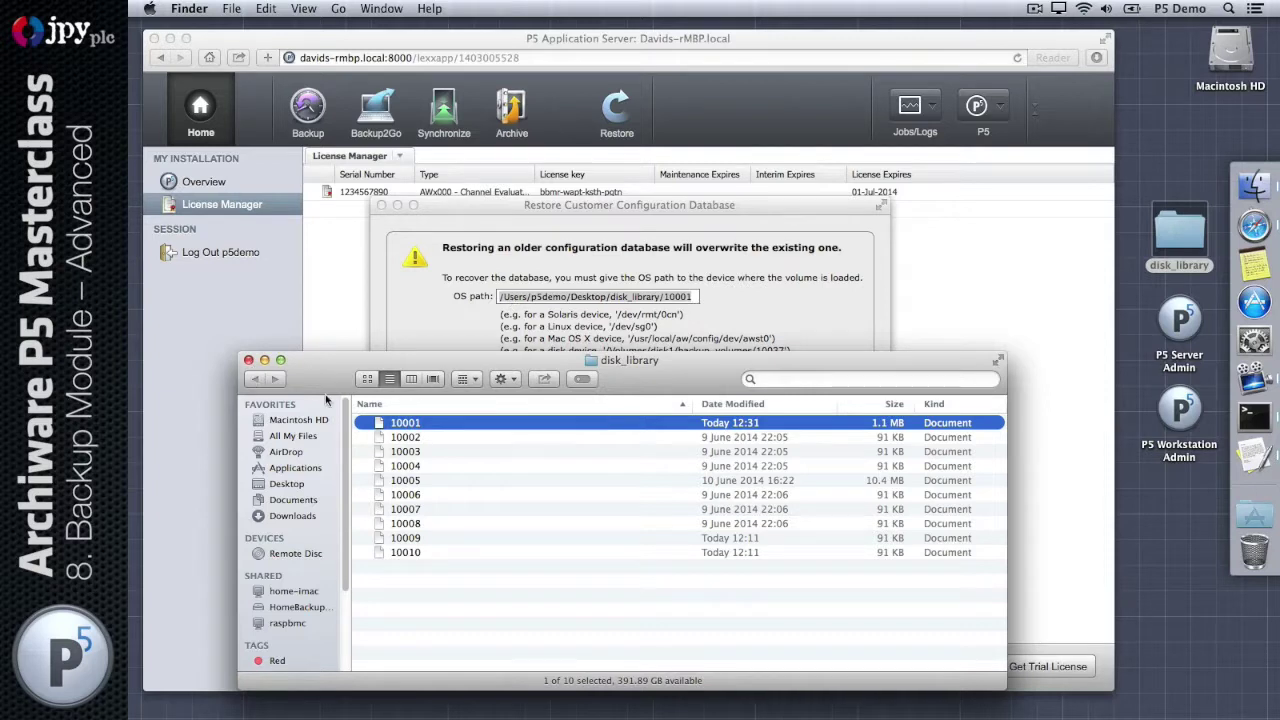
pyautogui.click(248, 360)
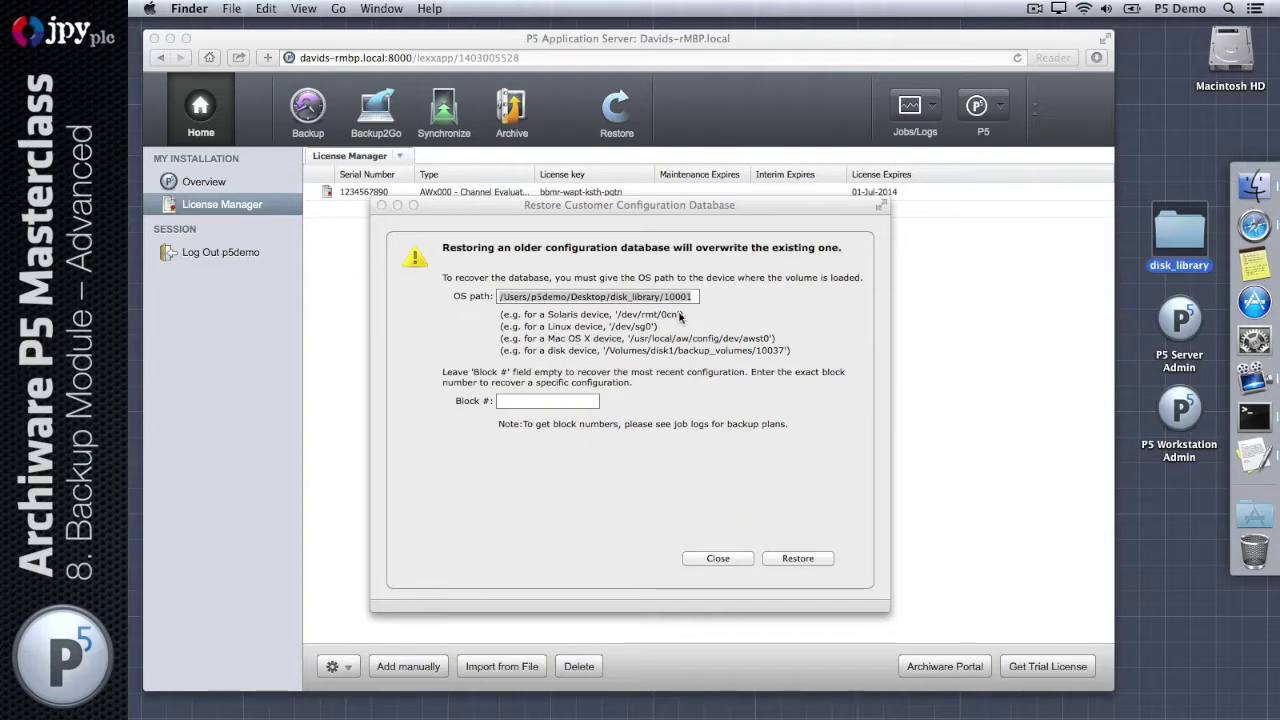
pyautogui.click(731, 300)
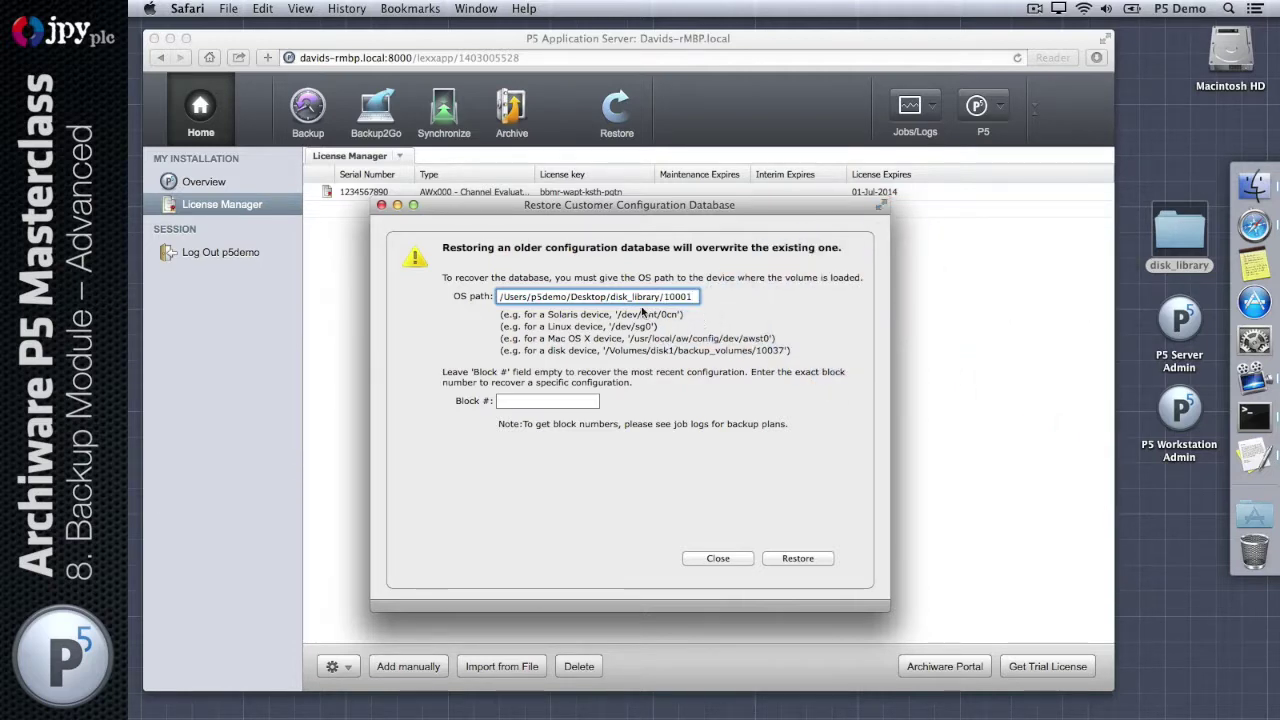
pyautogui.moveTo(617, 316); pyautogui.dragTo(679, 316)
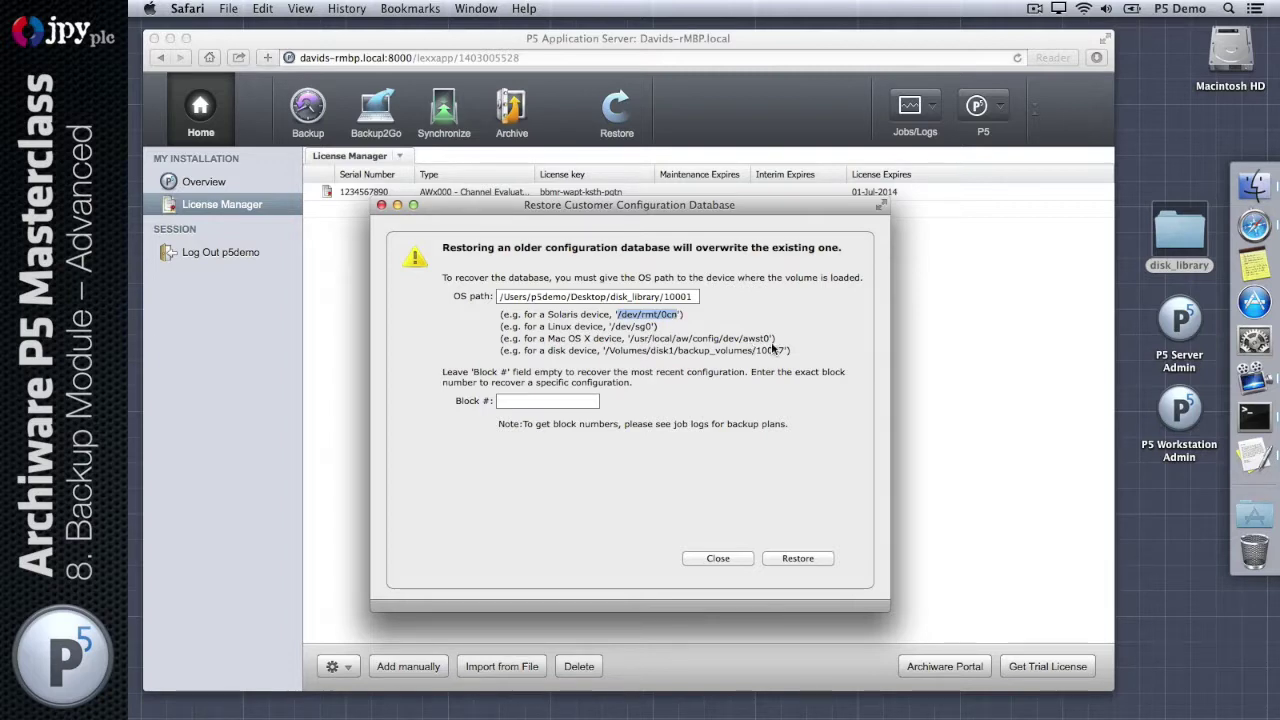
pyautogui.moveTo(770, 340); pyautogui.dragTo(631, 344)
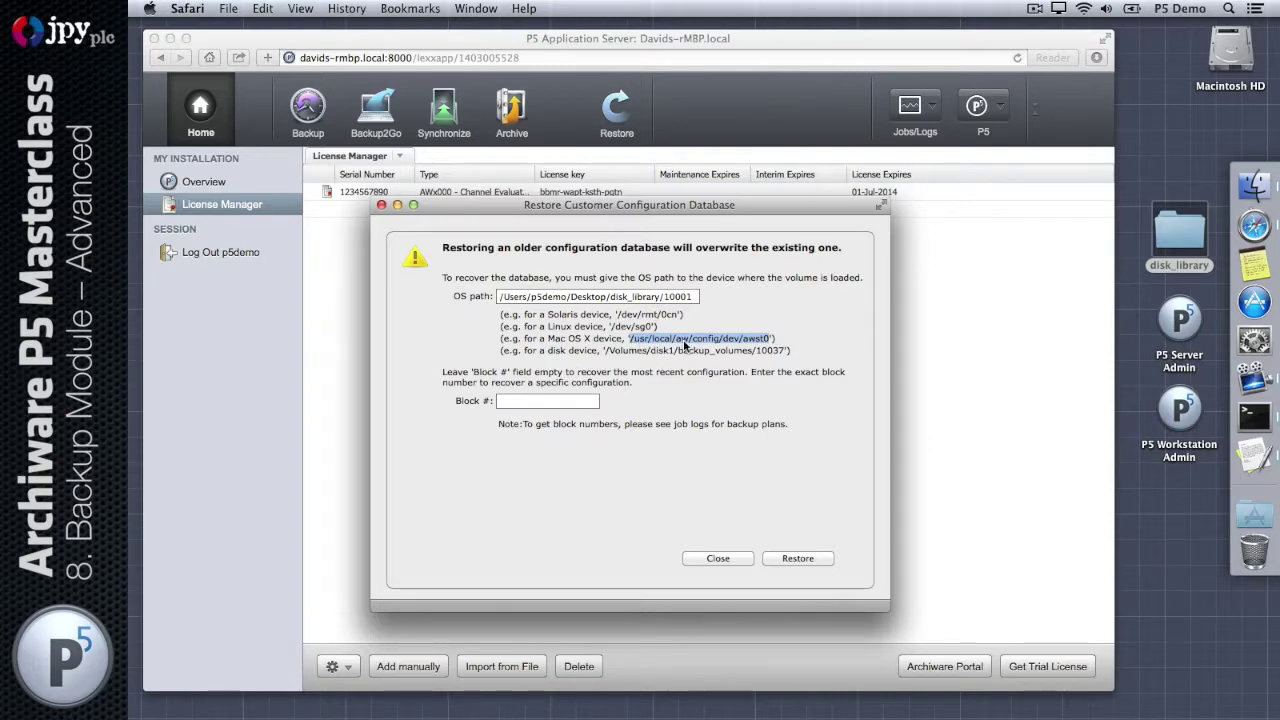
pyautogui.click(712, 315)
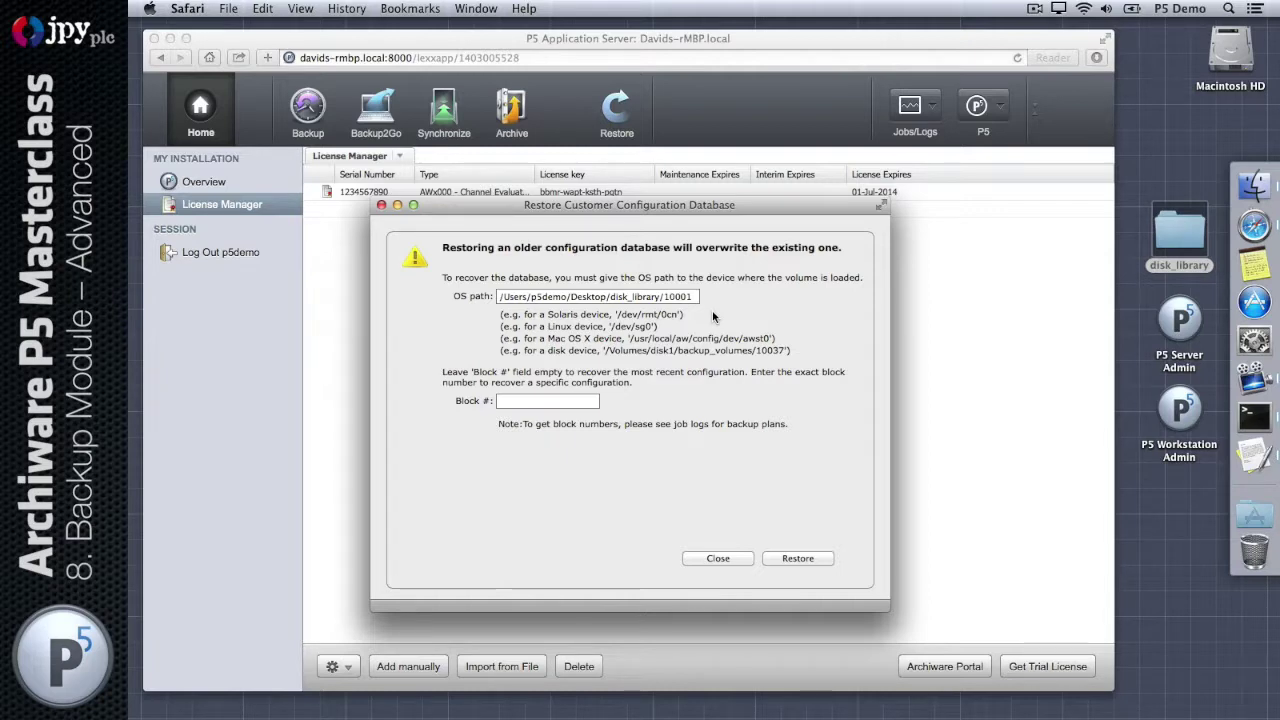
pyautogui.press('Tab')
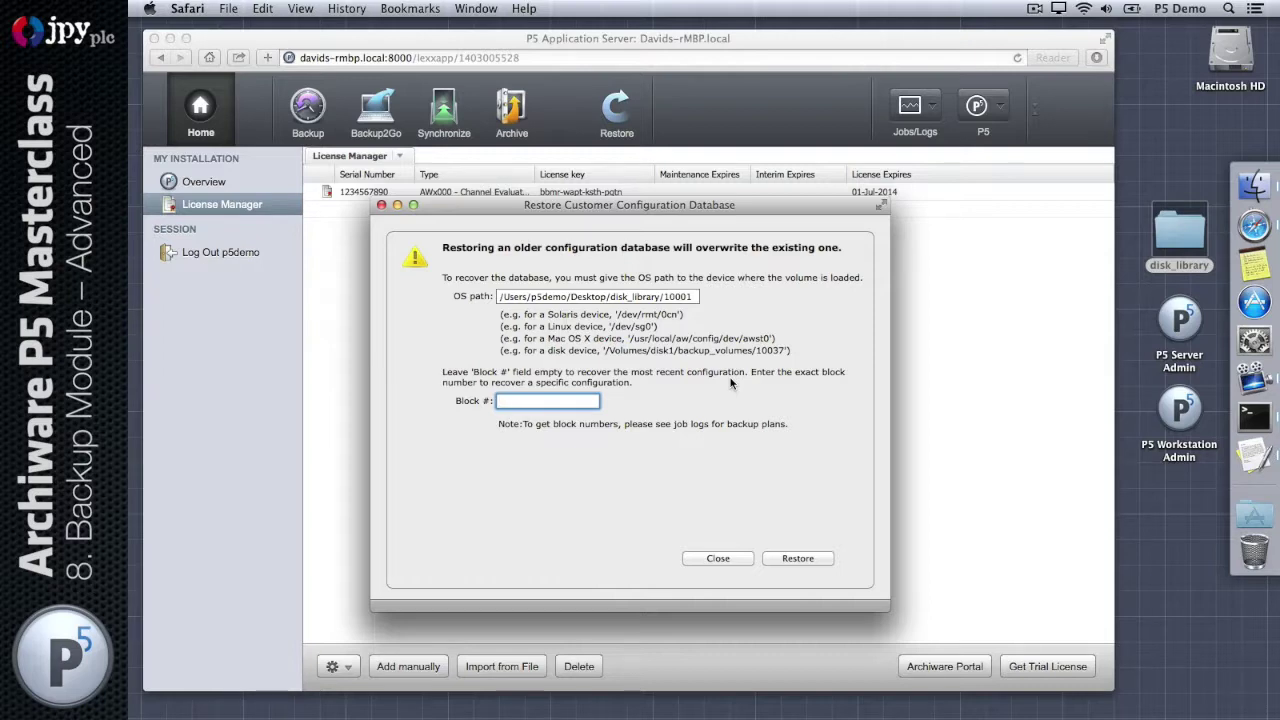
# Step: Run the configuration restore, watch it in the Job Monitor, and dismiss the lost-connection alert
pyautogui.click(815, 558)
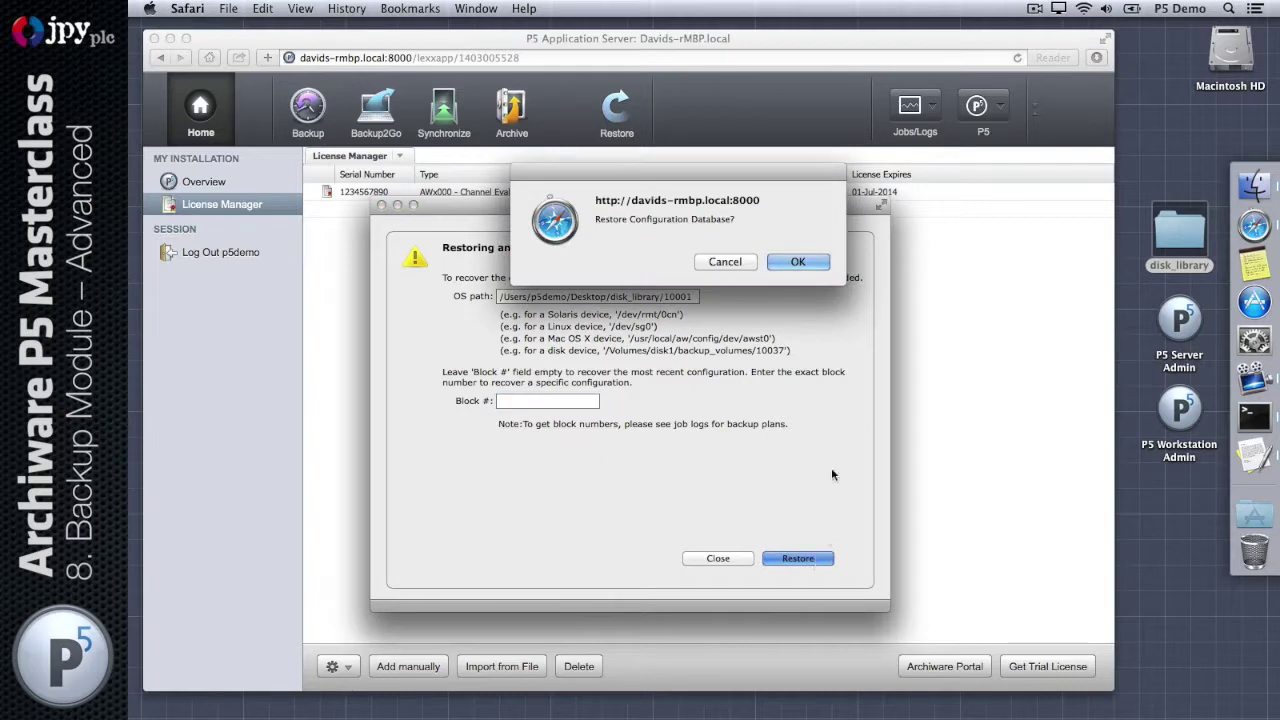
pyautogui.click(798, 261)
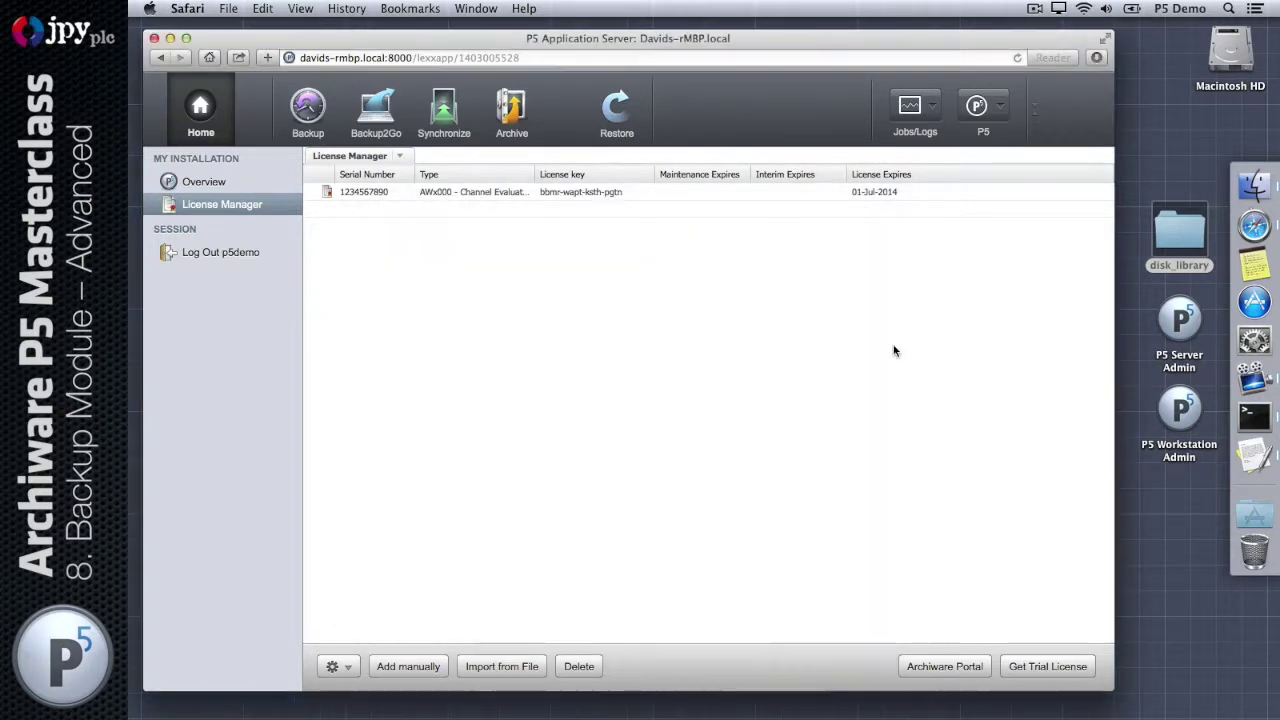
pyautogui.click(904, 110)
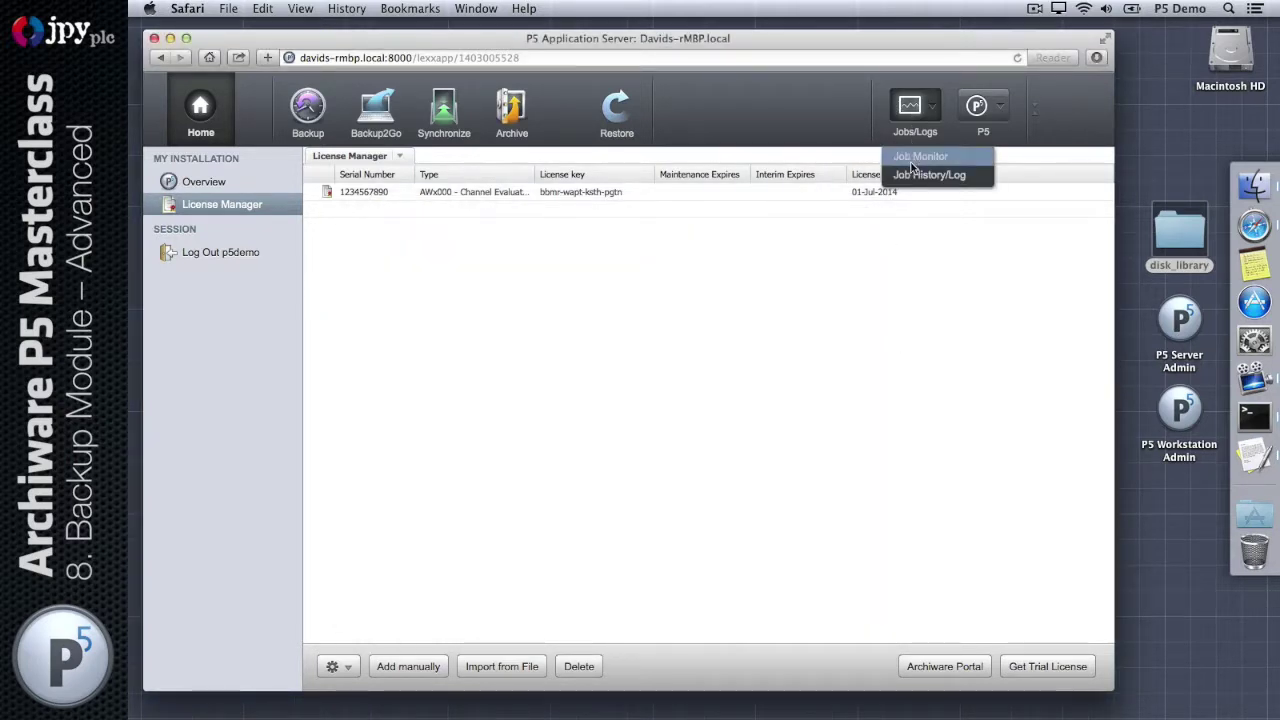
pyautogui.click(912, 158)
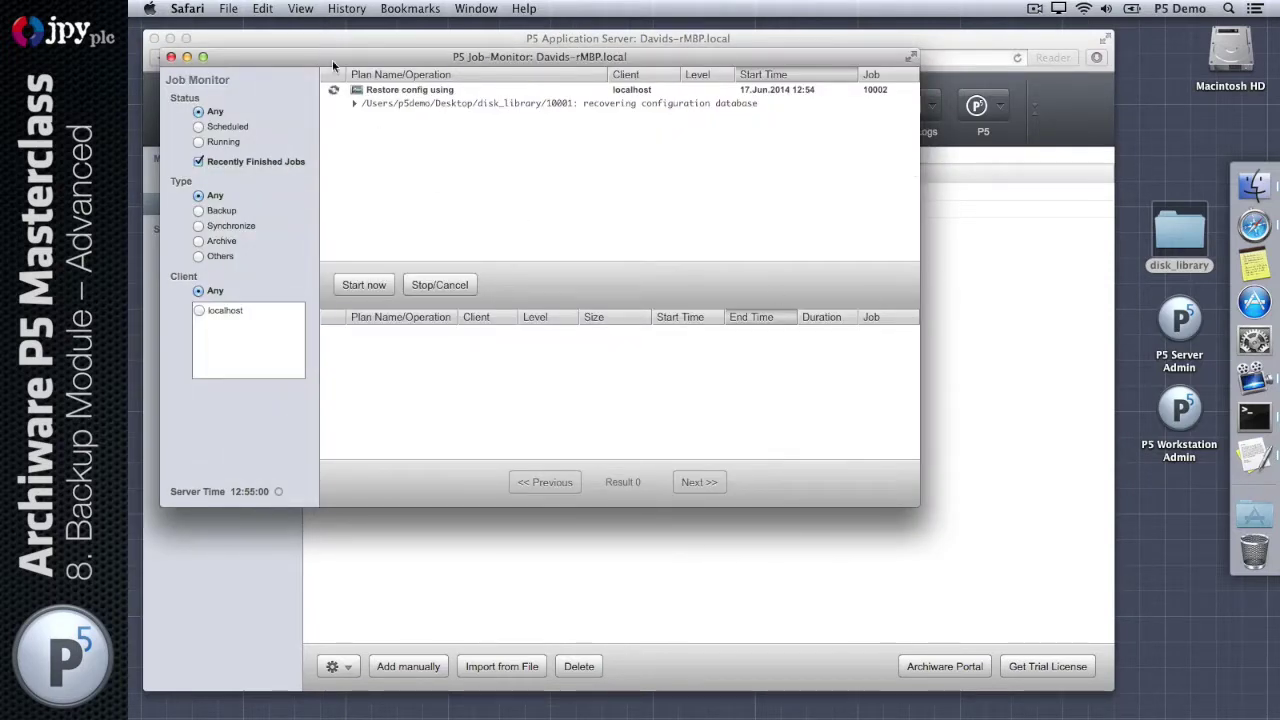
pyautogui.moveTo(332, 57); pyautogui.dragTo(406, 112)
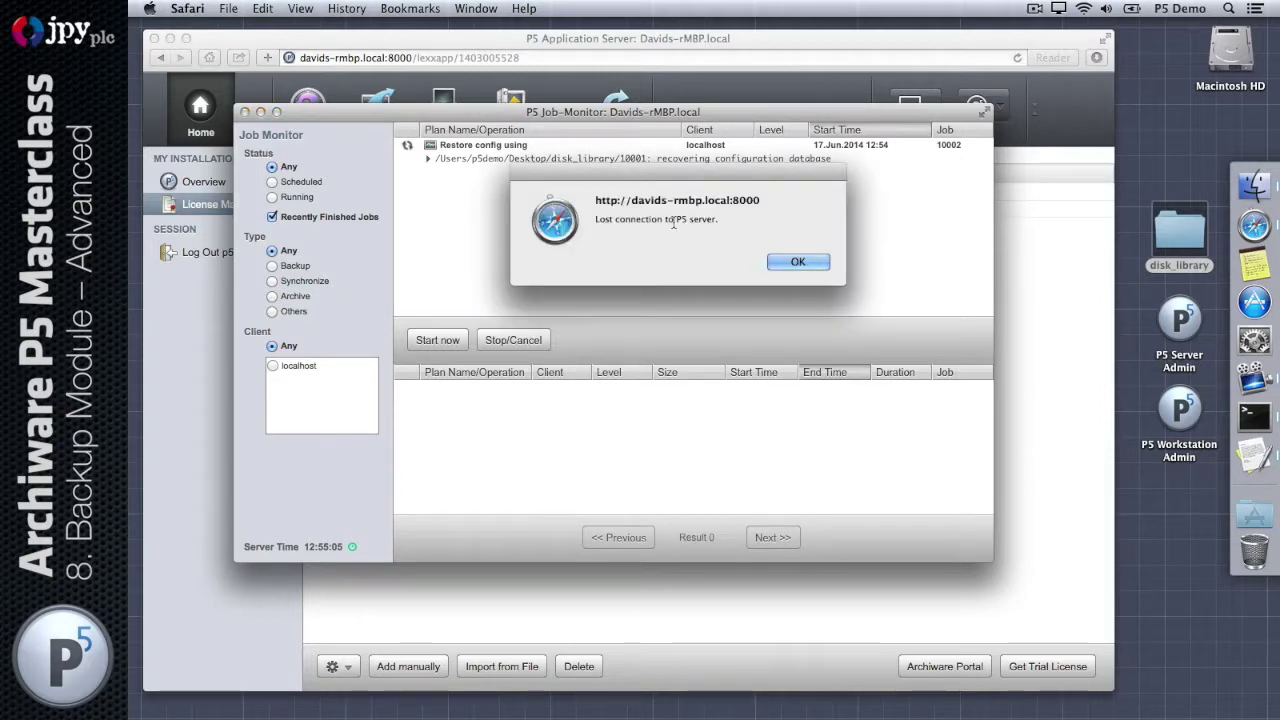
pyautogui.moveTo(618, 306); pyautogui.dragTo(602, 395)
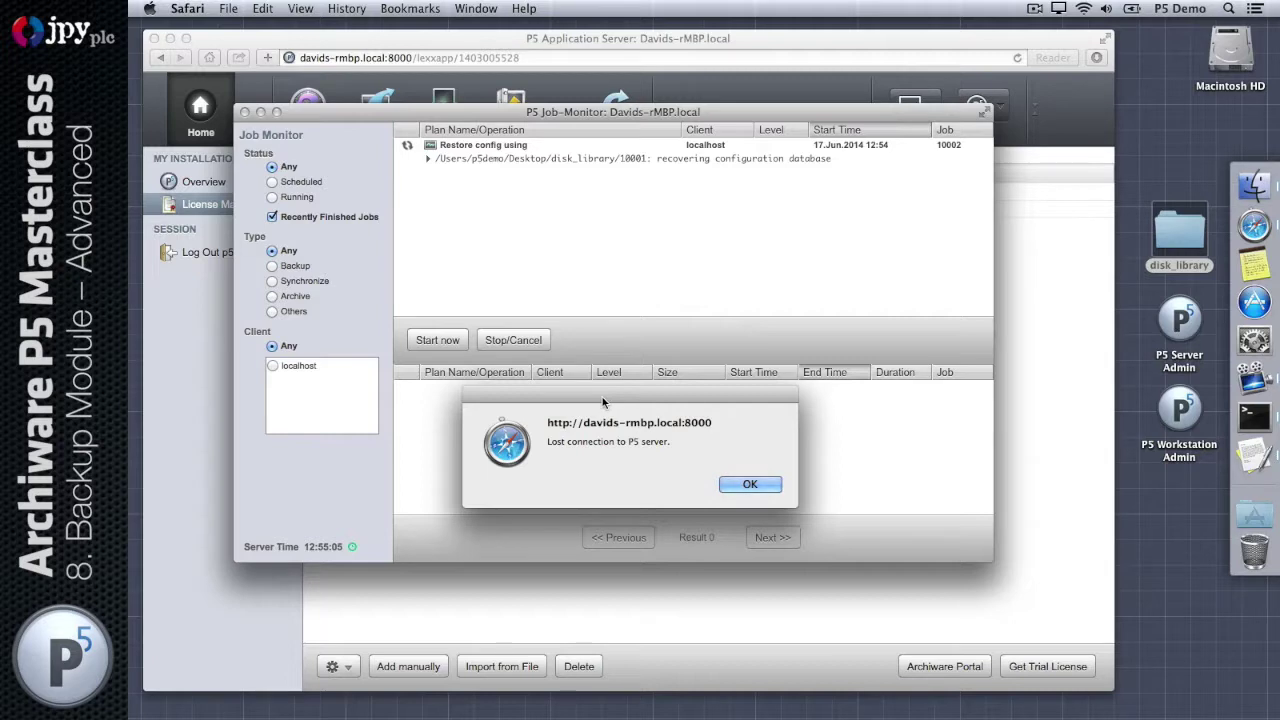
pyautogui.press('Return')
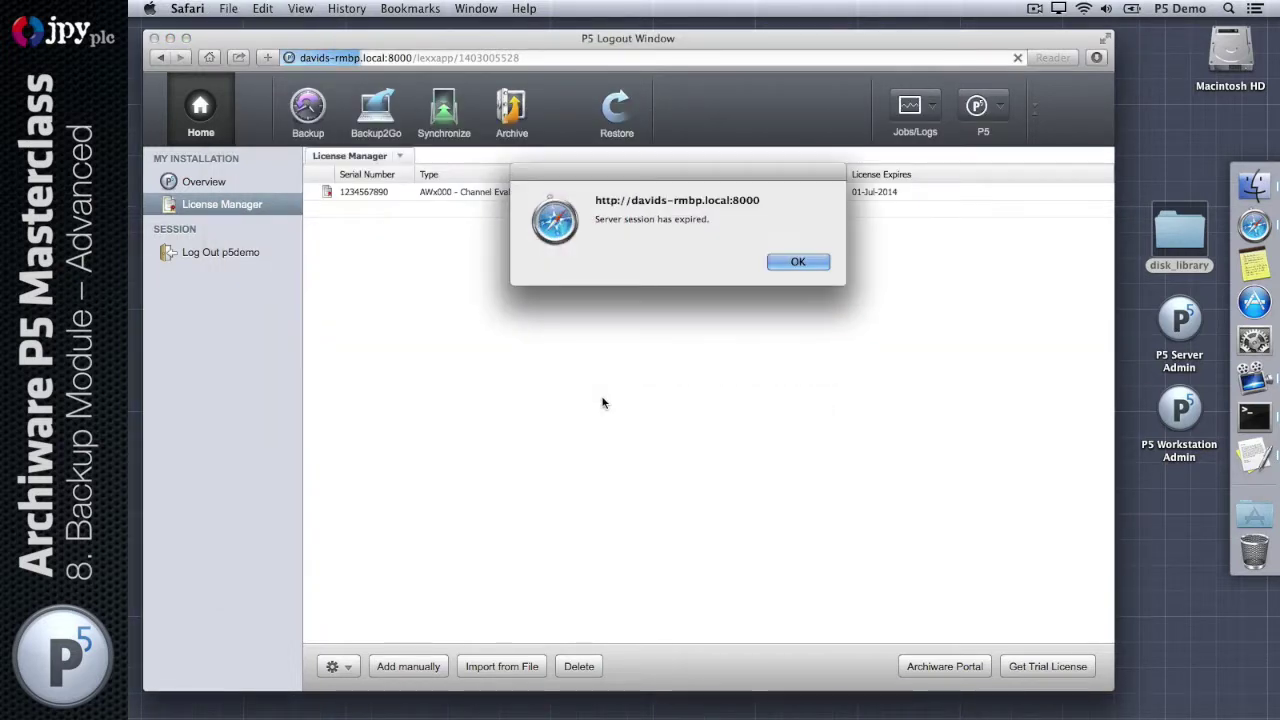
# Step: Dismiss the session-expired alert and log in again with the demo username and password
pyautogui.press('Return')
pyautogui.click(603, 401)
pyautogui.write('p5demo')
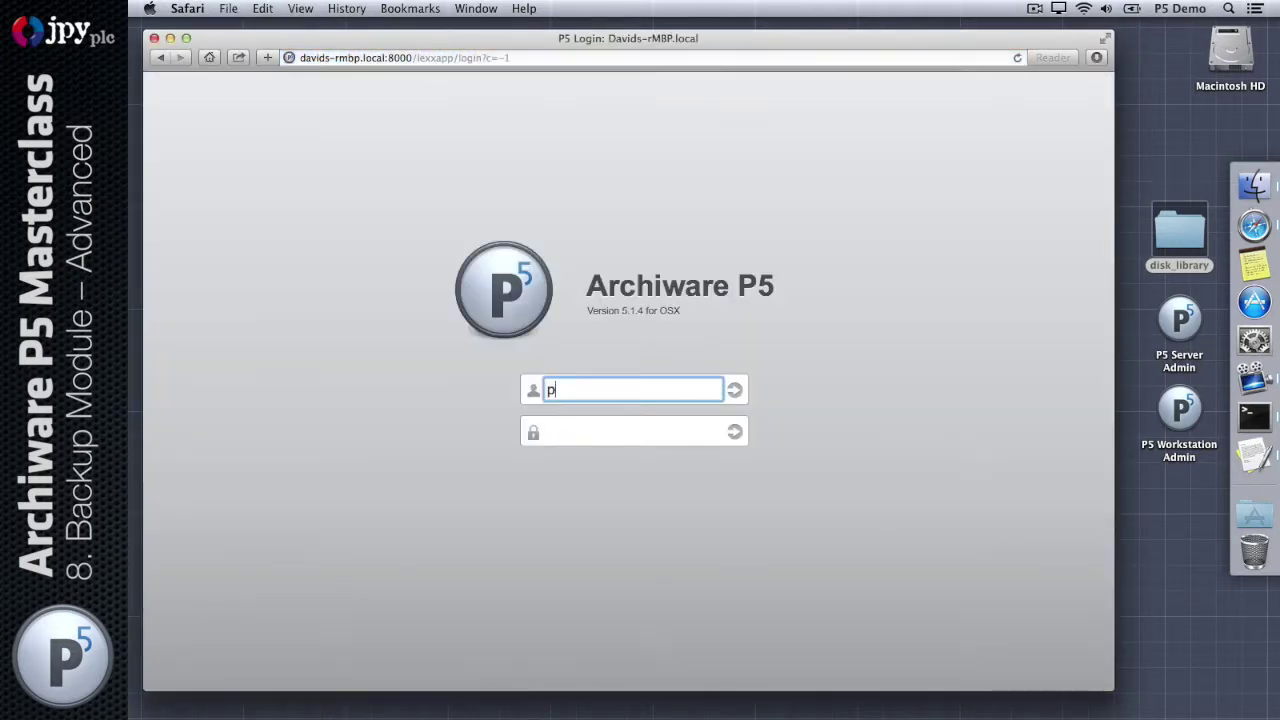
pyautogui.press('Tab')
pyautogui.write('password')
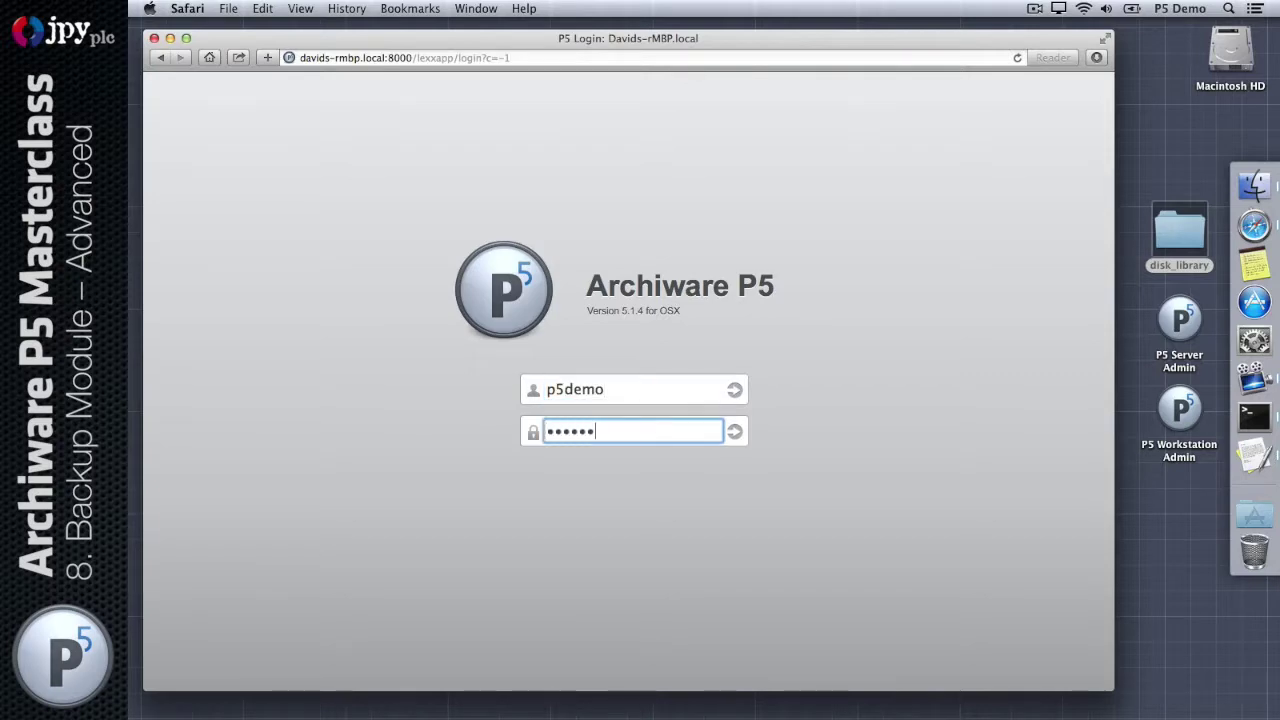
pyautogui.press('Return')
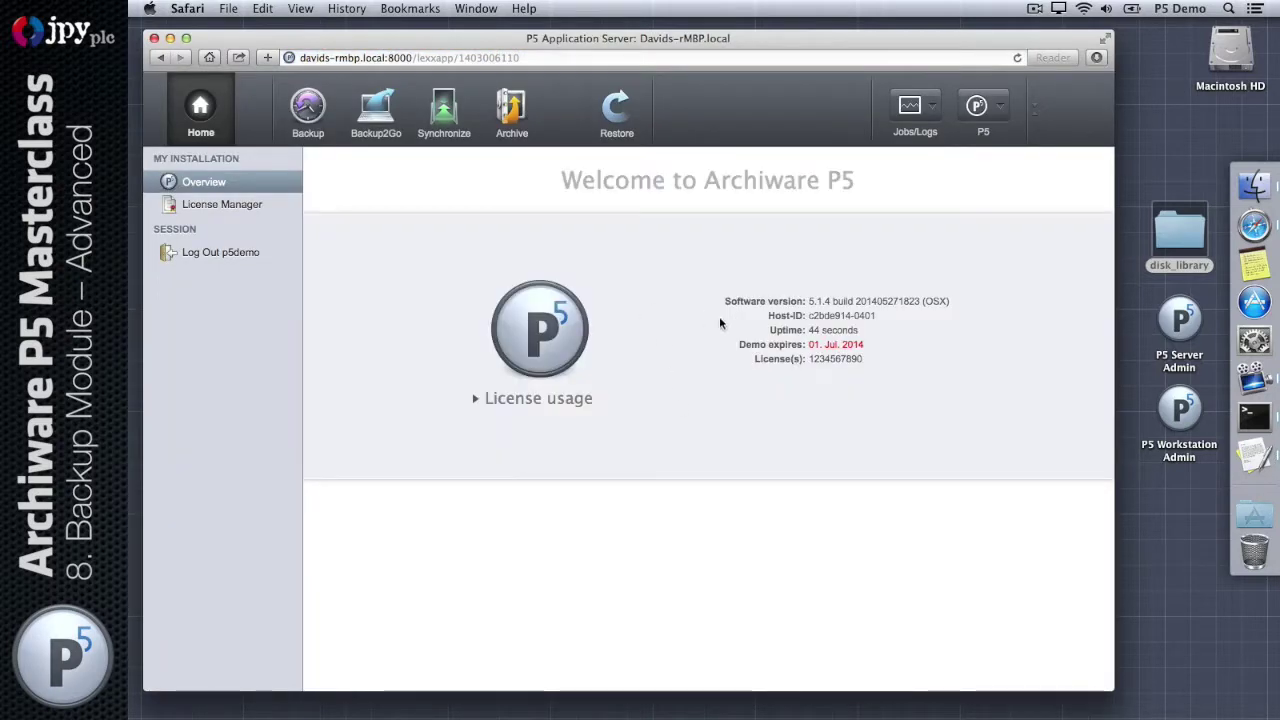
# Step: Check the restored Volumes, Pools and Backup Plan TrainingBackupA with 28-day retention
pyautogui.click(308, 112)
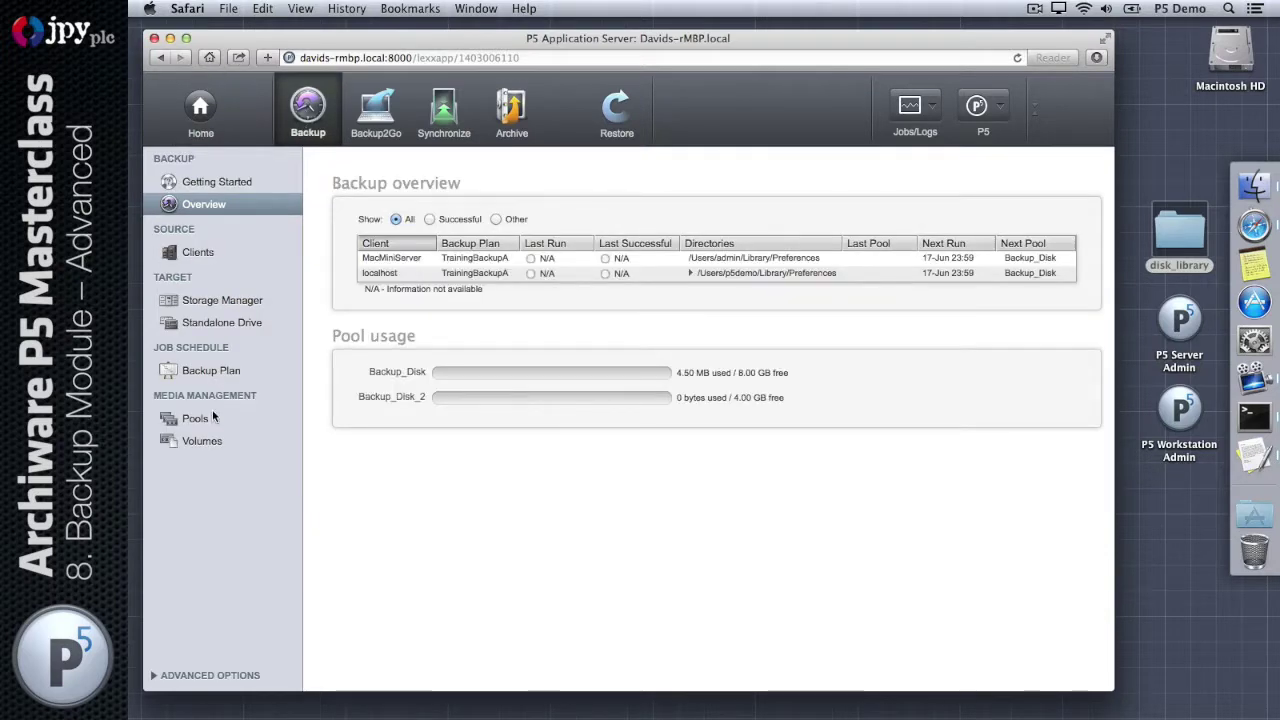
pyautogui.click(214, 440)
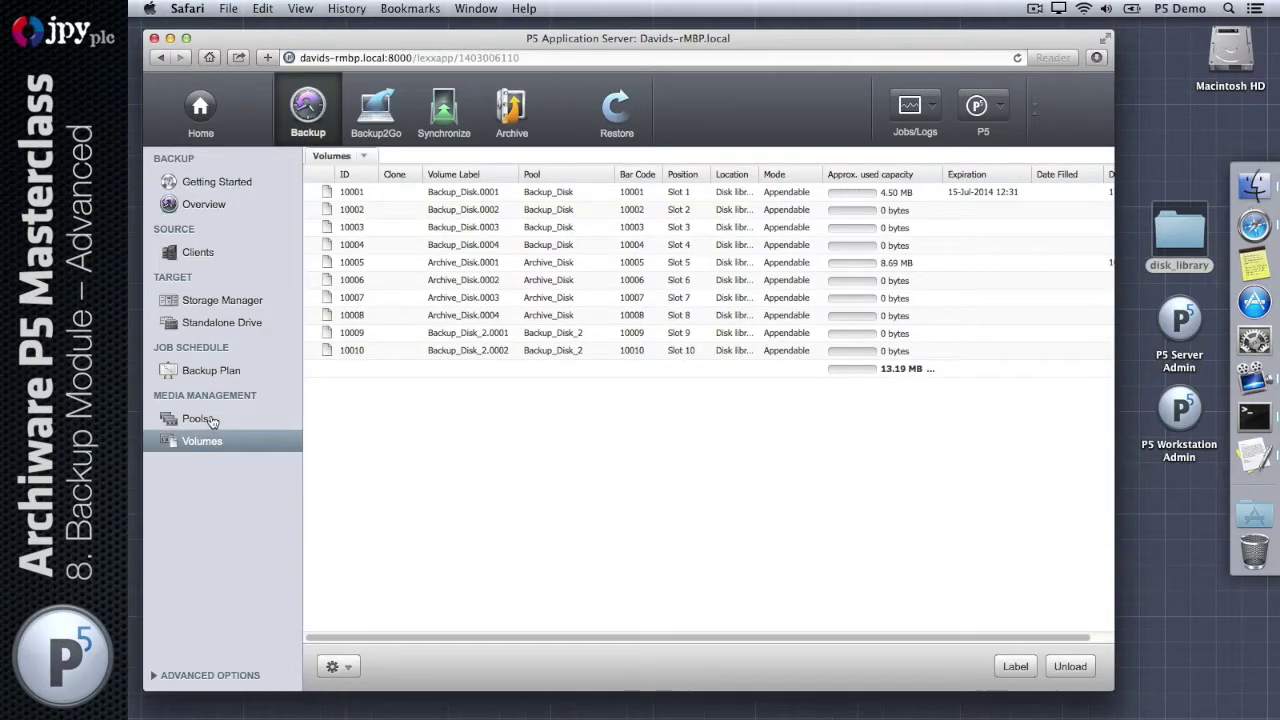
pyautogui.click(212, 421)
pyautogui.click(195, 371)
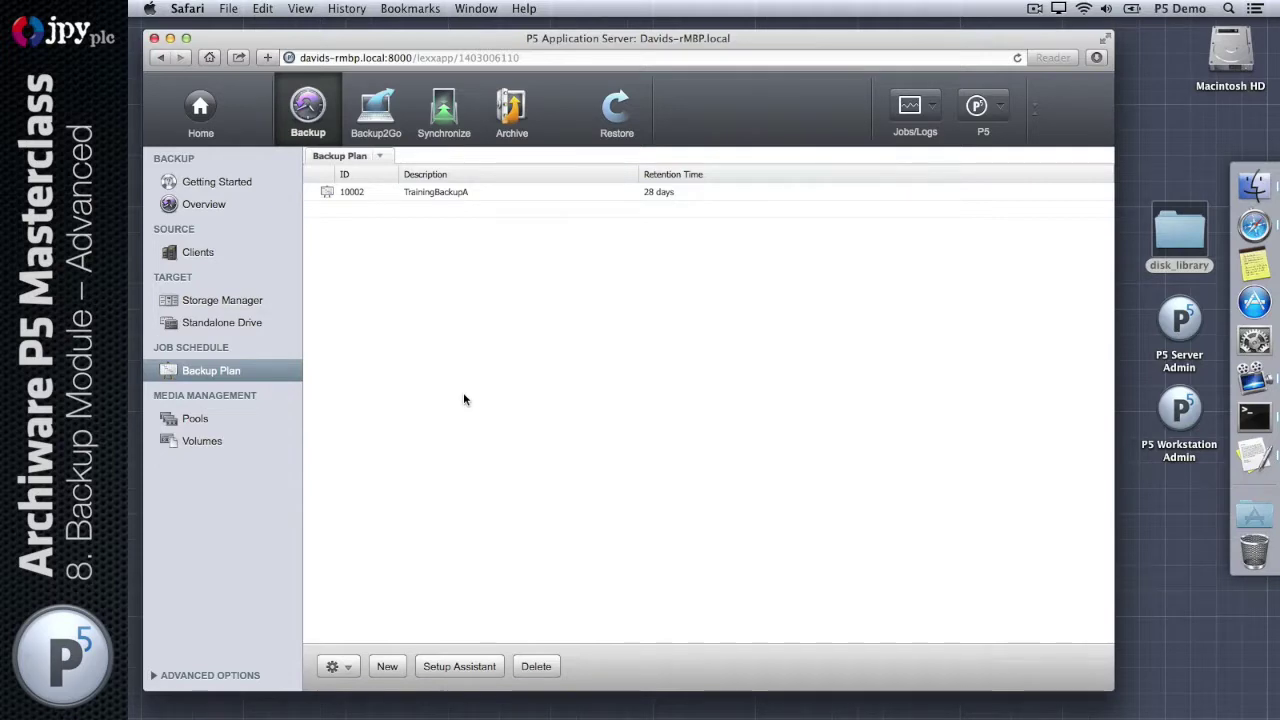
pyautogui.doubleClick(1179, 235)
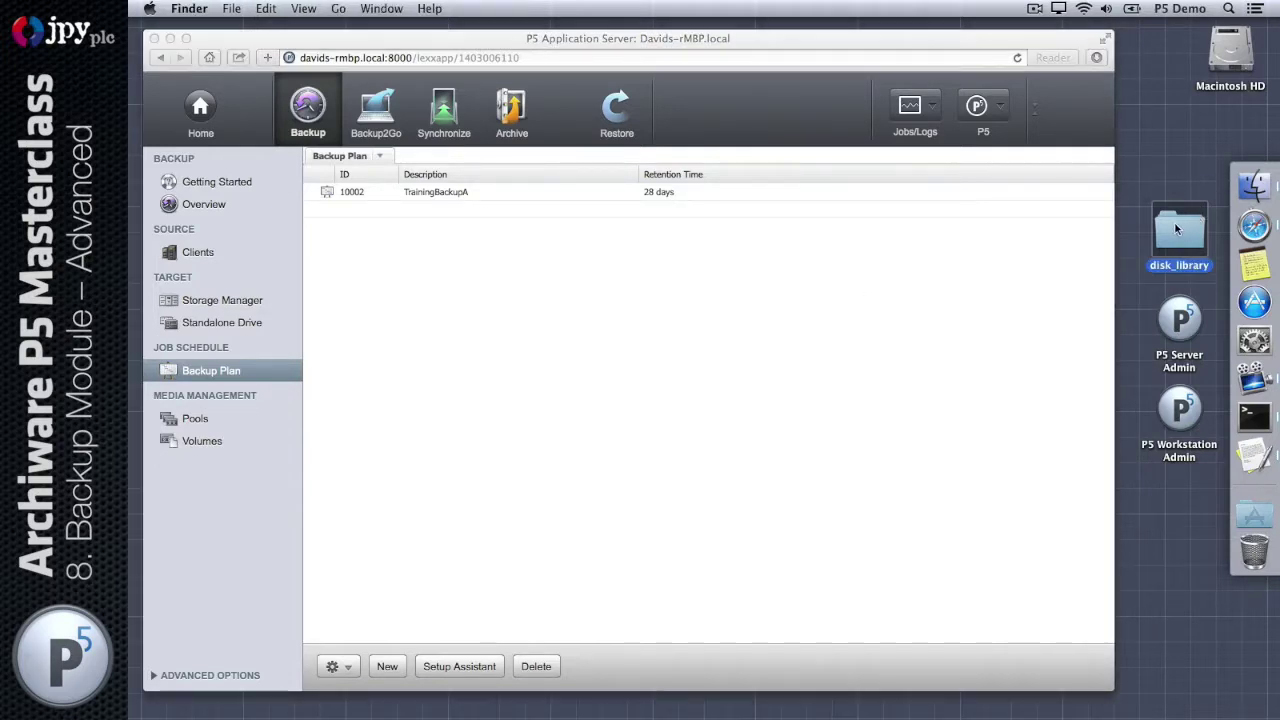
pyautogui.click(497, 421)
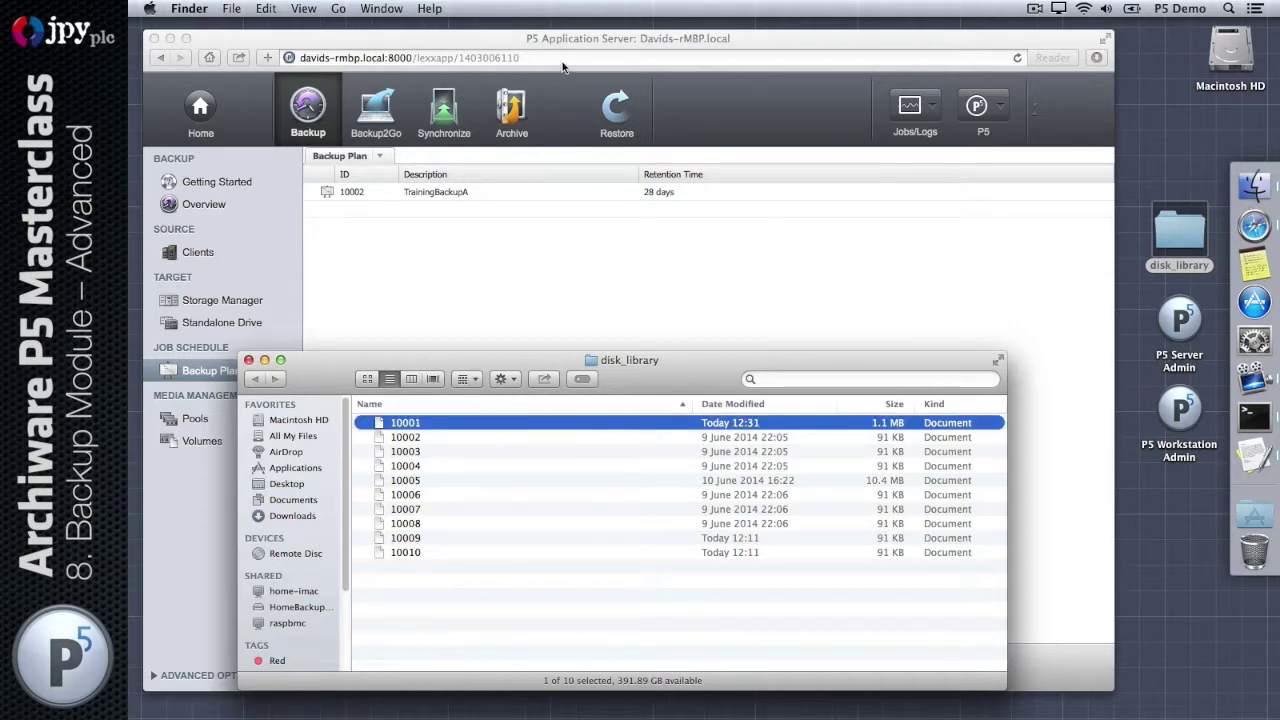
pyautogui.moveTo(302, 357); pyautogui.dragTo(416, 262)
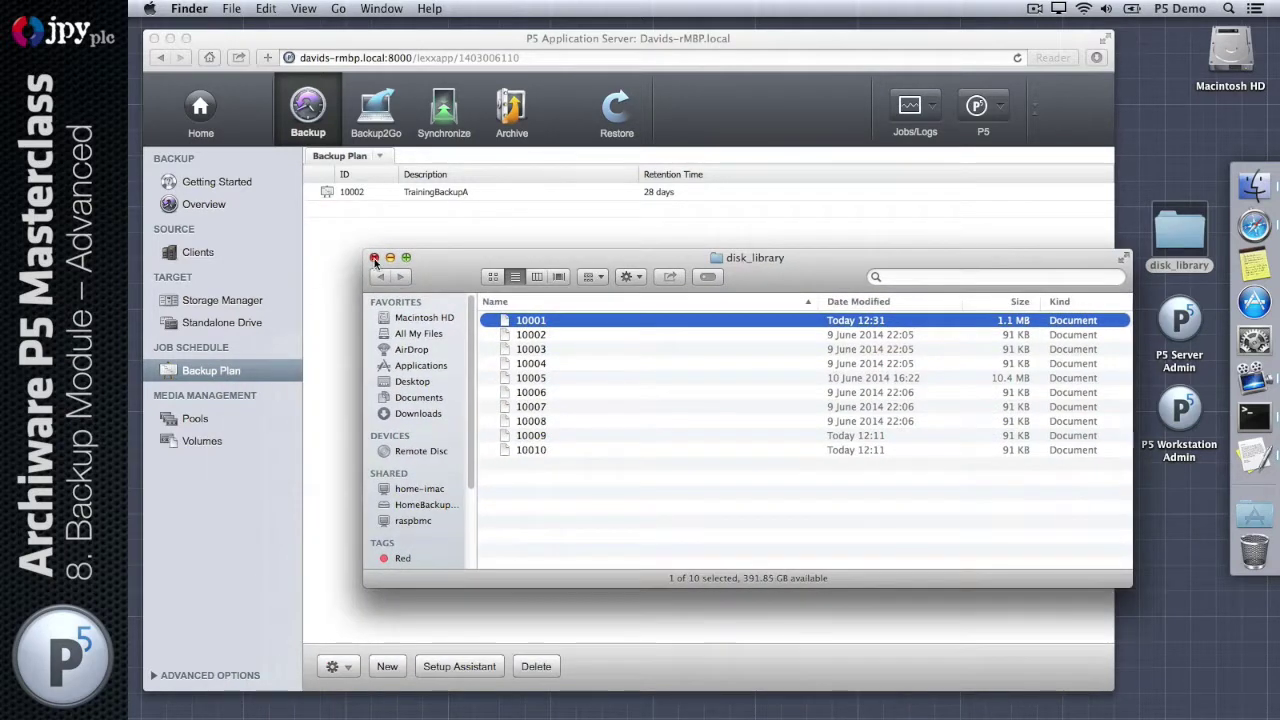
pyautogui.click(372, 259)
pyautogui.click(403, 288)
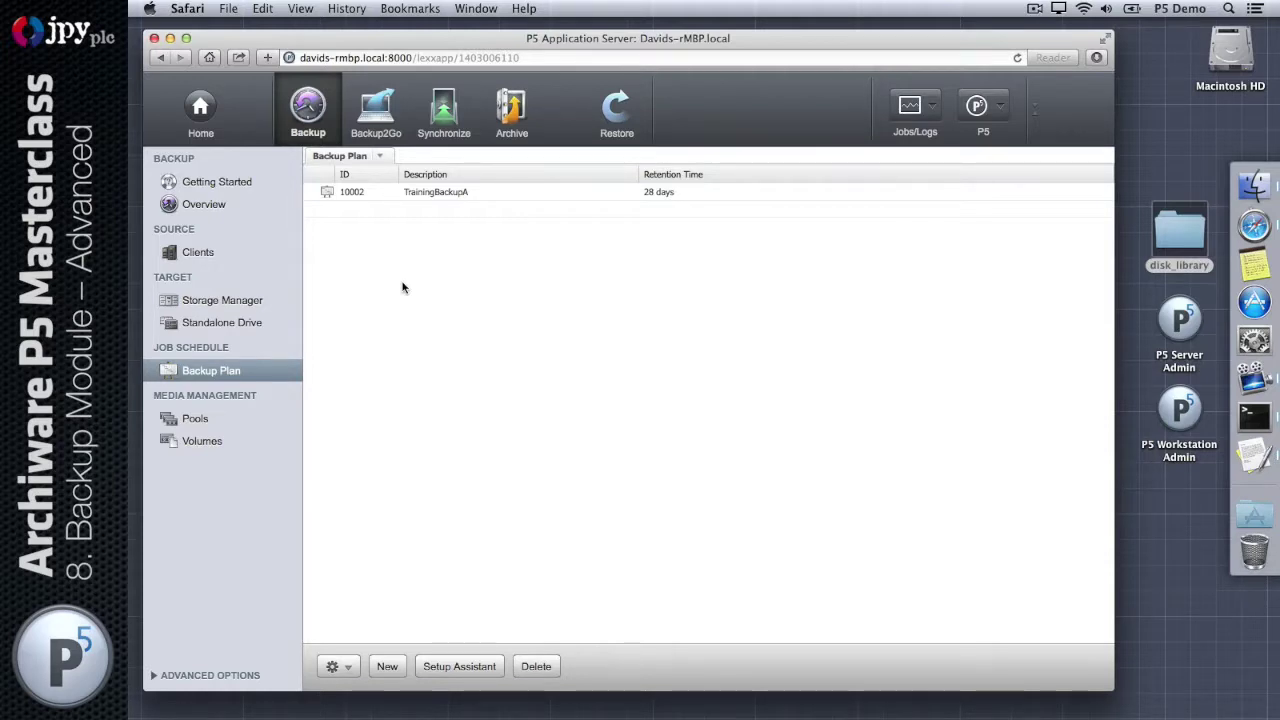
# Step: Review the backup plans and disk library storage, then list backup indexes per client under Restore
pyautogui.click(314, 106)
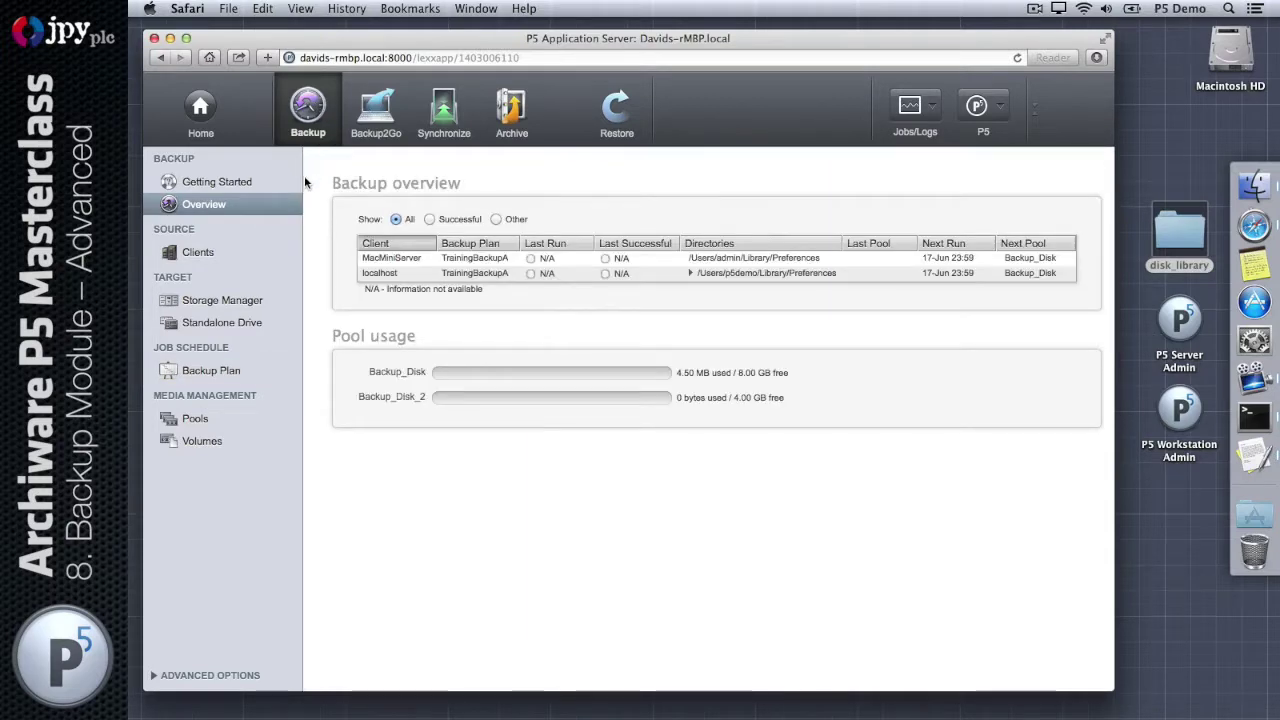
pyautogui.click(248, 372)
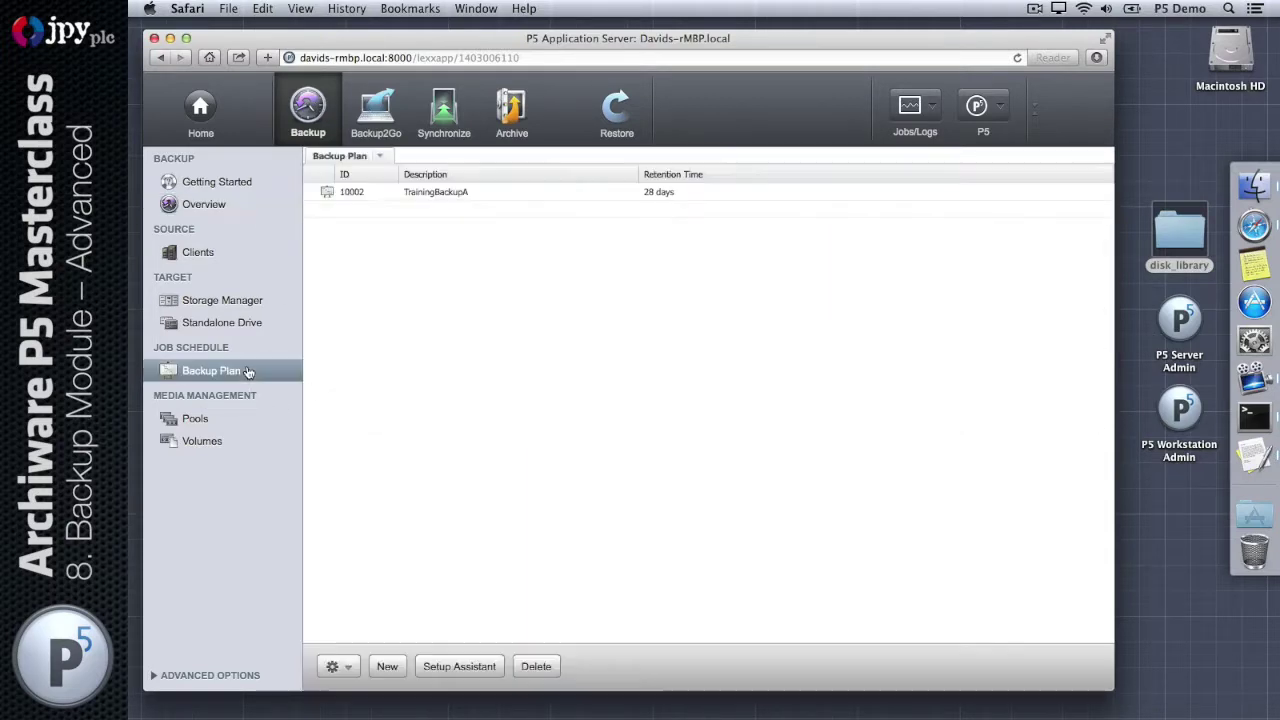
pyautogui.click(245, 303)
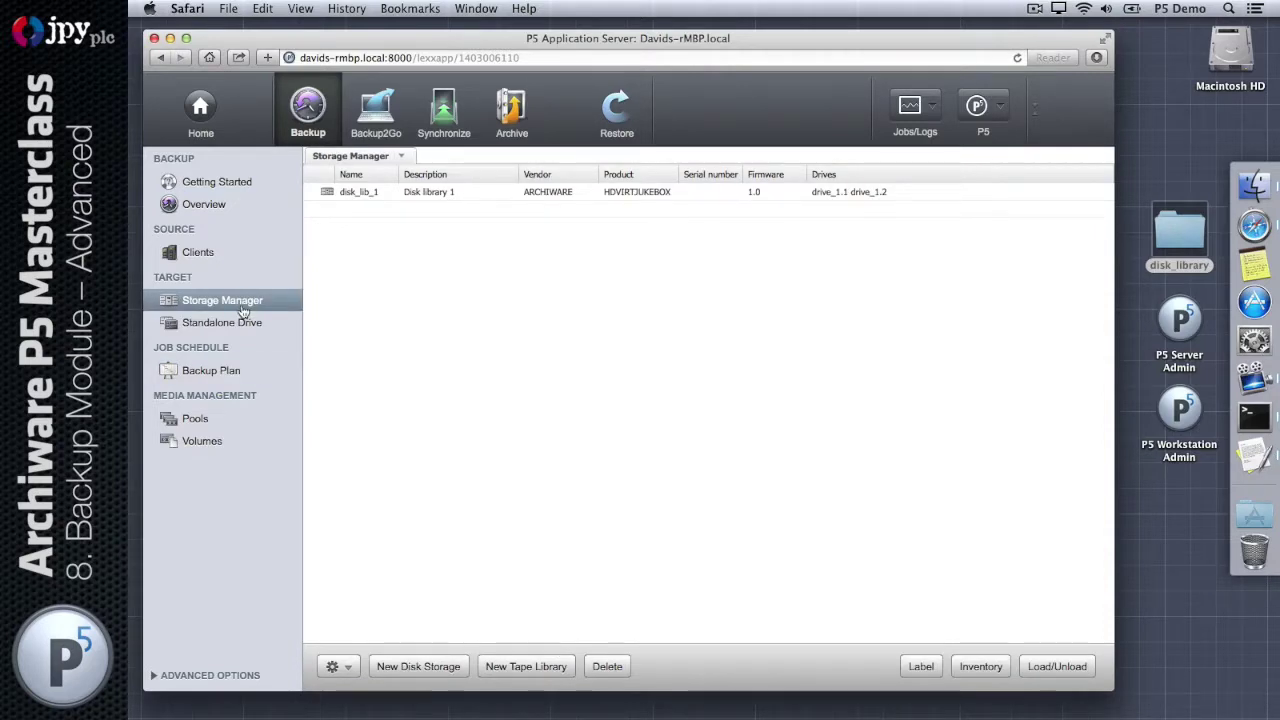
pyautogui.click(617, 118)
pyautogui.click(249, 231)
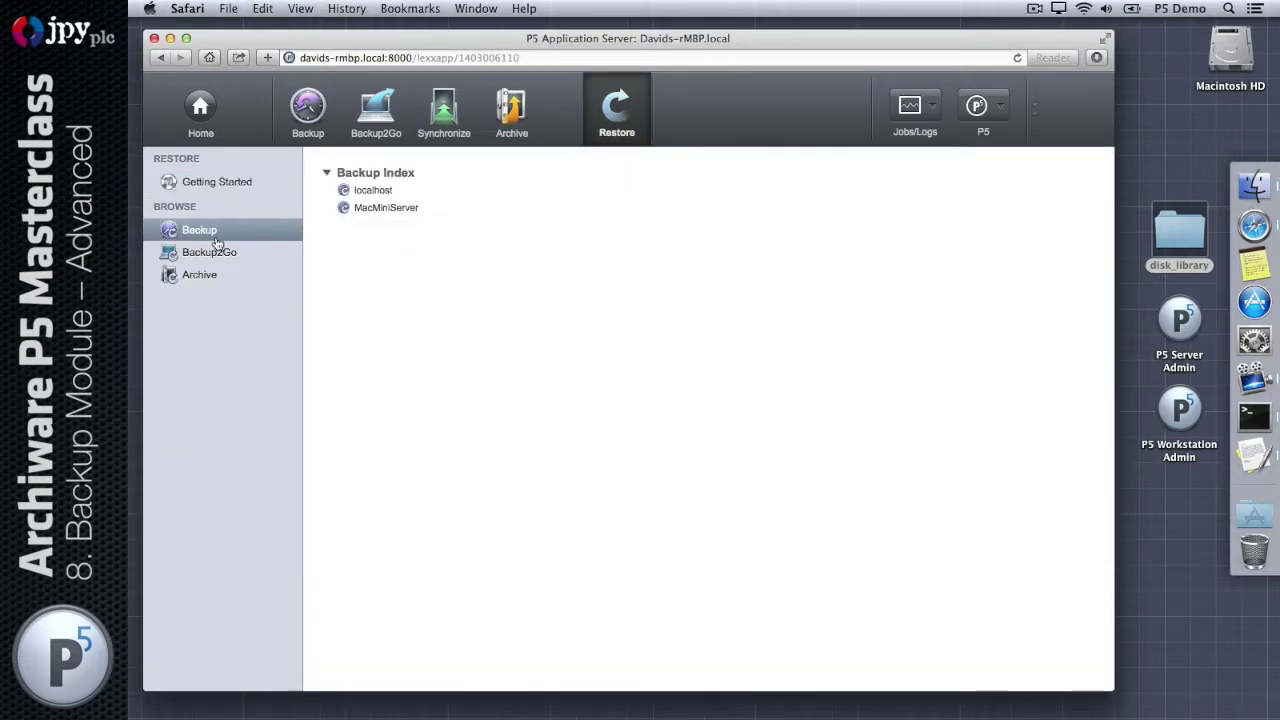
# Step: Browse the localhost and MacMiniServer backup indexes, end on localhost, and reopen disk_library
pyautogui.doubleClick(378, 192)
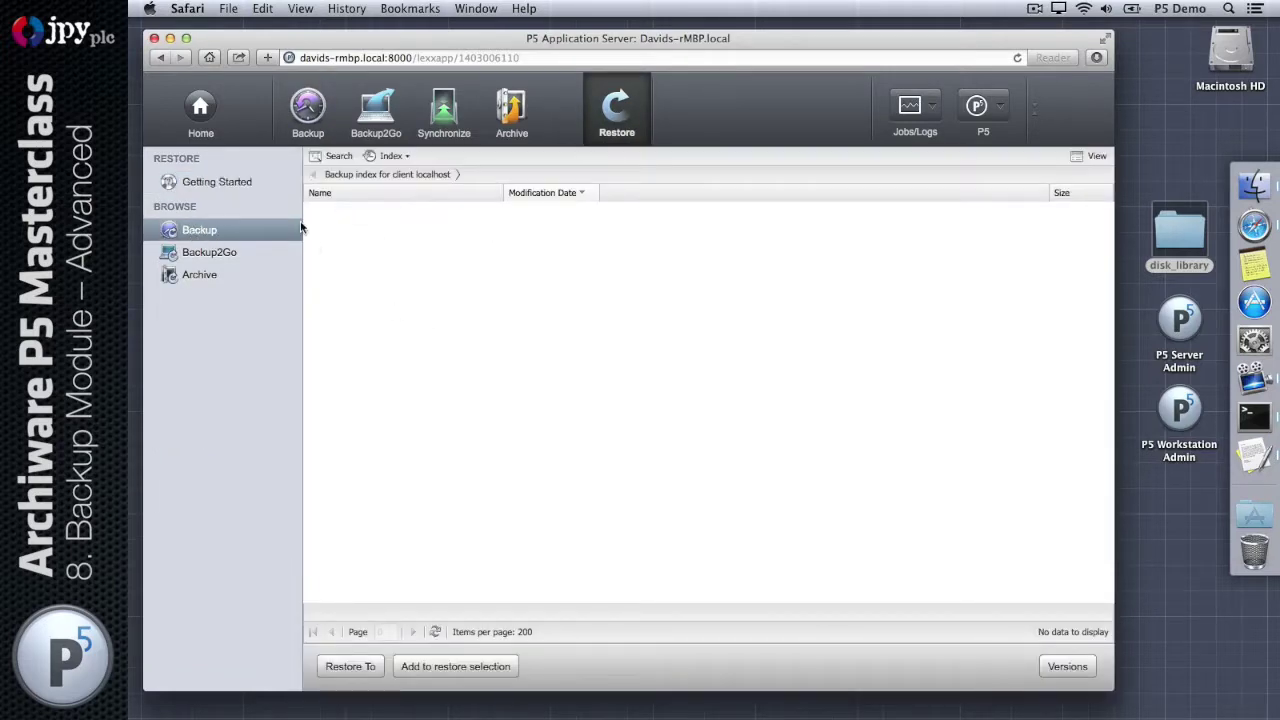
pyautogui.click(212, 232)
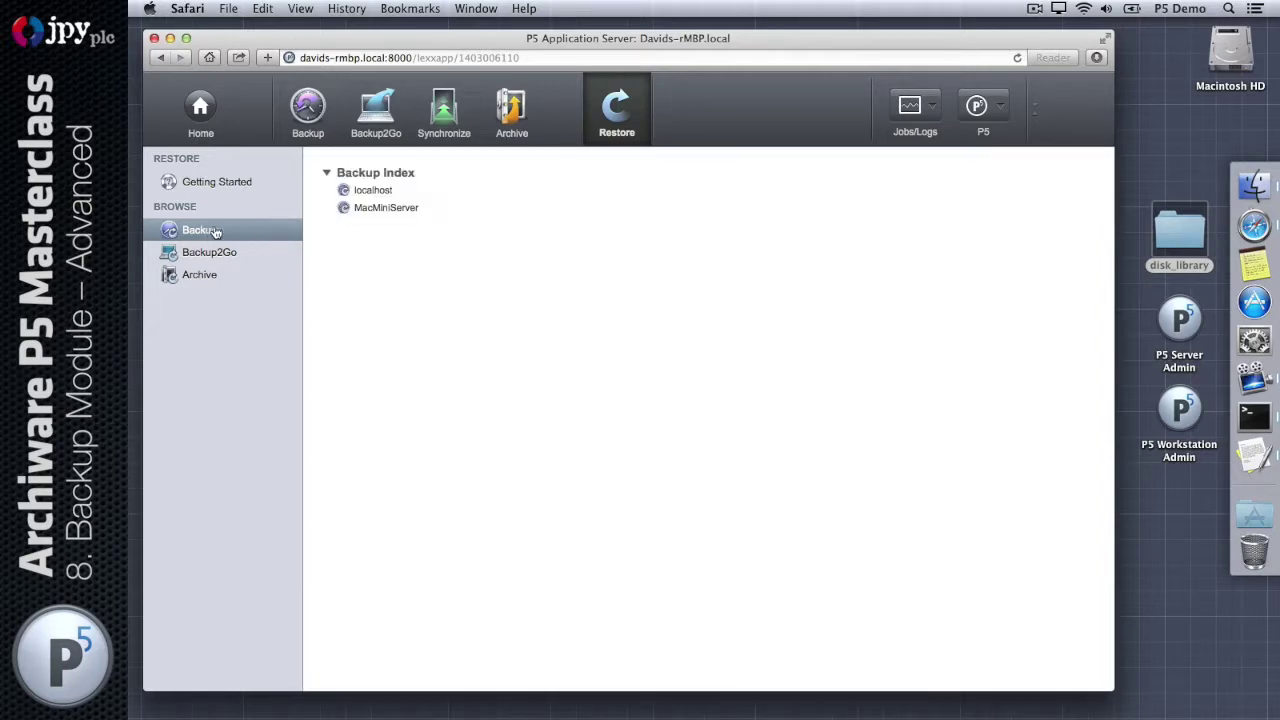
pyautogui.doubleClick(372, 208)
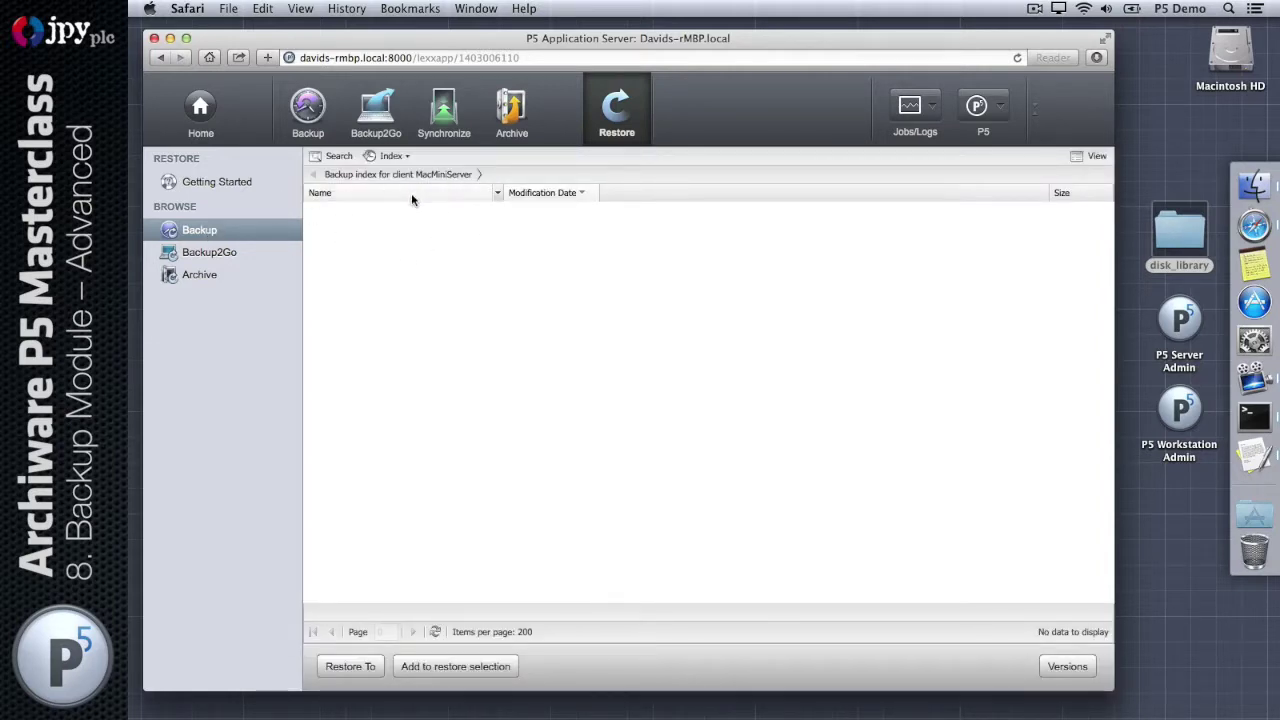
pyautogui.click(197, 232)
pyautogui.doubleClick(383, 189)
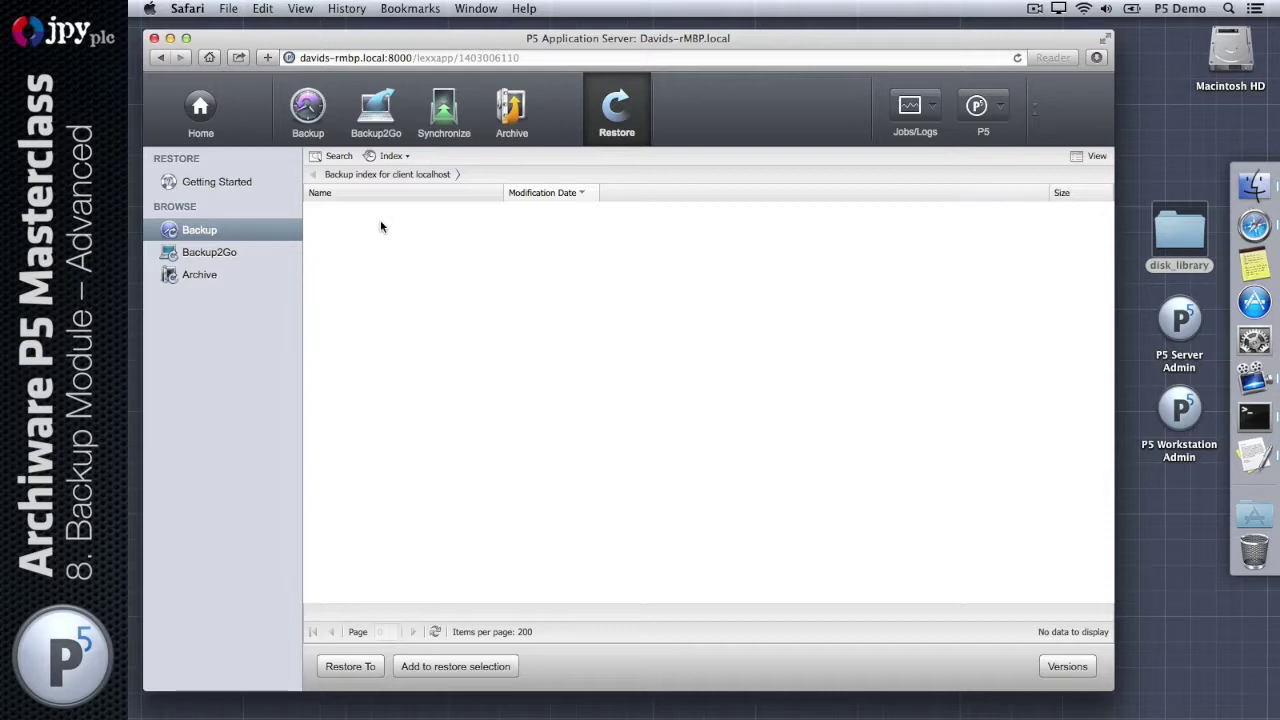
pyautogui.doubleClick(1180, 237)
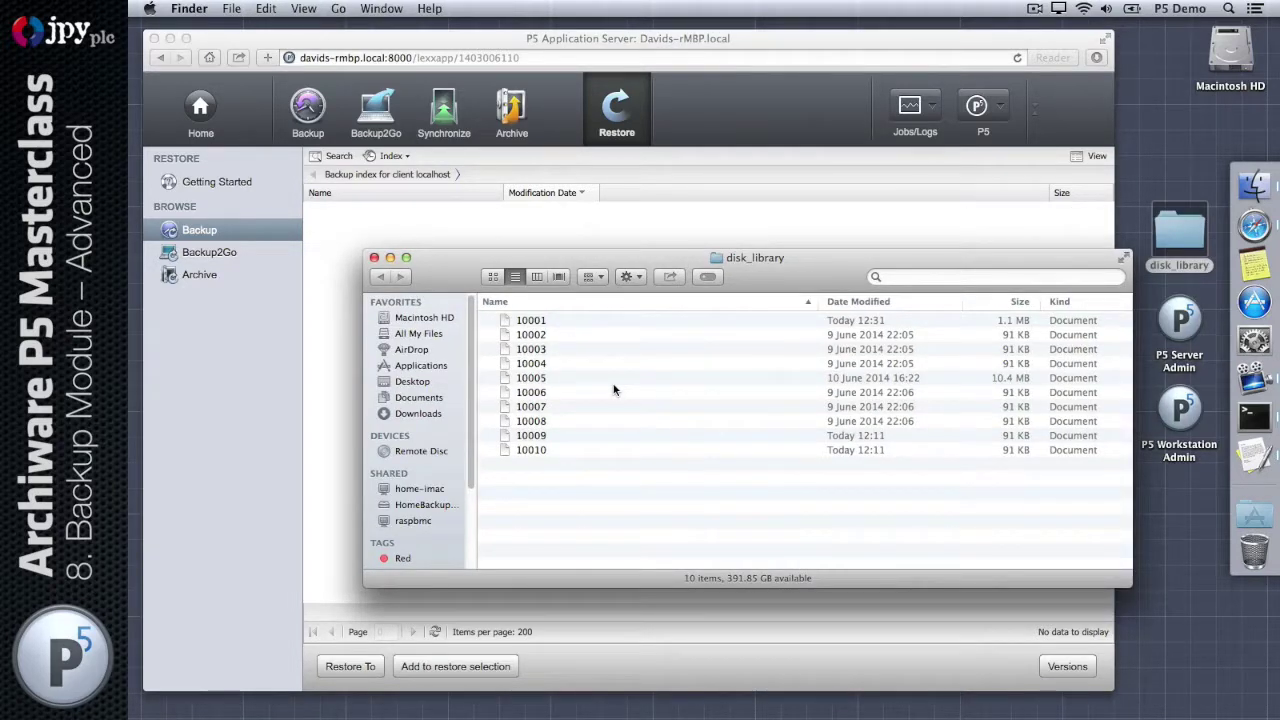
# Step: Compare volume files 10001–10004 in disk_library with P5's Backup Volumes list, then close the folder
pyautogui.click(580, 318)
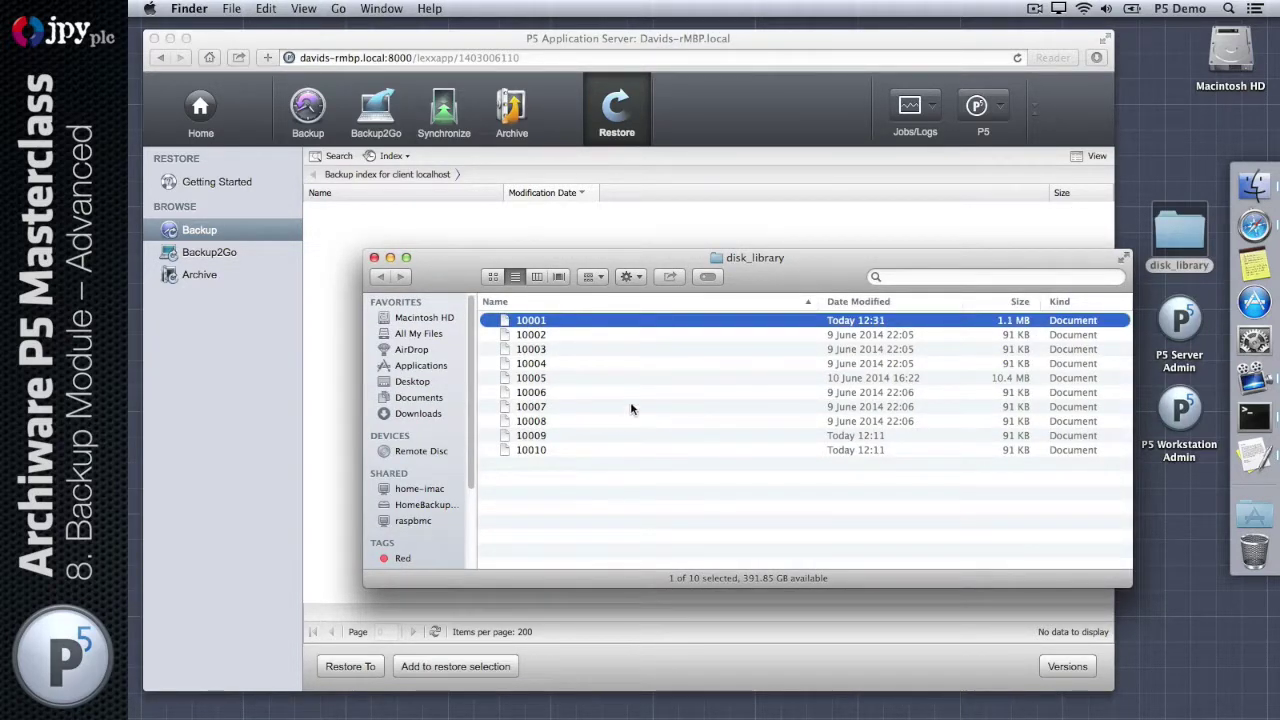
pyautogui.keyDown('shift'); pyautogui.click(634, 363); pyautogui.keyUp('shift')
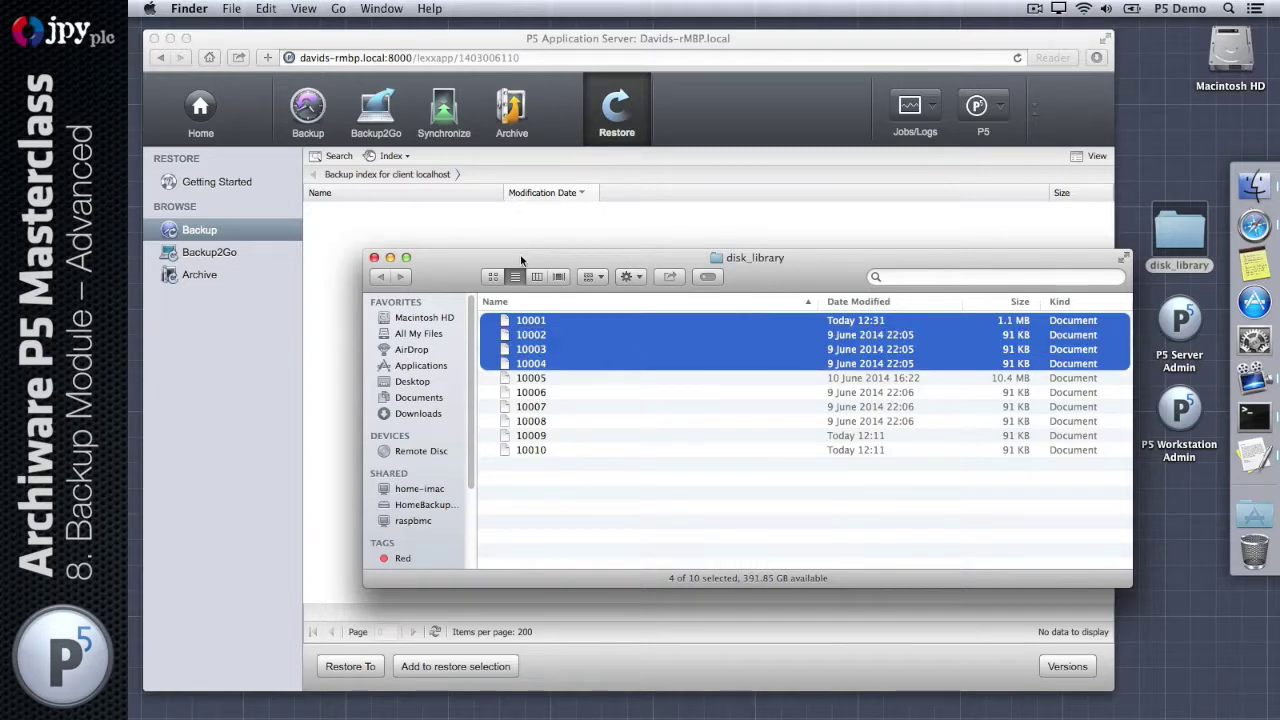
pyautogui.moveTo(520, 260); pyautogui.dragTo(775, 226)
pyautogui.click(302, 104)
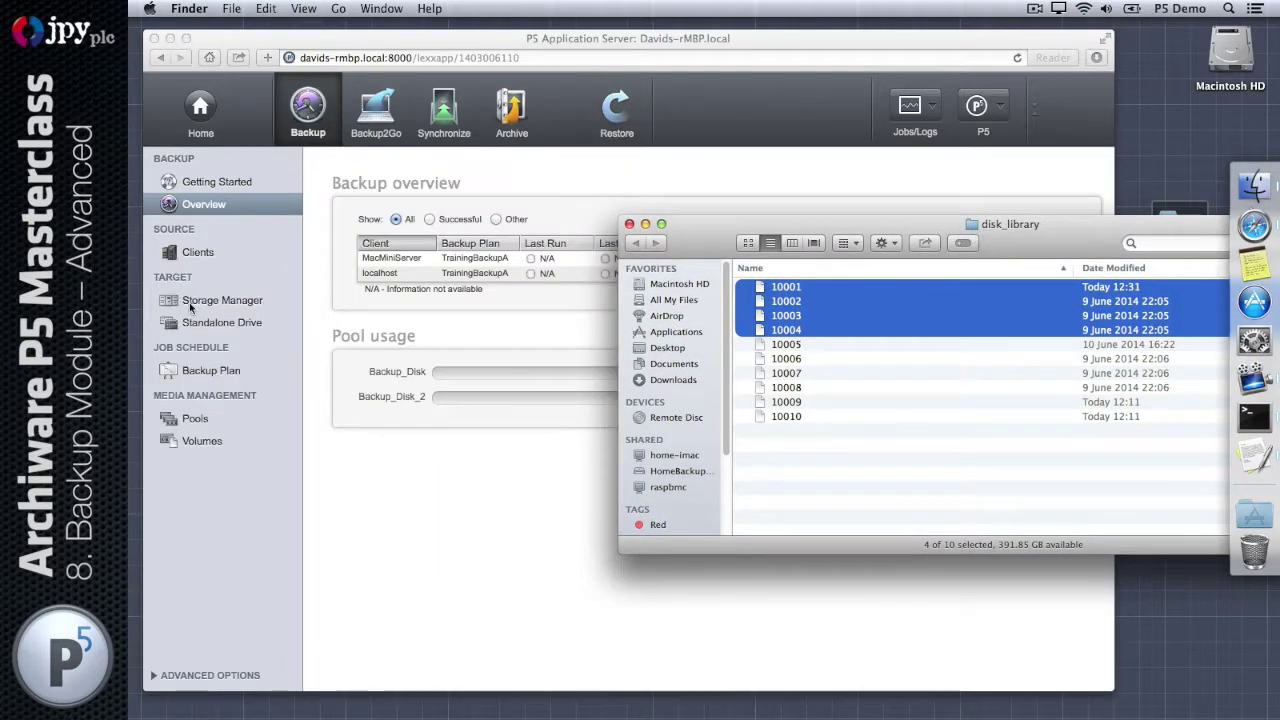
pyautogui.click(202, 441)
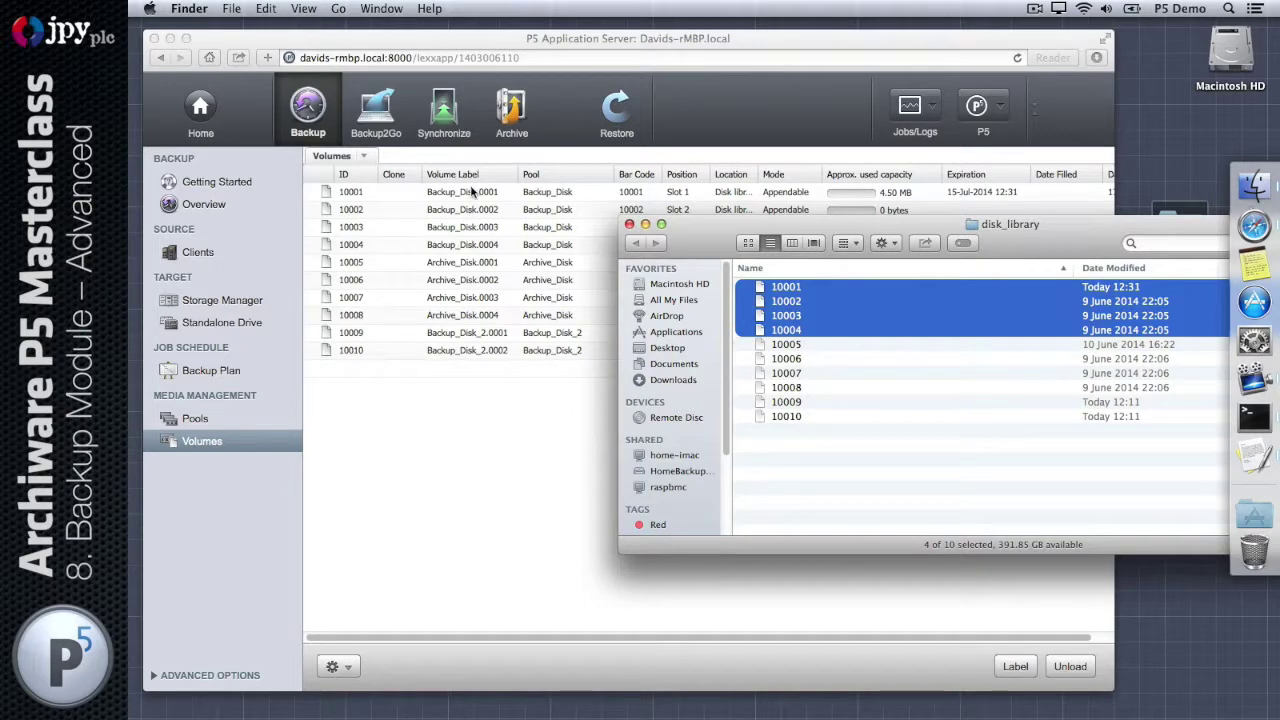
pyautogui.moveTo(756, 226); pyautogui.dragTo(508, 262)
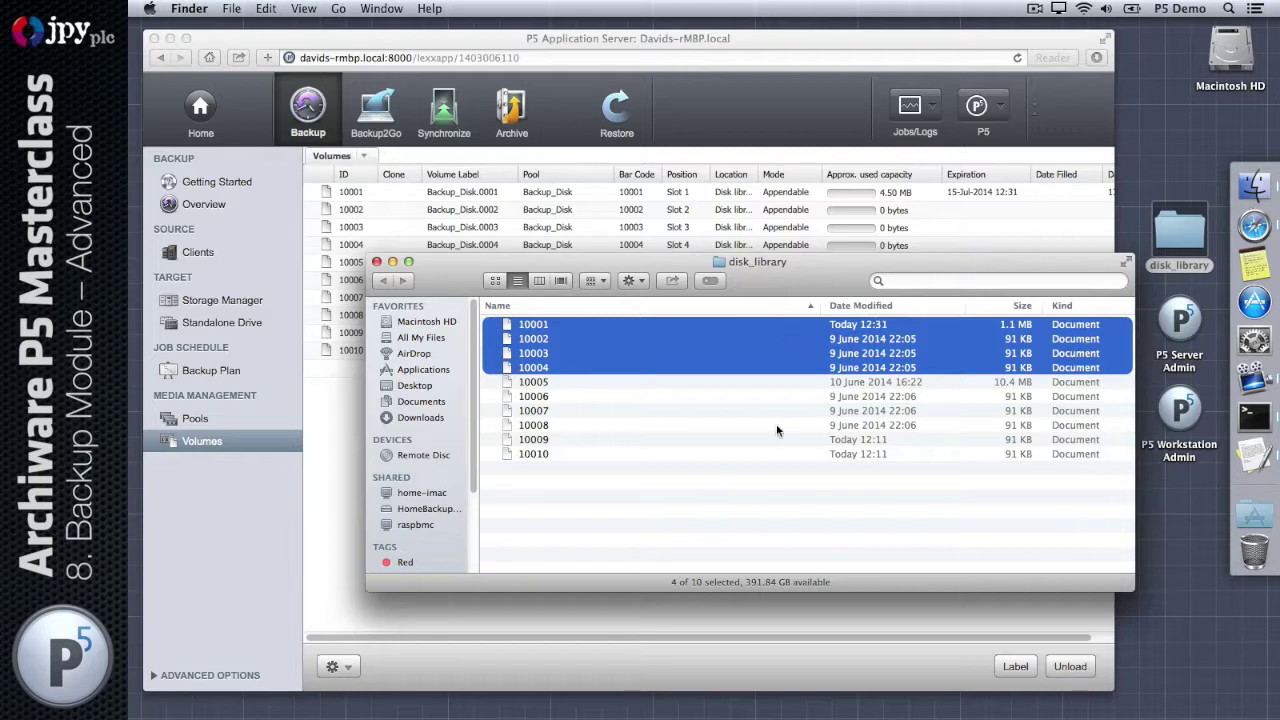
pyautogui.click(600, 324)
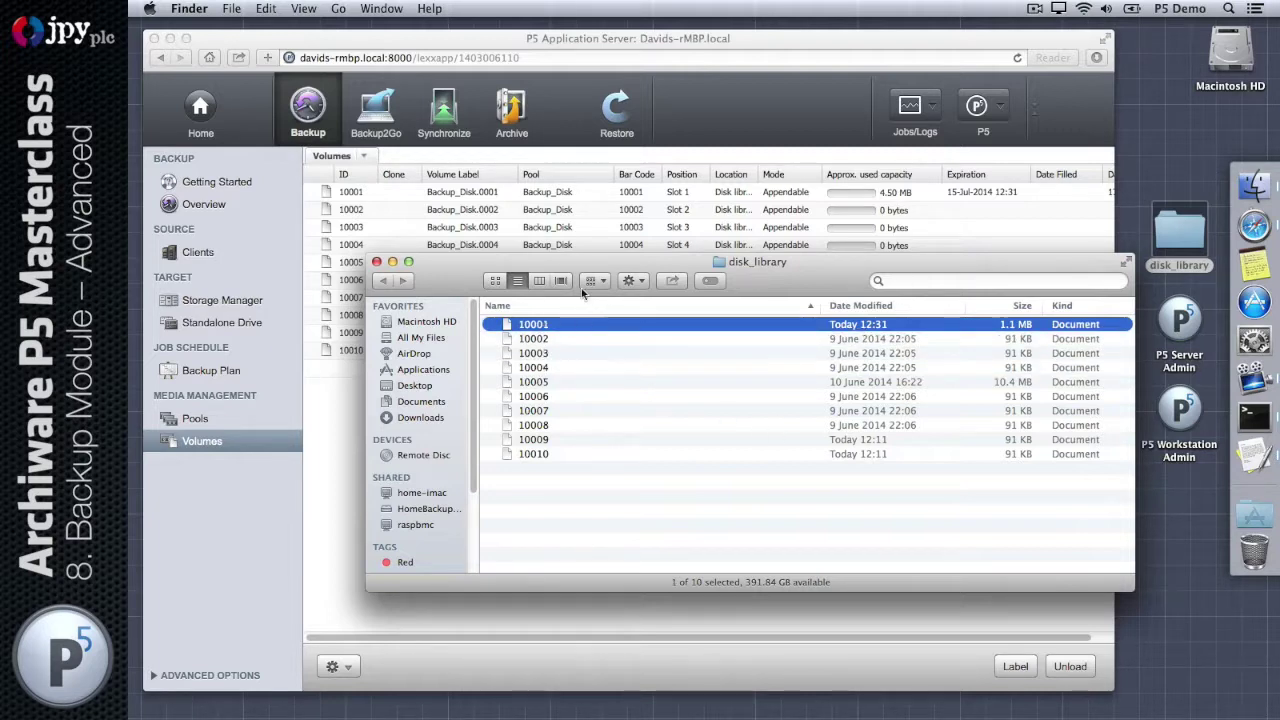
pyautogui.moveTo(454, 265); pyautogui.dragTo(476, 339)
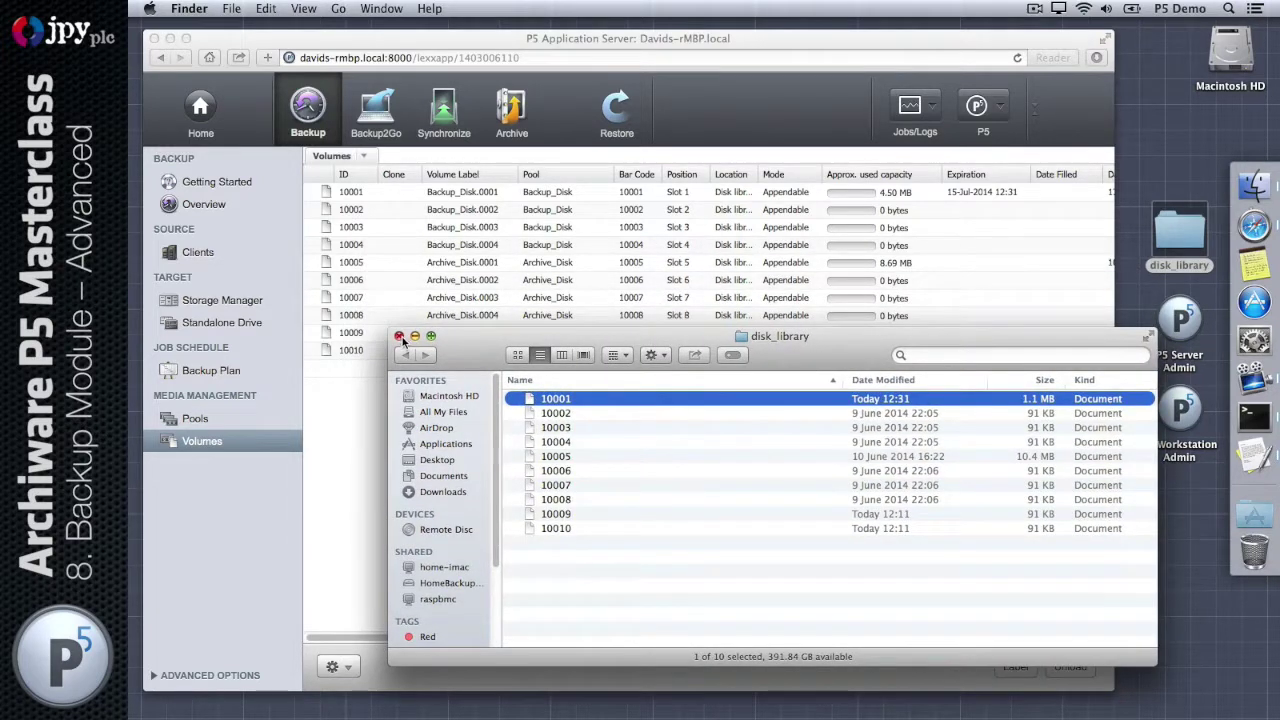
pyautogui.click(399, 336)
pyautogui.click(205, 481)
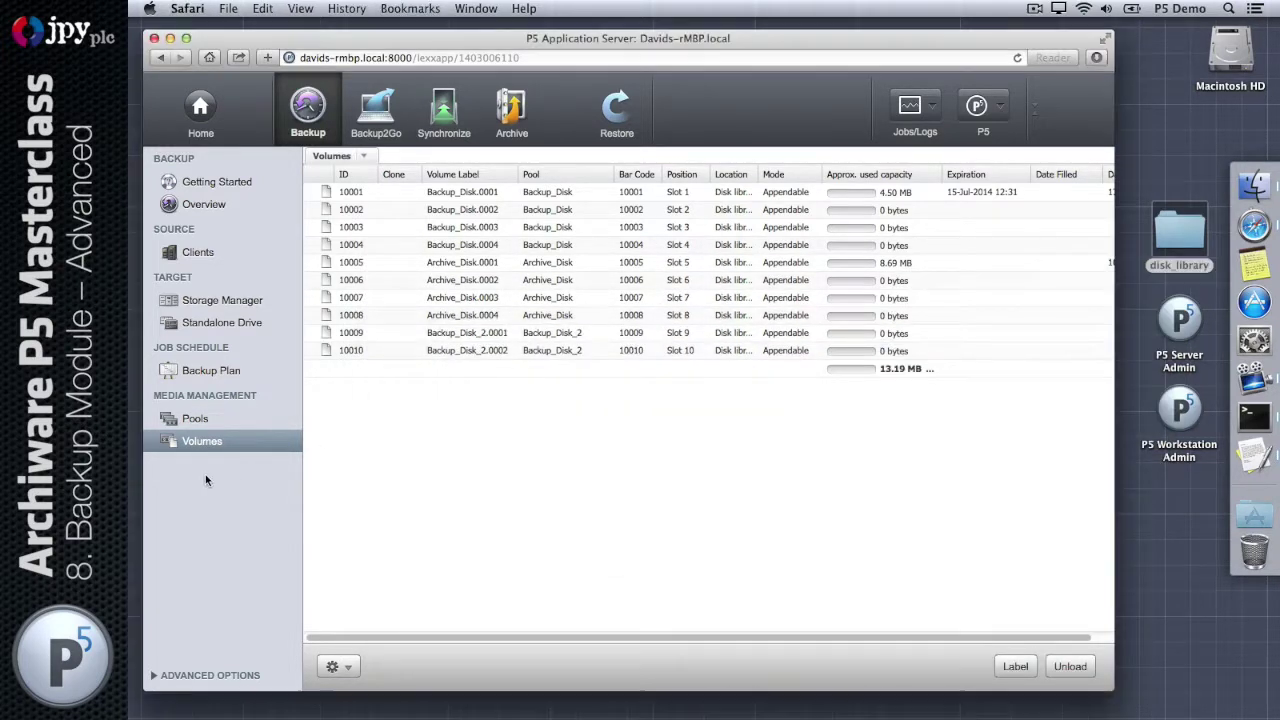
# Step: Open Manage Indexes under Advanced Options and select the bsx_MacMiniServer and bsx_localhost indexes
pyautogui.click(205, 677)
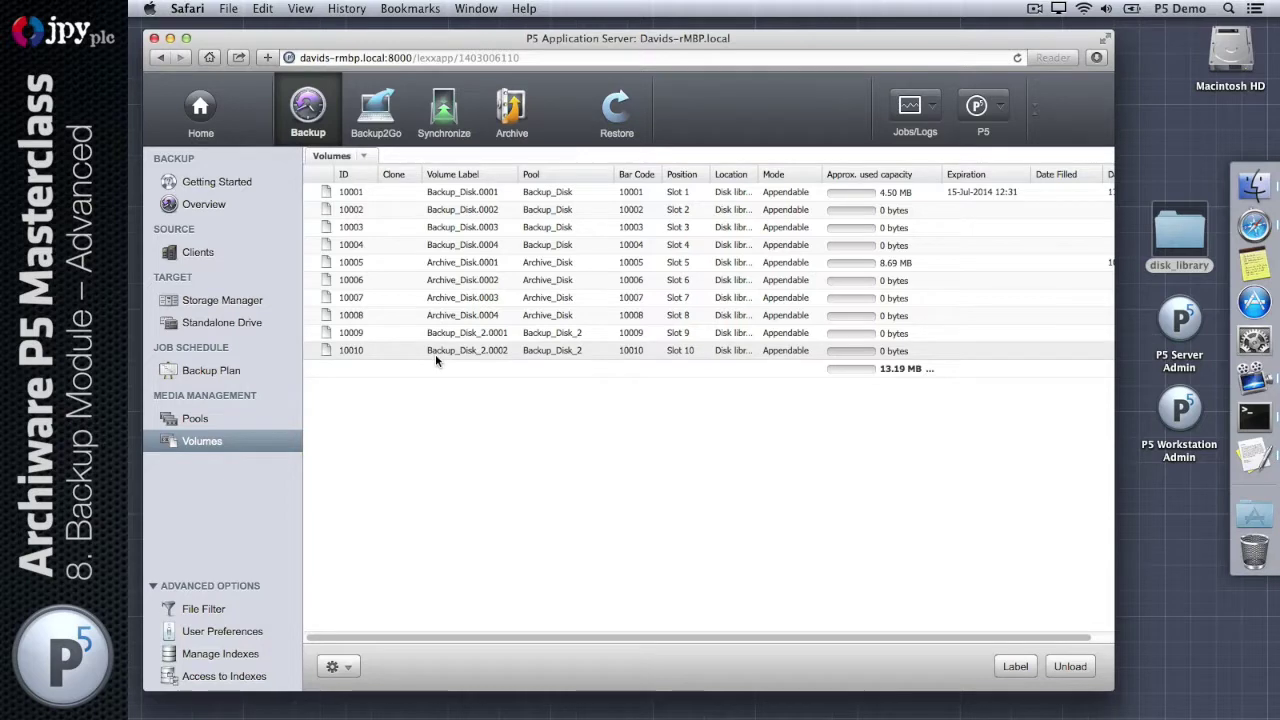
pyautogui.click(222, 655)
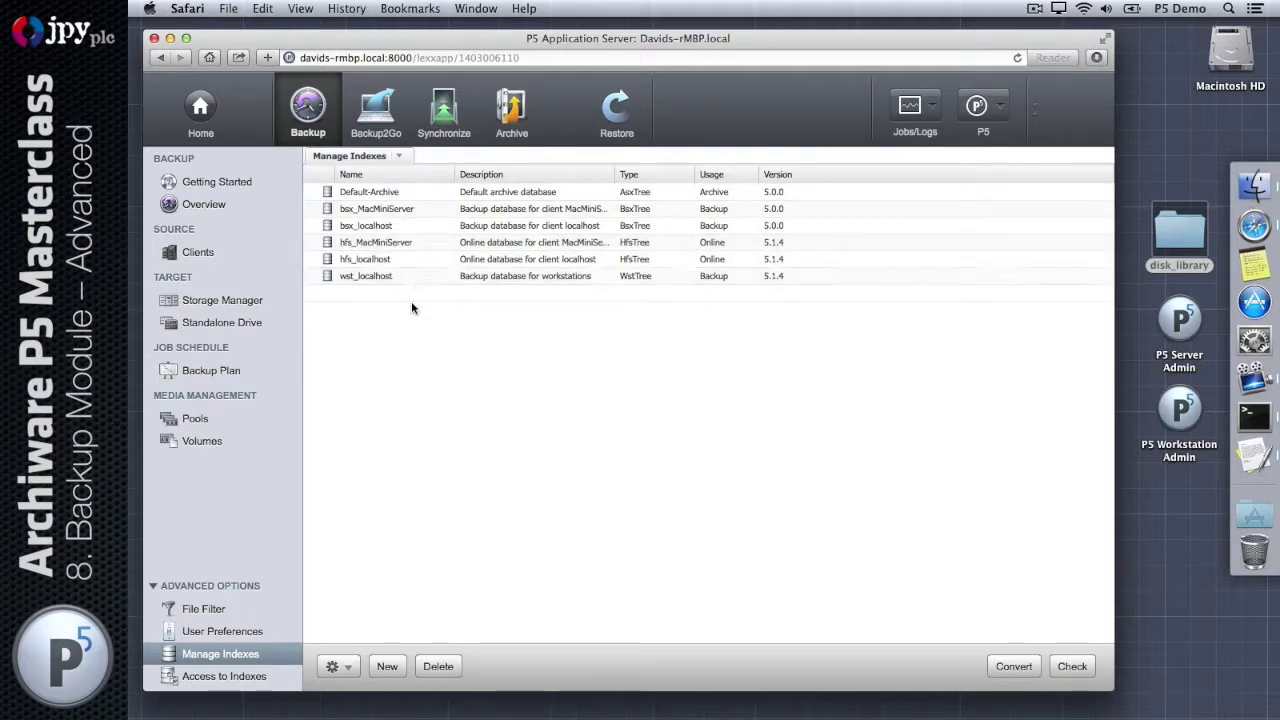
pyautogui.click(377, 213)
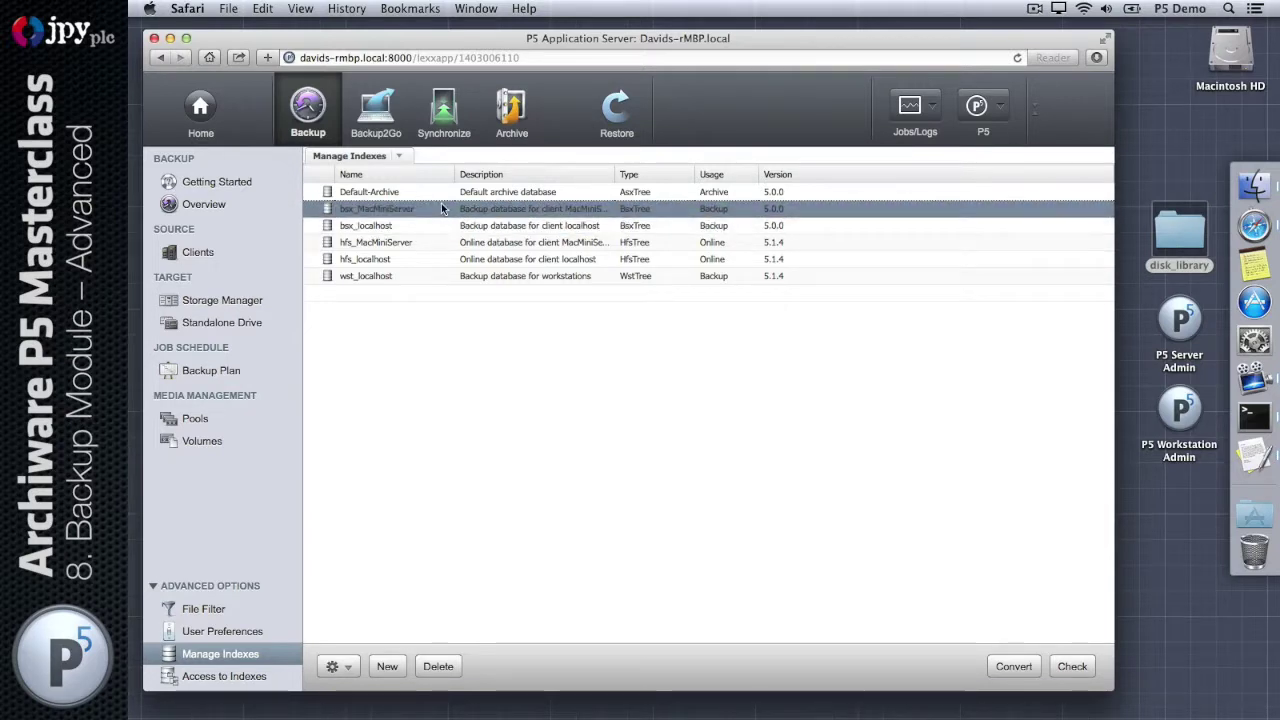
pyautogui.click(408, 225)
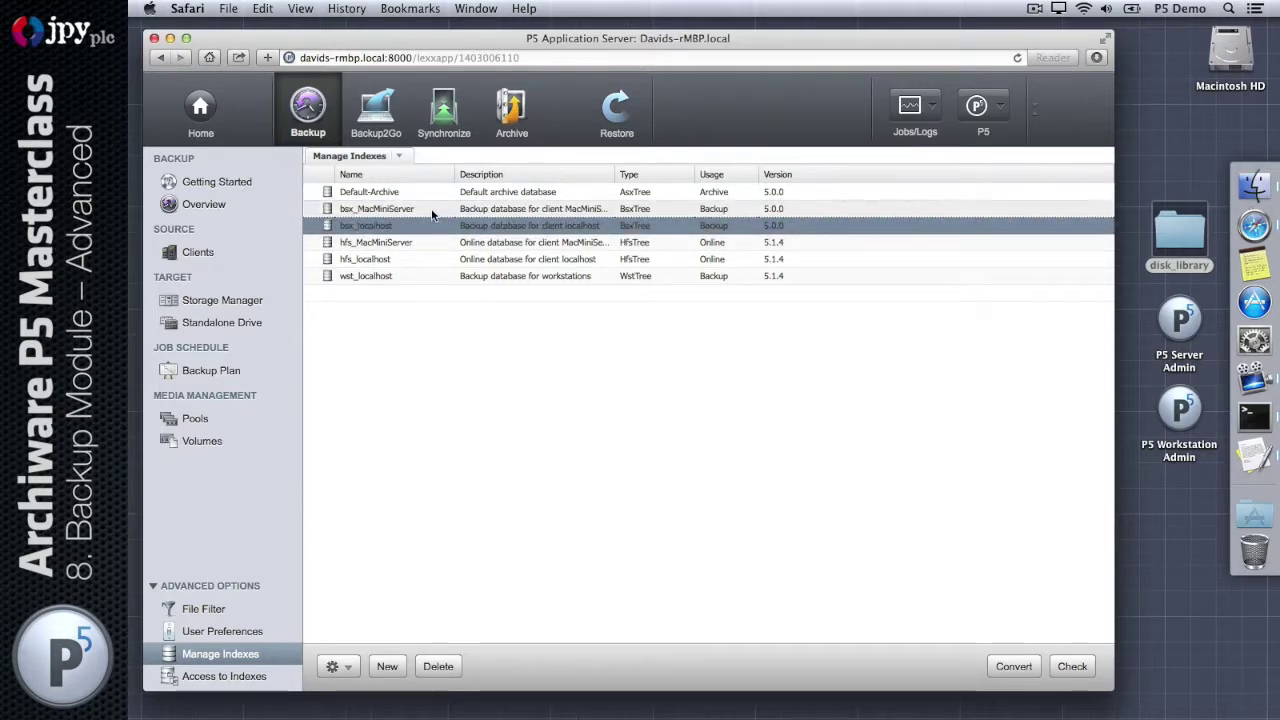
pyautogui.click(432, 210)
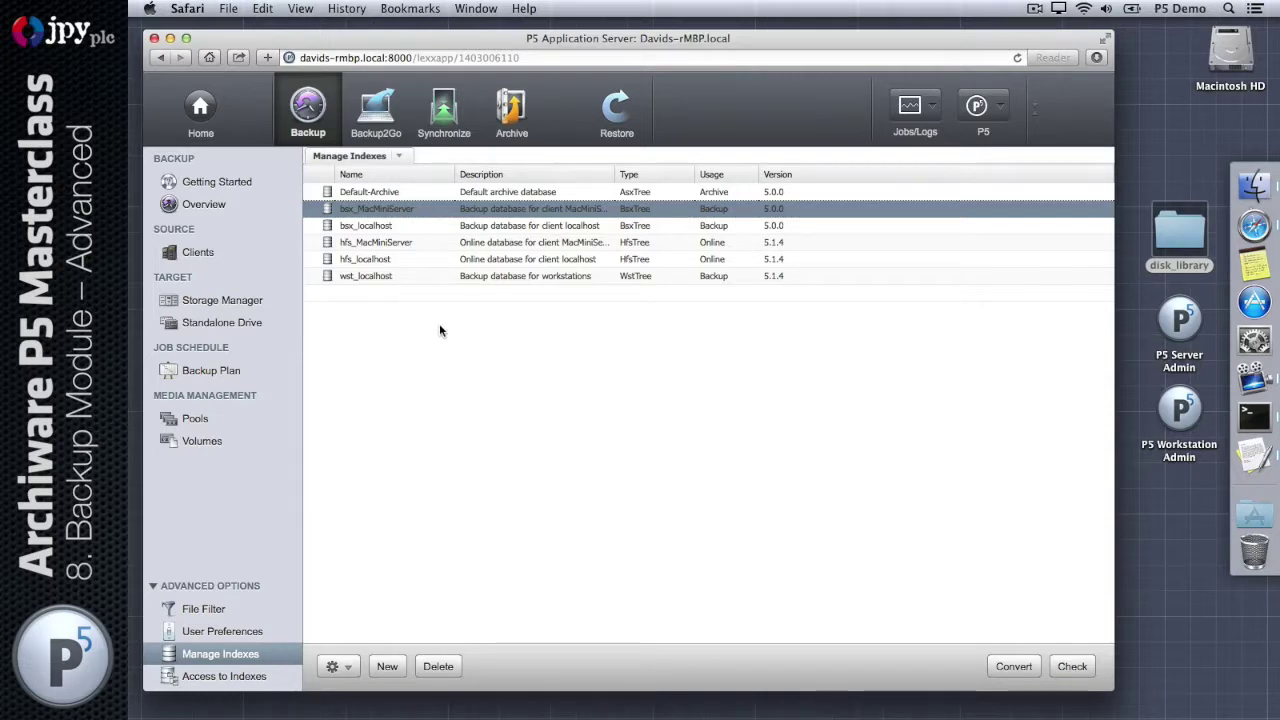
pyautogui.press('Down')
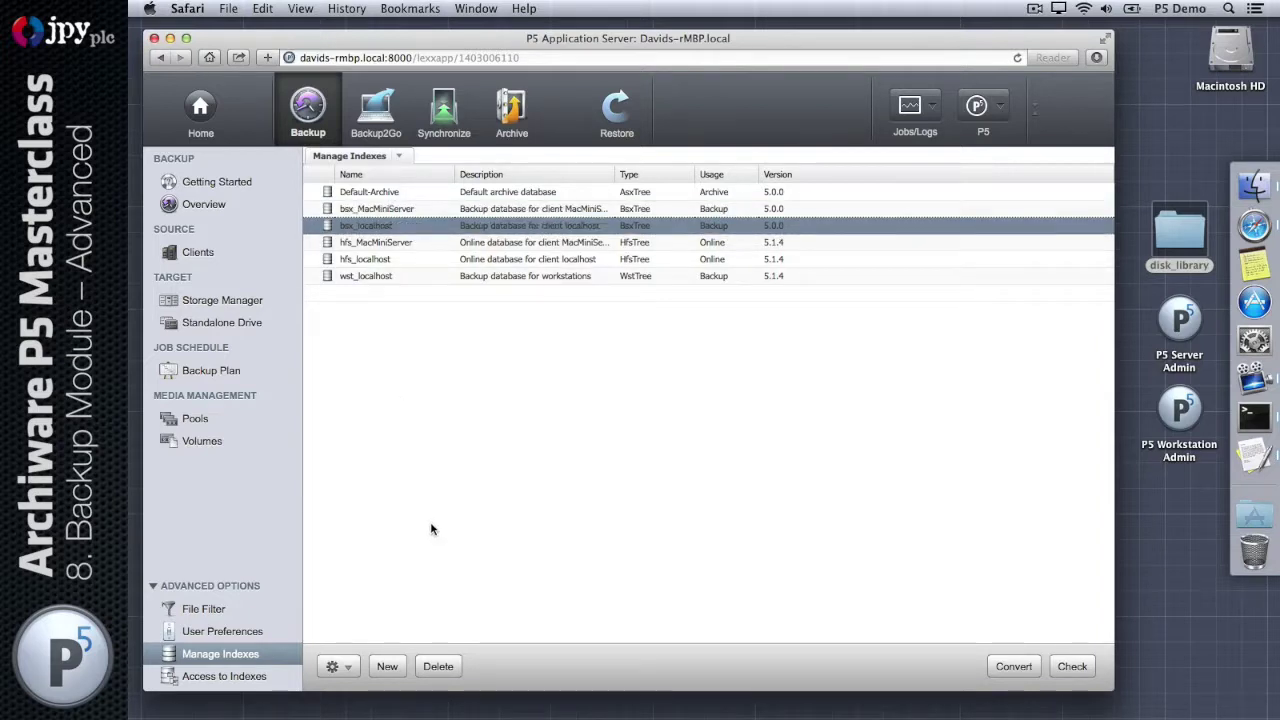
# Step: Check the bsx_localhost index and recover it from Backup_Disk.0001
pyautogui.click(1068, 670)
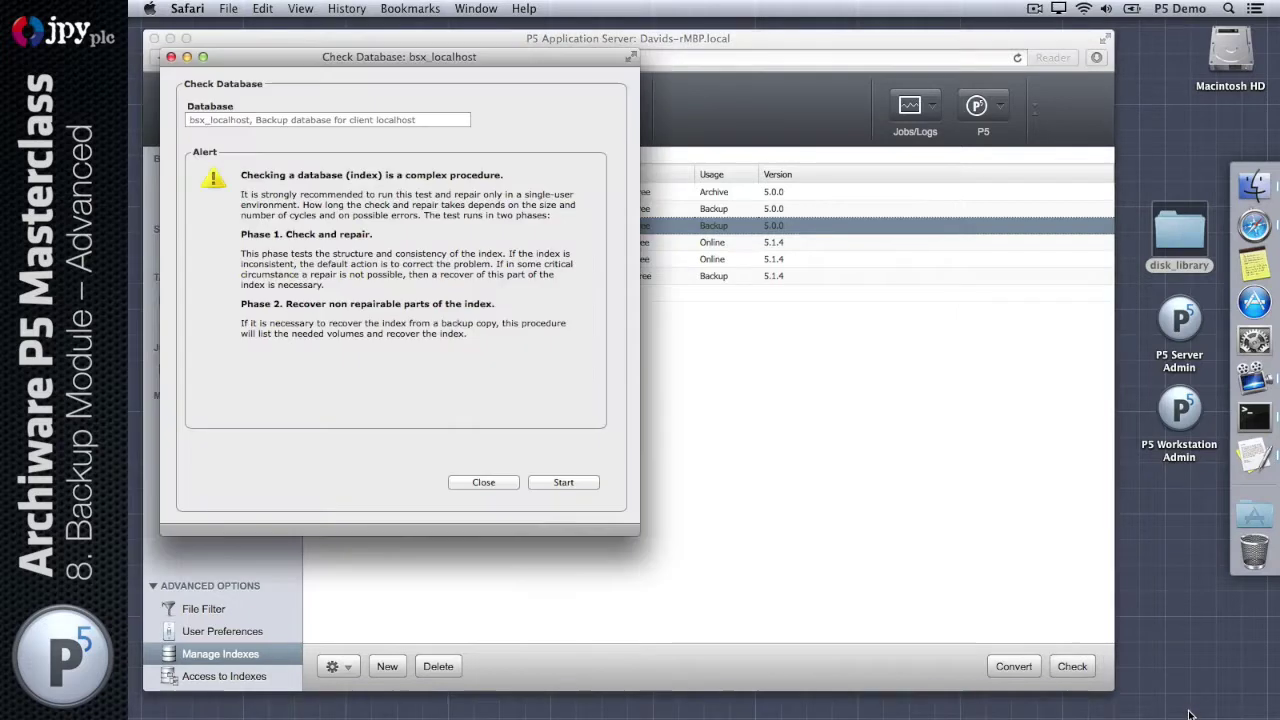
pyautogui.moveTo(363, 55); pyautogui.dragTo(776, 173)
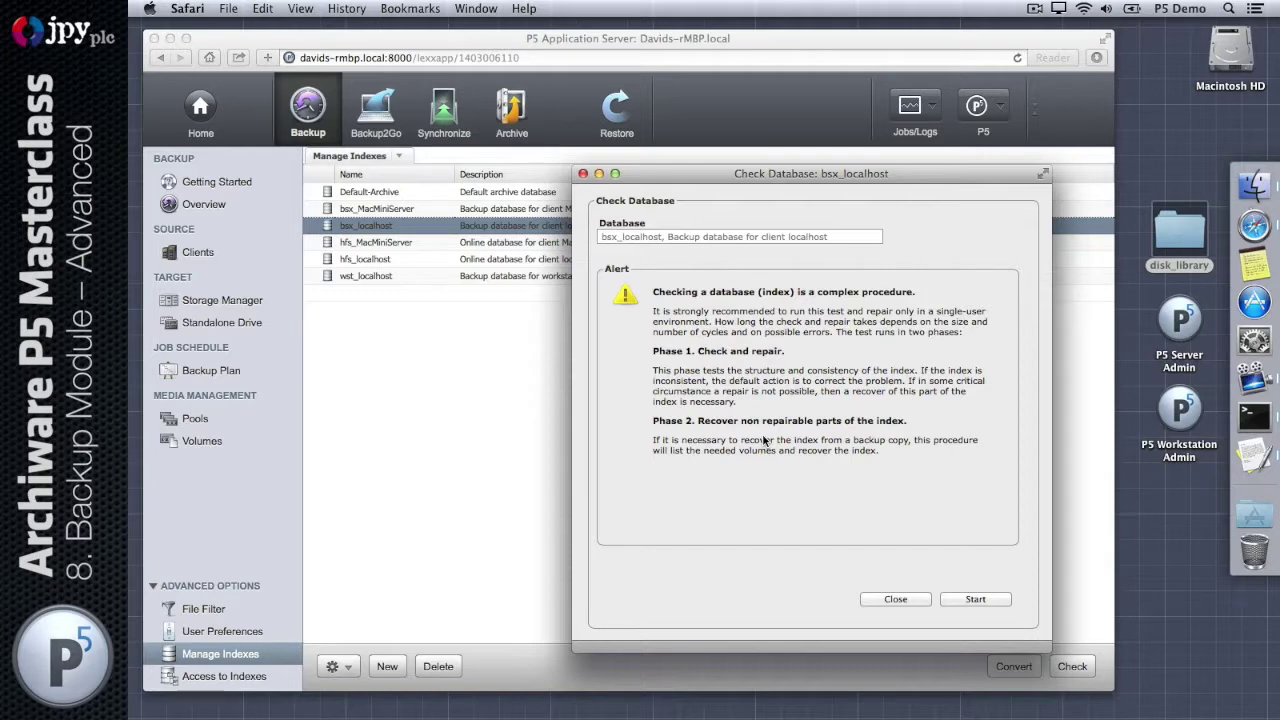
pyautogui.click(975, 599)
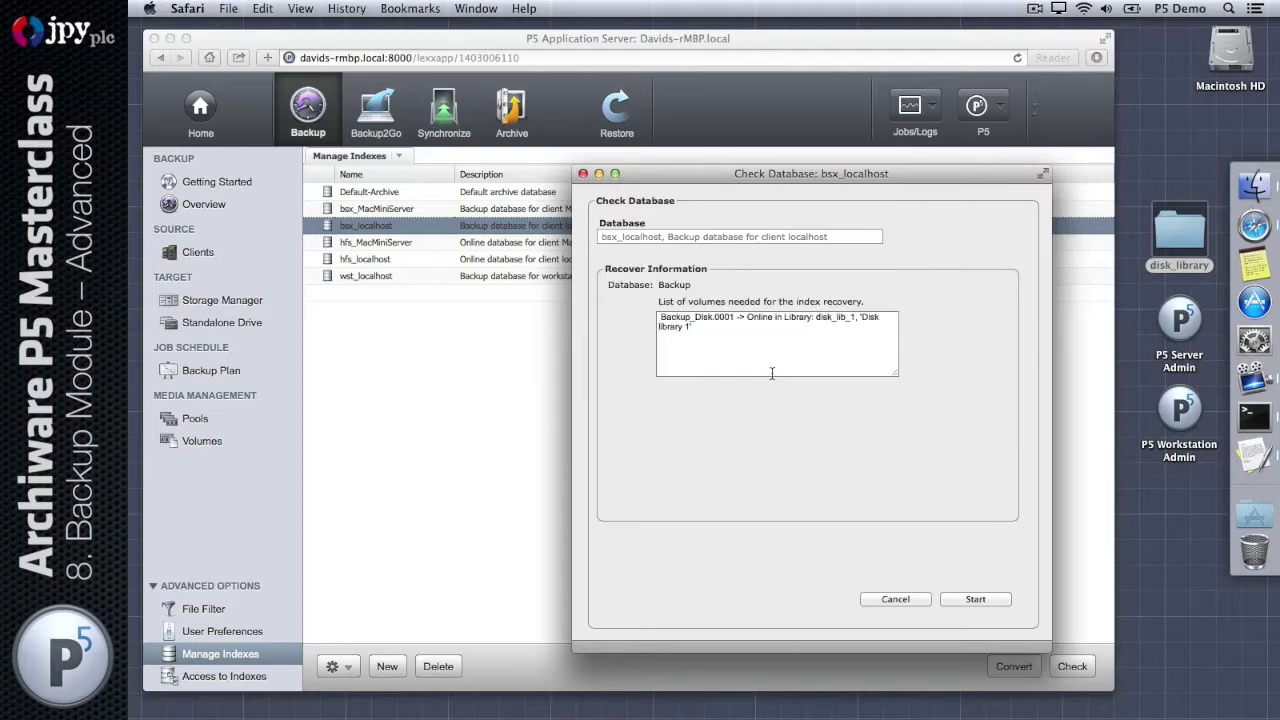
pyautogui.moveTo(896, 373); pyautogui.dragTo(991, 372)
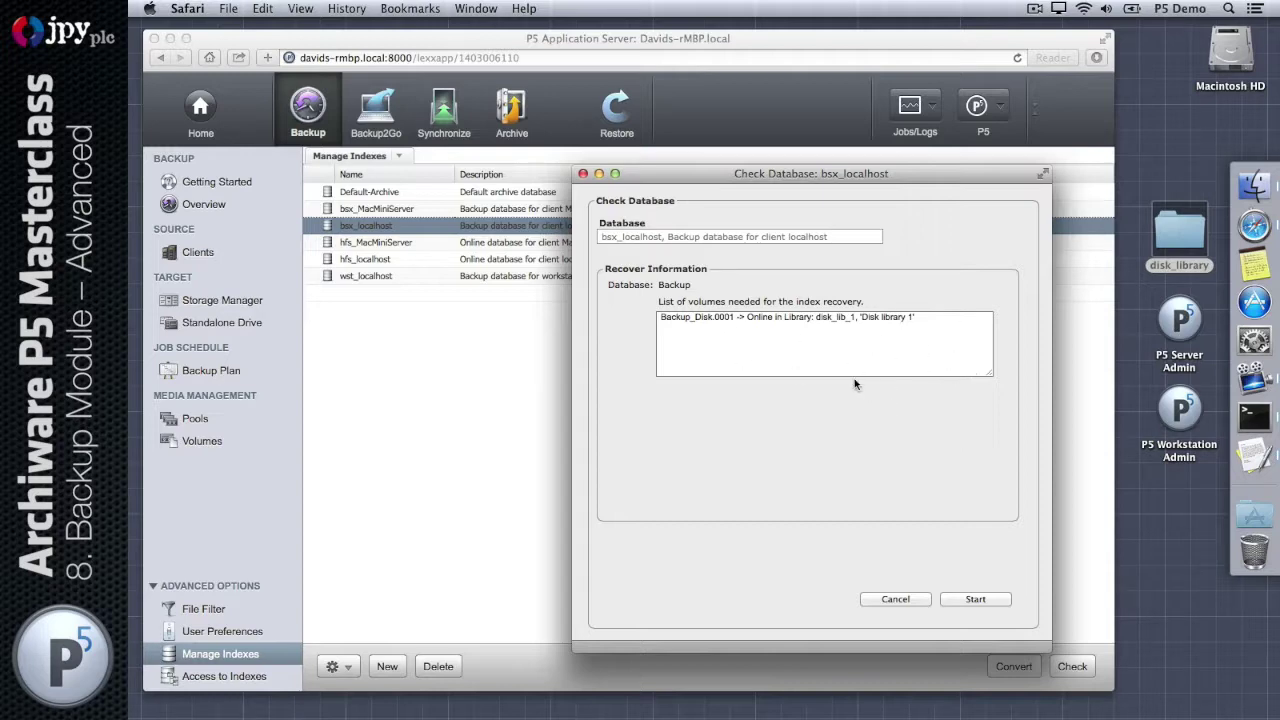
pyautogui.click(987, 603)
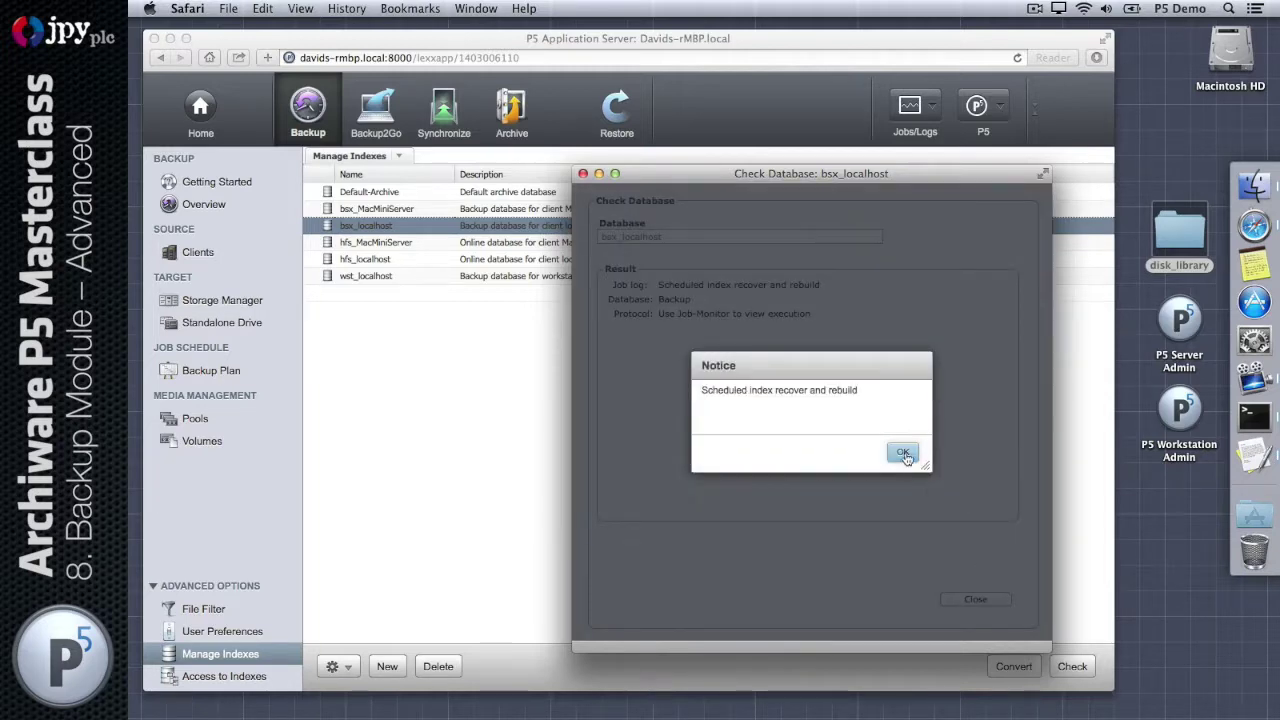
pyautogui.click(904, 455)
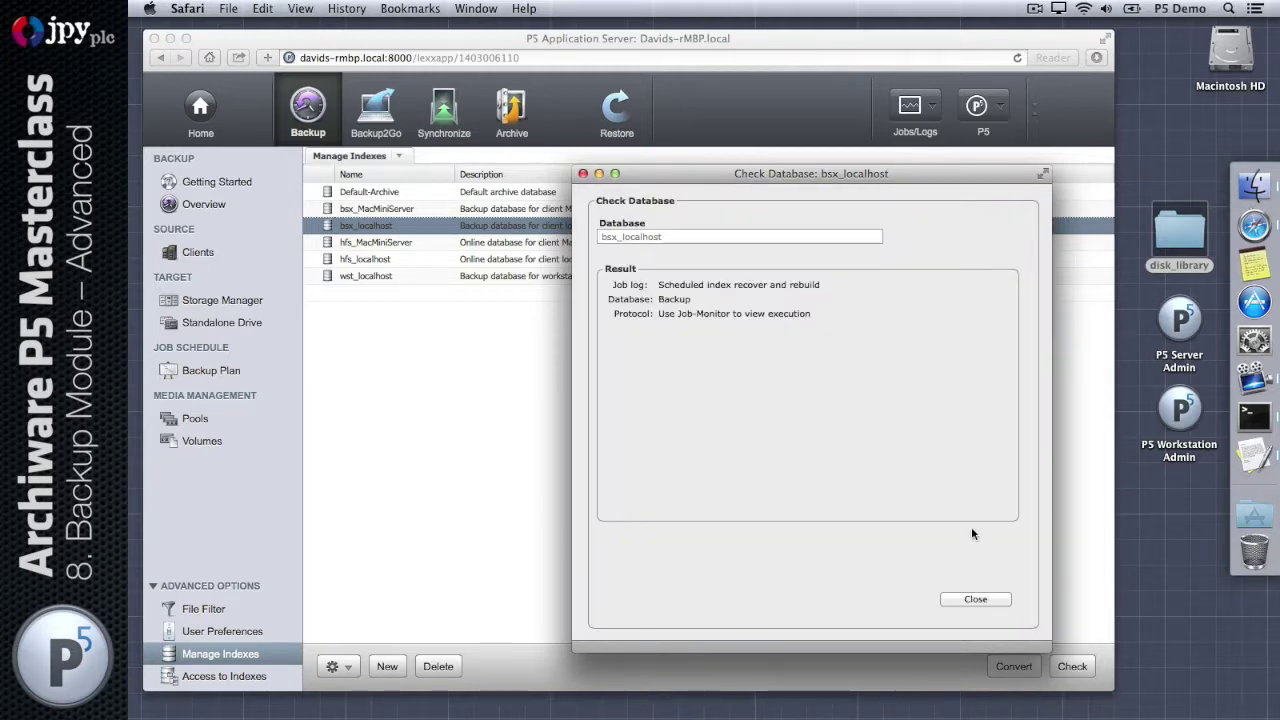
pyautogui.click(975, 599)
# Step: Confirm in the Job Monitor that the localhost index recovery job finished
pyautogui.click(918, 107)
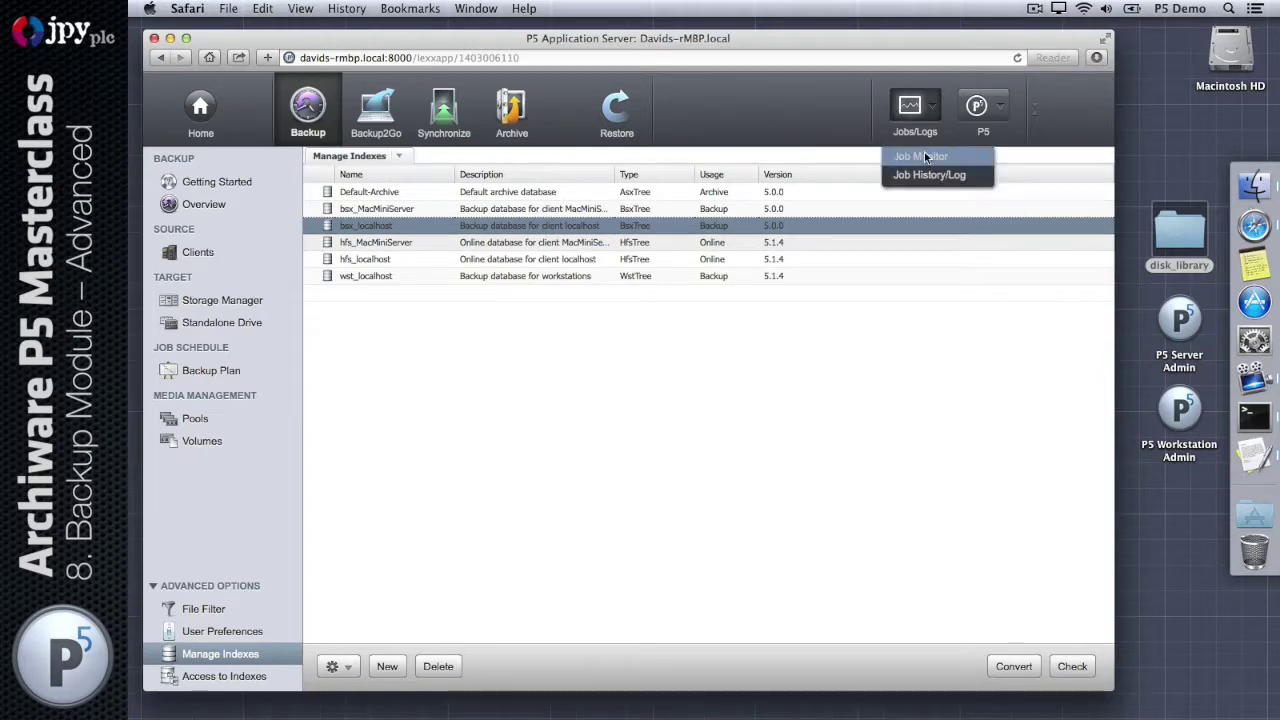
pyautogui.click(924, 156)
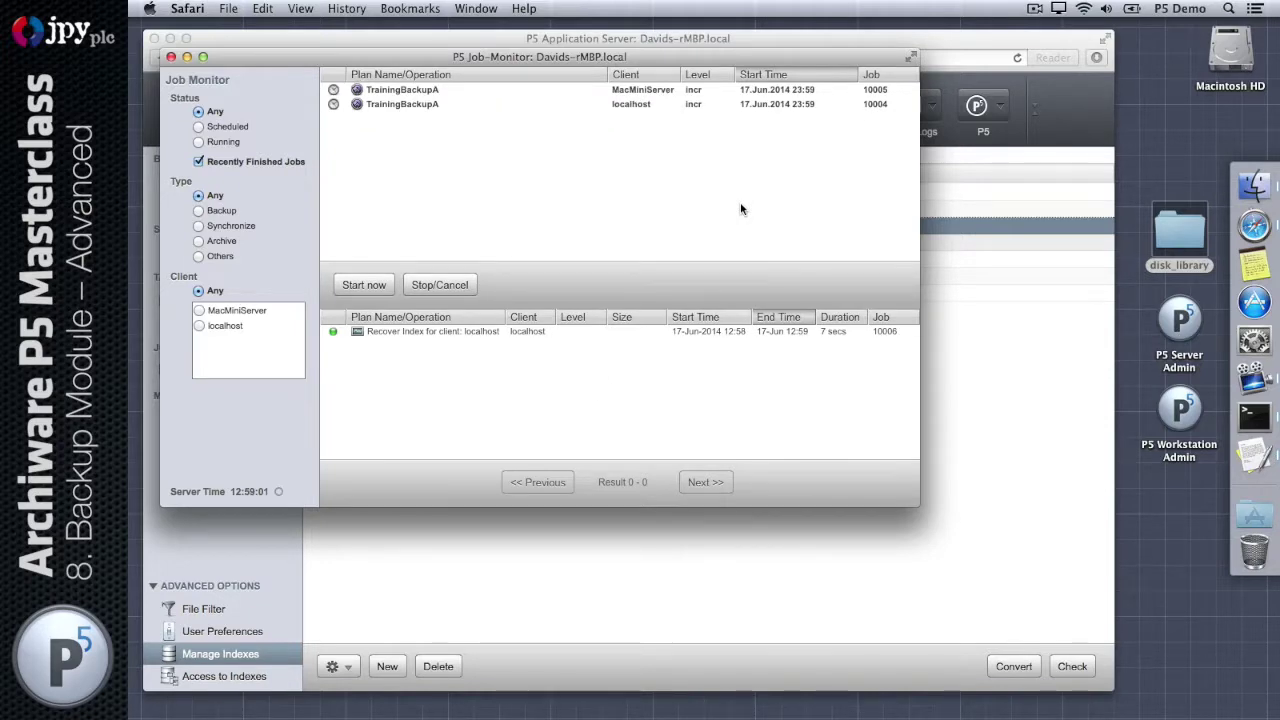
pyautogui.click(171, 58)
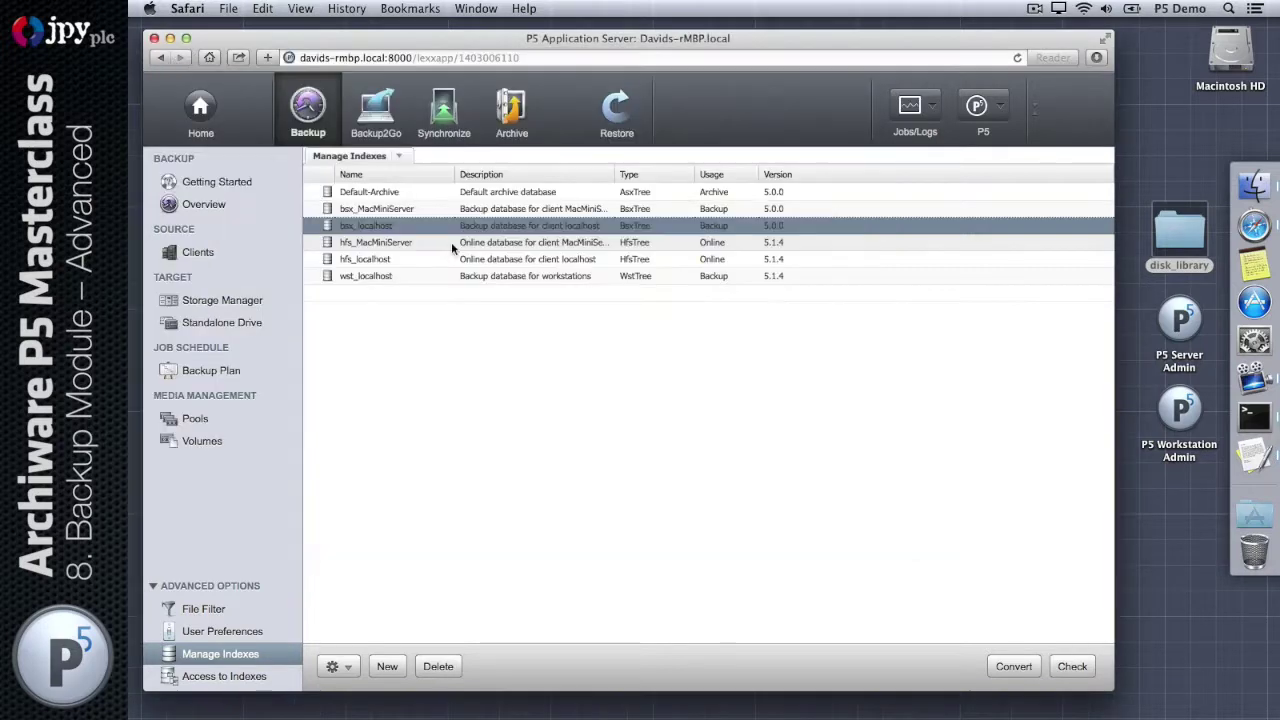
# Step: Check and recover the bsx_MacMiniServer index, then view its finished job in the Job Monitor
pyautogui.click(397, 243)
pyautogui.click(397, 209)
pyautogui.click(1074, 666)
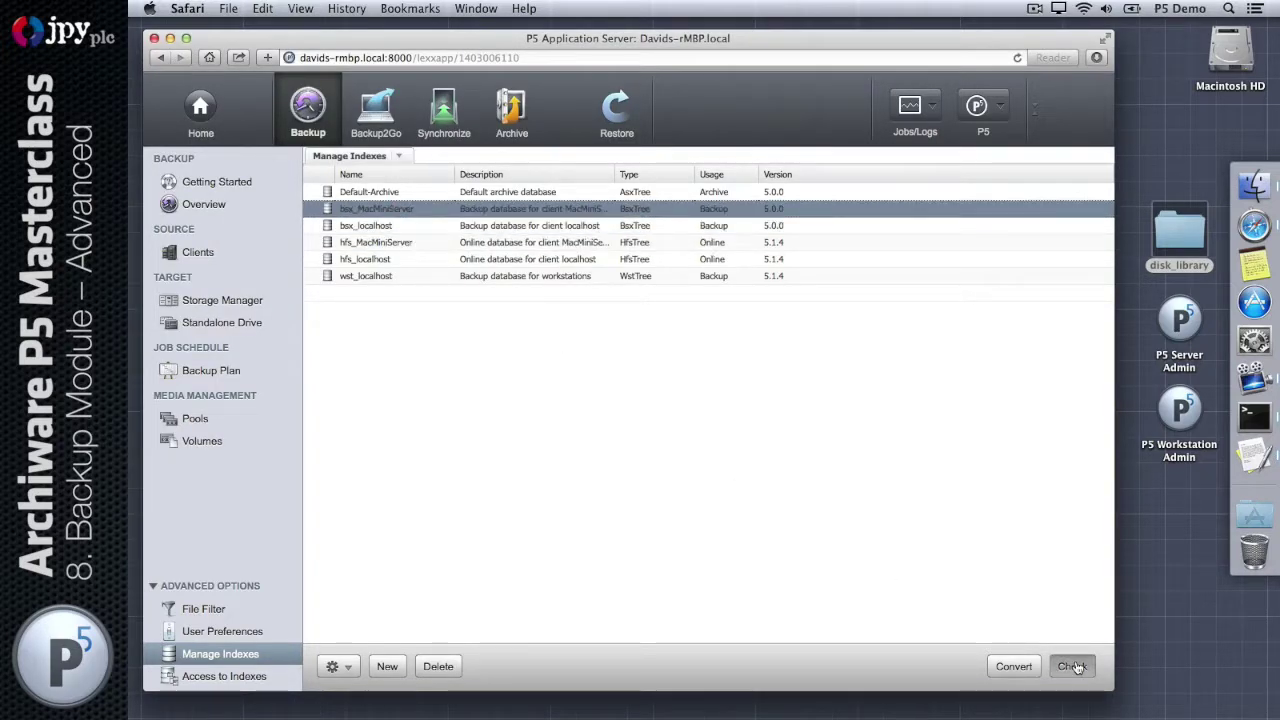
pyautogui.click(577, 488)
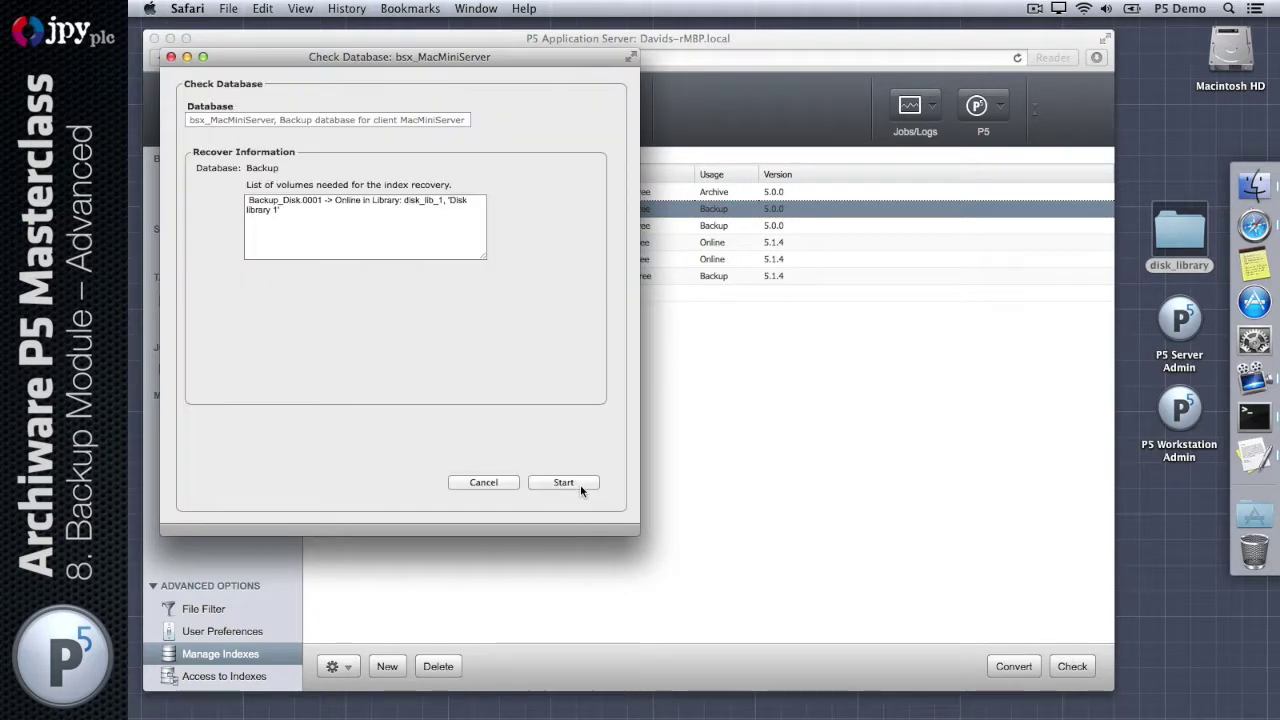
pyautogui.moveTo(485, 252); pyautogui.dragTo(538, 257)
pyautogui.click(563, 483)
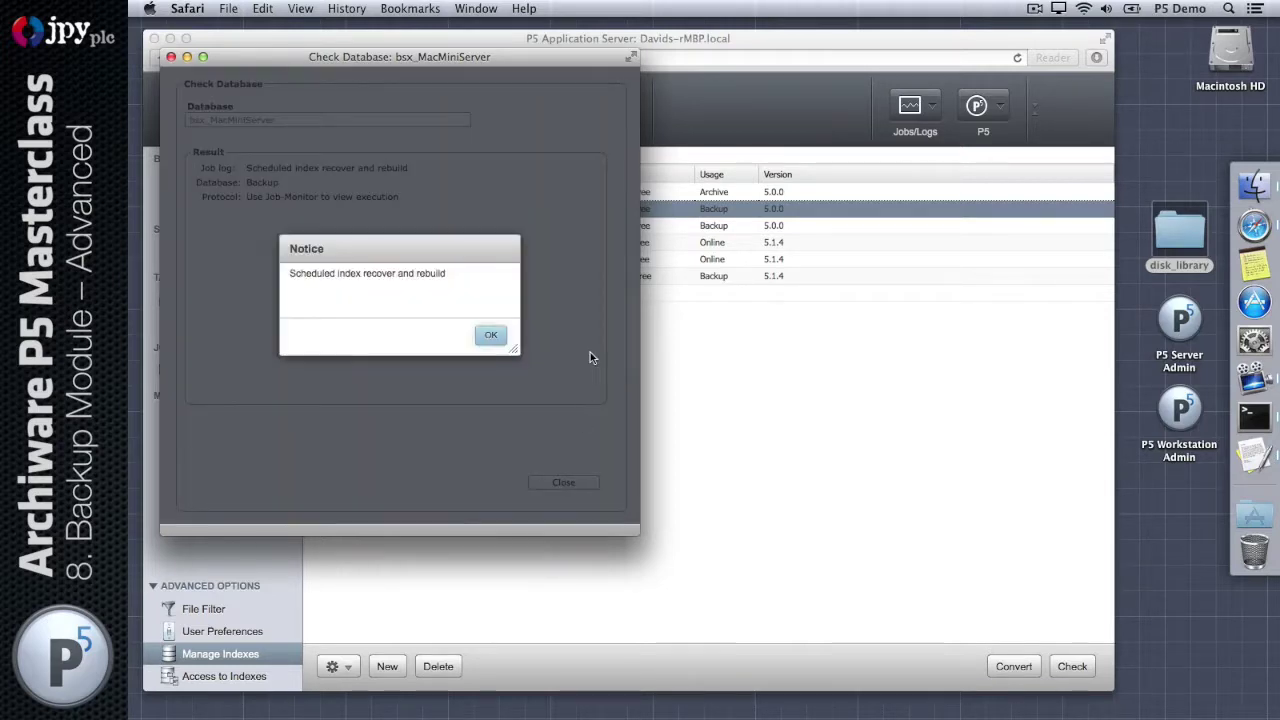
pyautogui.click(495, 338)
pyautogui.click(563, 482)
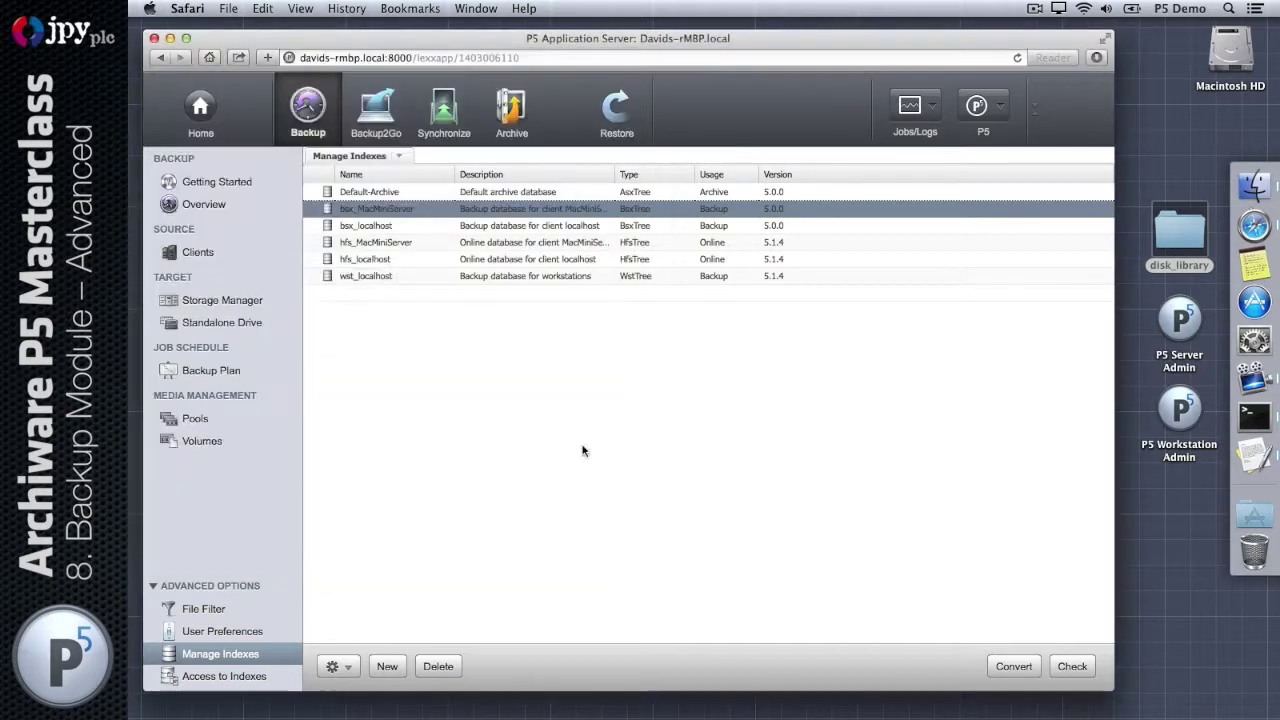
pyautogui.click(916, 106)
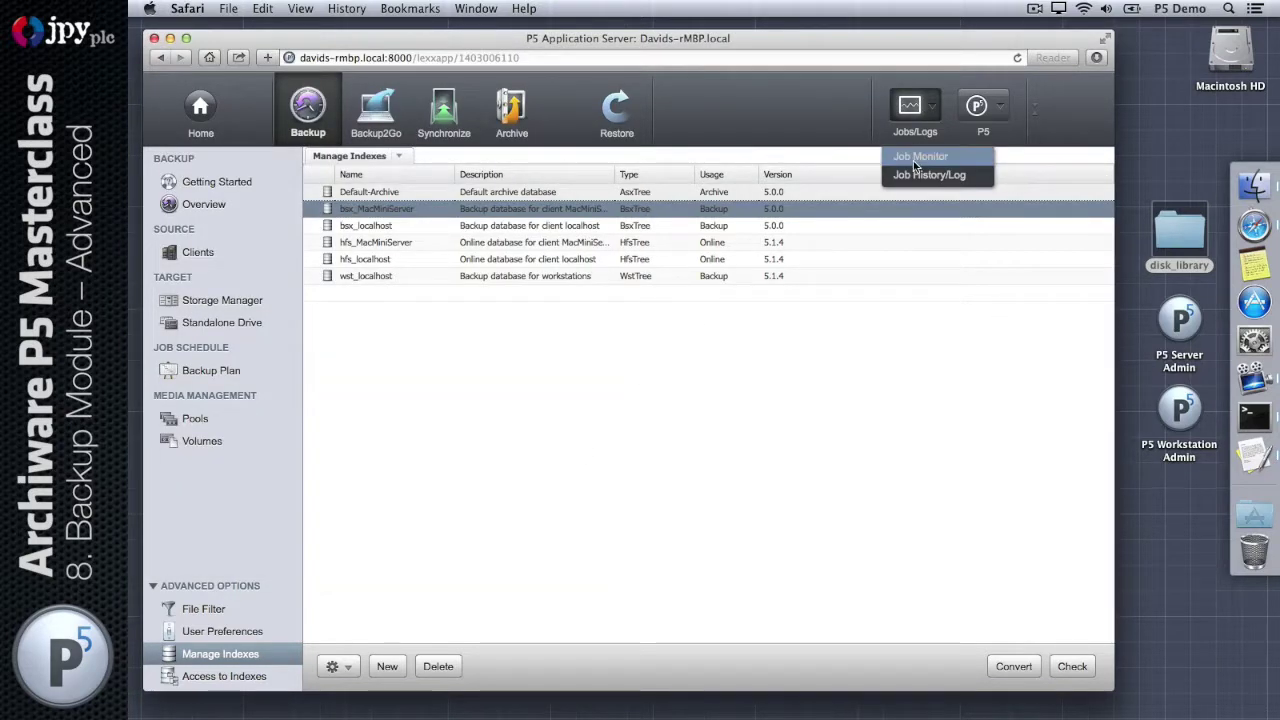
pyautogui.click(917, 157)
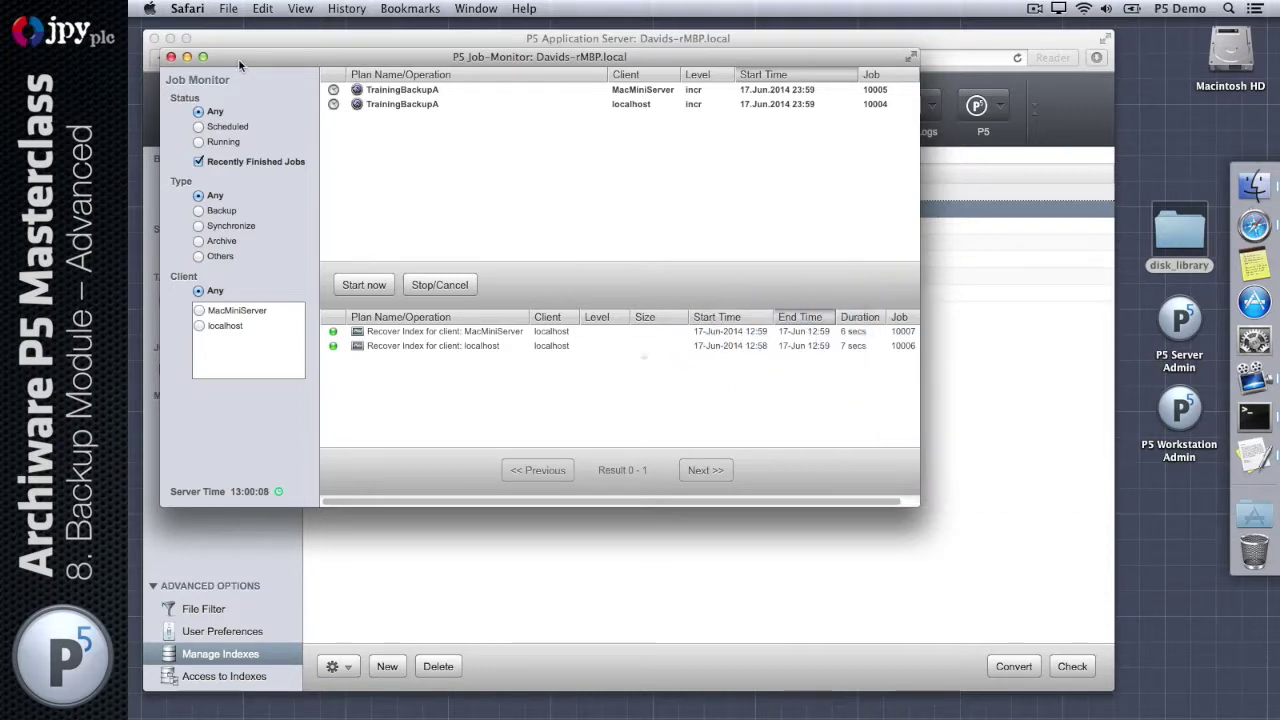
# Step: In the Restore area, browse the localhost and MacMiniServer backup indexes
pyautogui.click(171, 57)
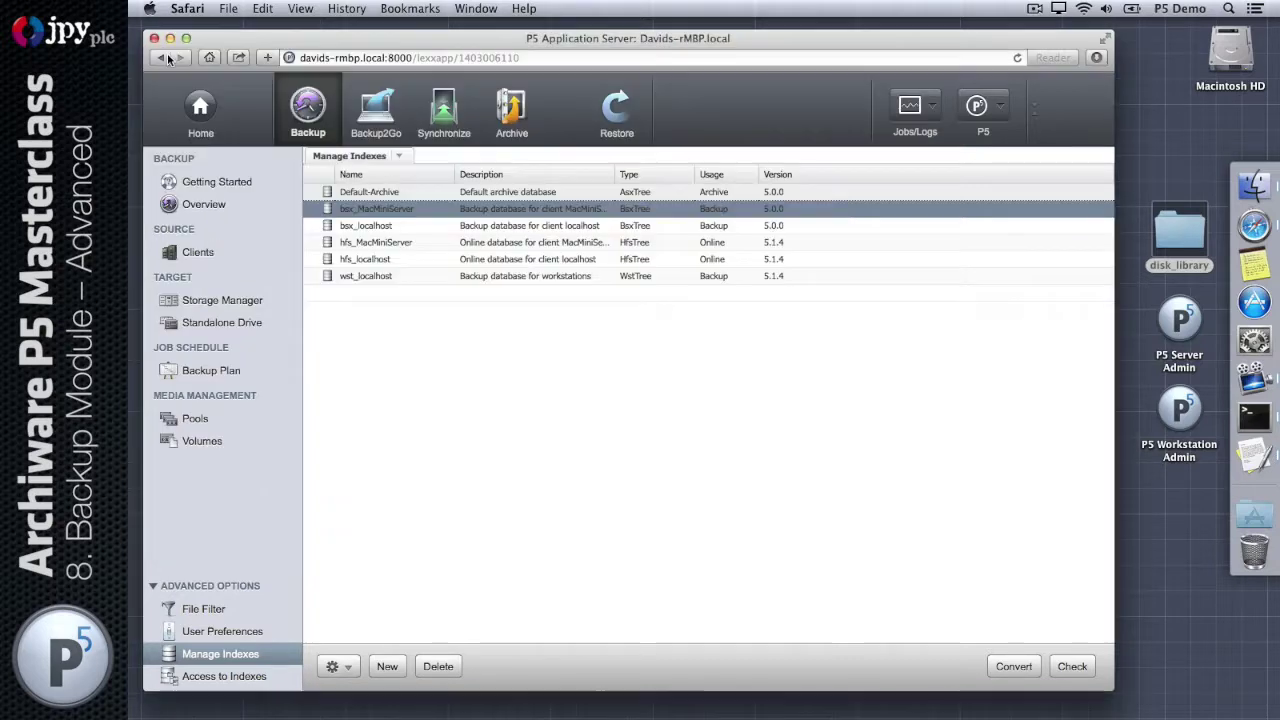
pyautogui.click(608, 104)
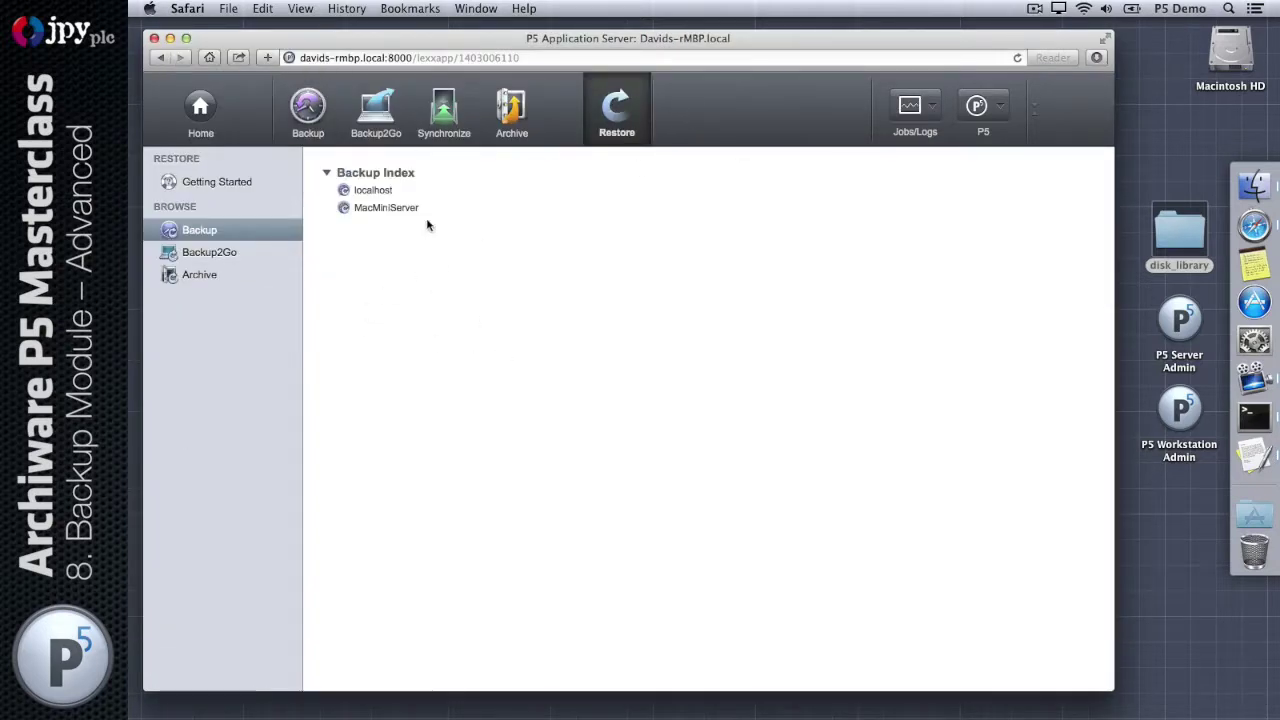
pyautogui.click(373, 190)
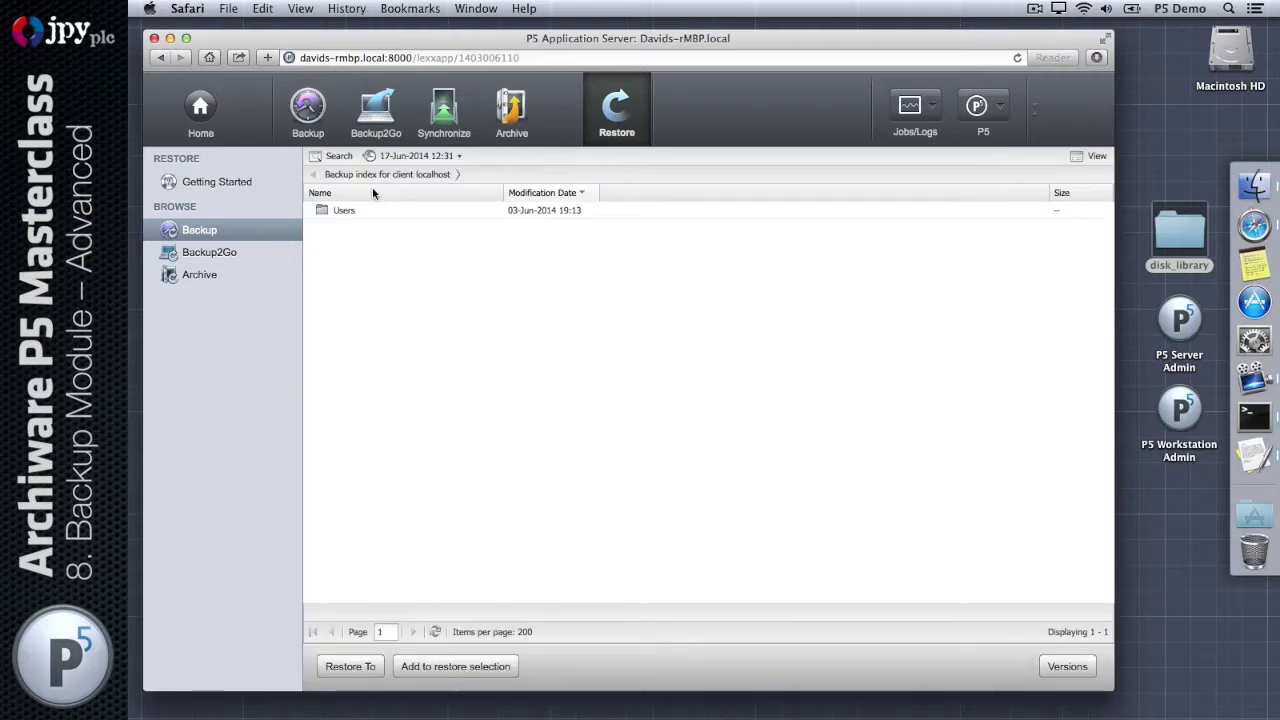
pyautogui.click(212, 232)
pyautogui.click(386, 208)
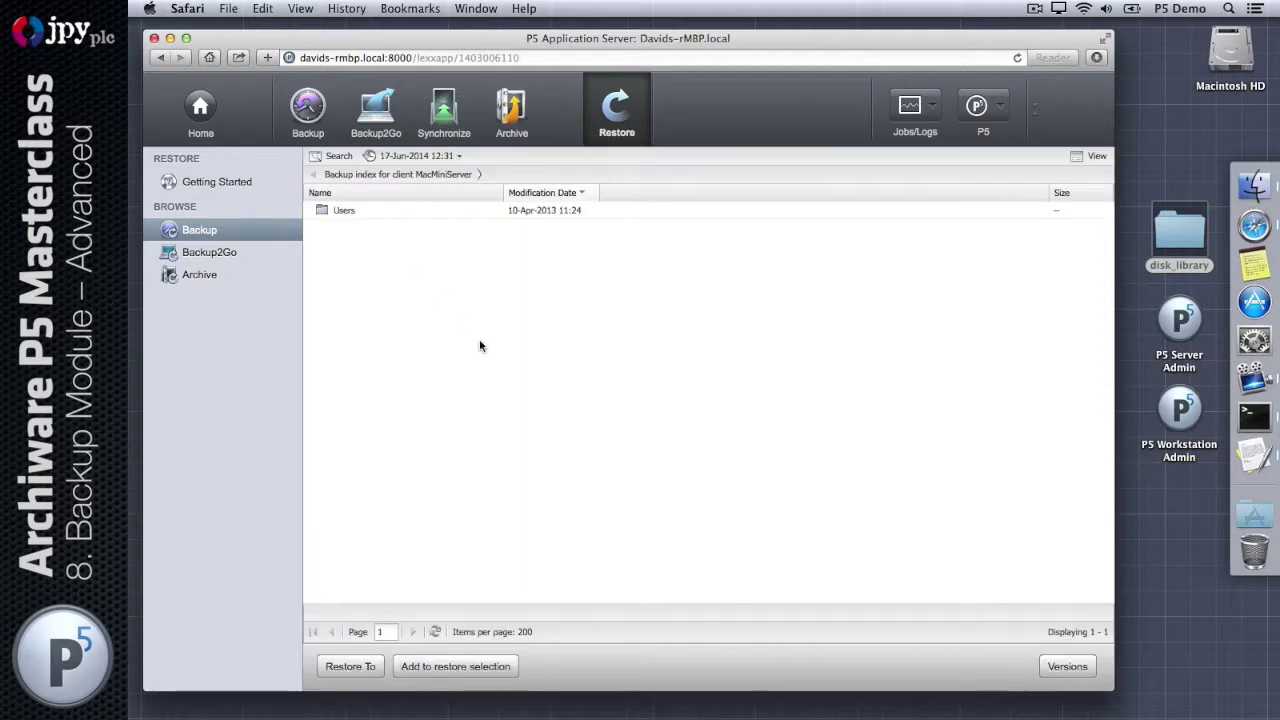
pyautogui.click(210, 232)
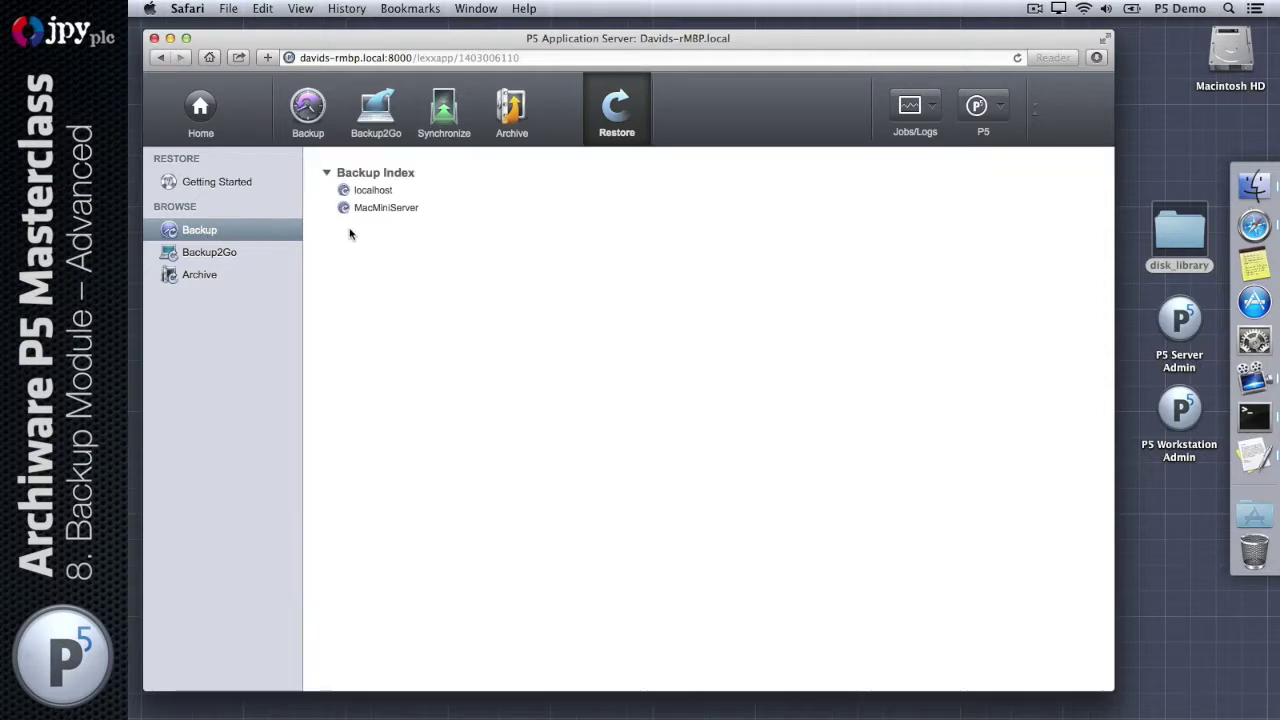
# Step: Browse the localhost index into Users, the user's home folder, Library and Preferences
pyautogui.click(369, 194)
pyautogui.click(347, 210)
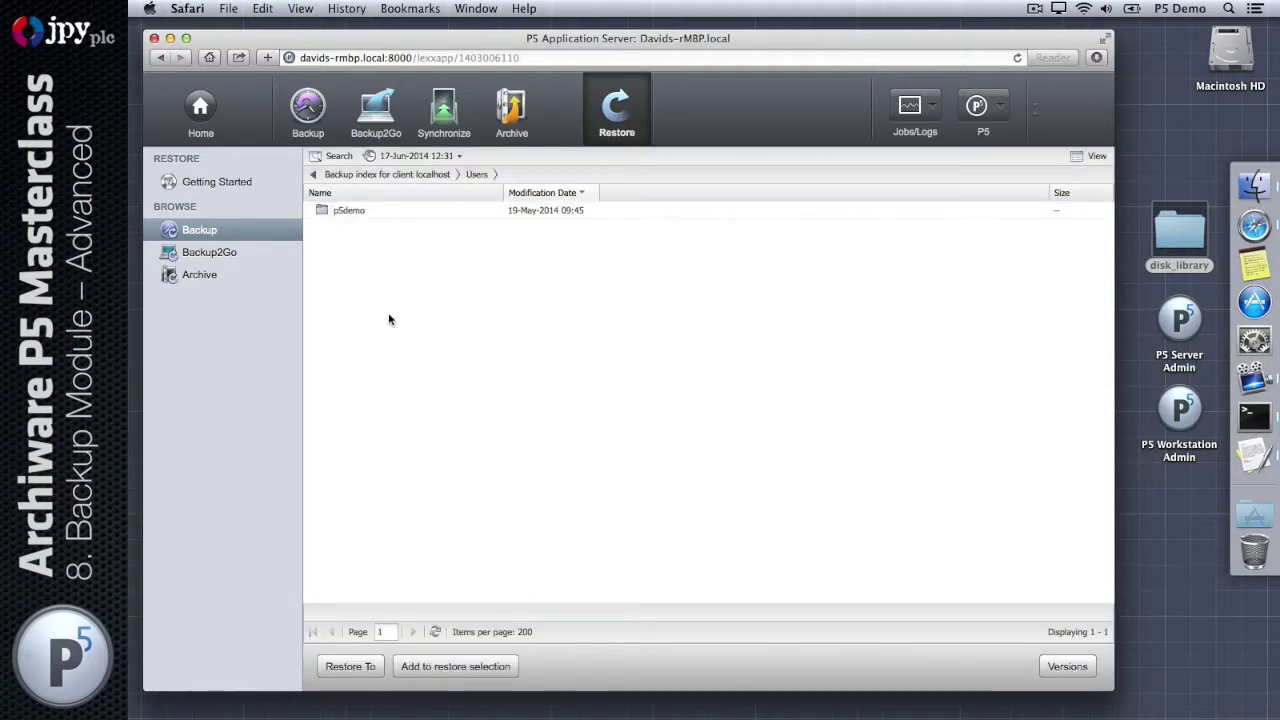
pyautogui.doubleClick(343, 210)
pyautogui.doubleClick(350, 210)
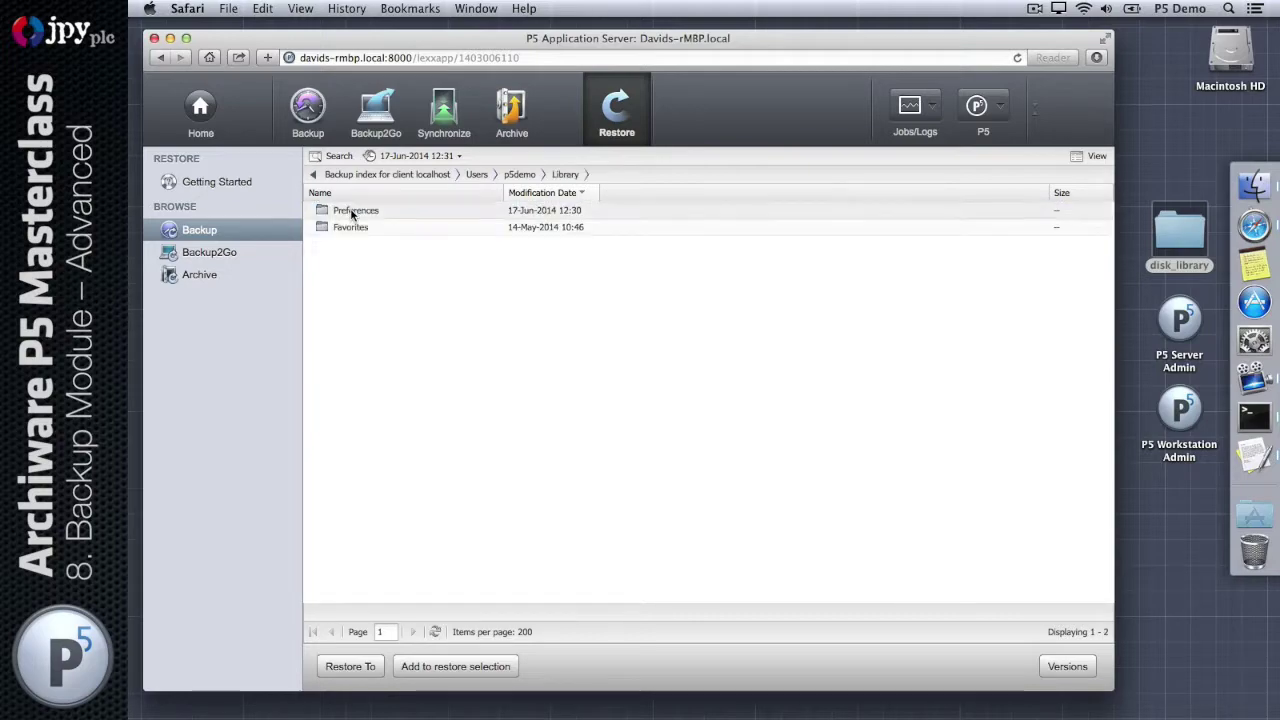
pyautogui.doubleClick(350, 210)
pyautogui.scroll(-10, 407, 286)
pyautogui.scroll(10, 407, 286)
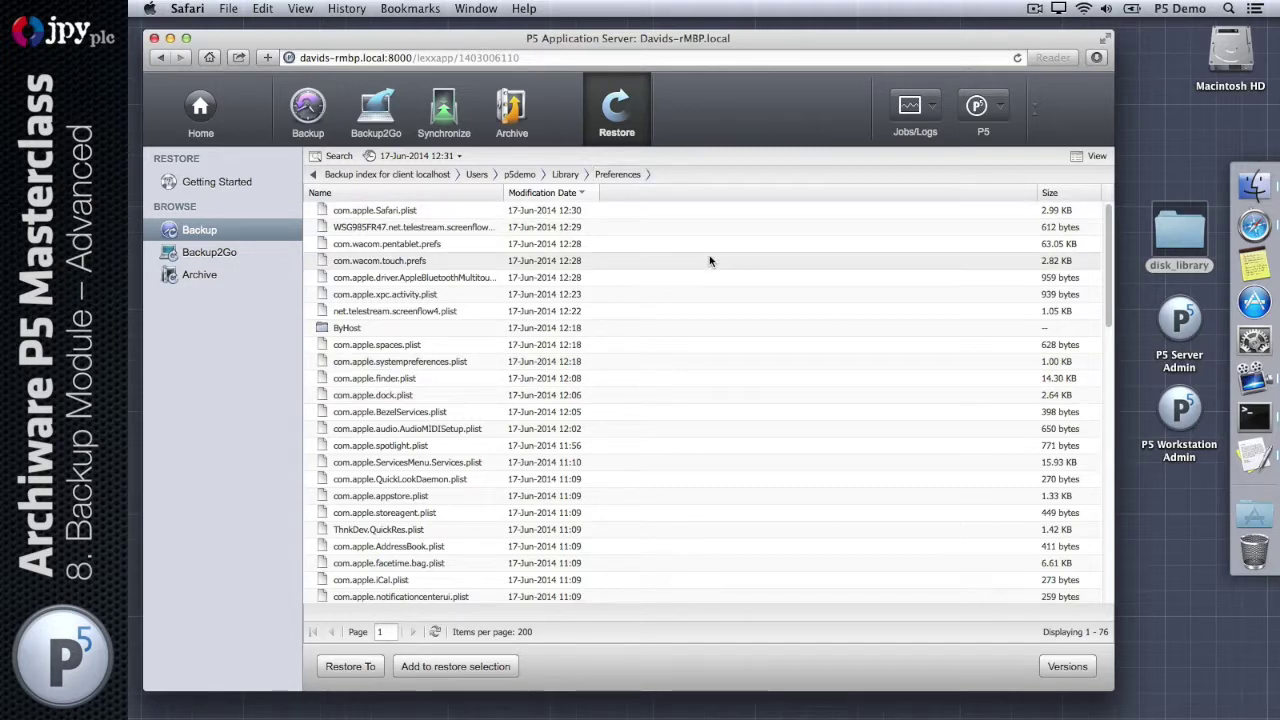
# Step: Set up restoring the Preferences folder, relocated to the user's Desktop
pyautogui.click(565, 174)
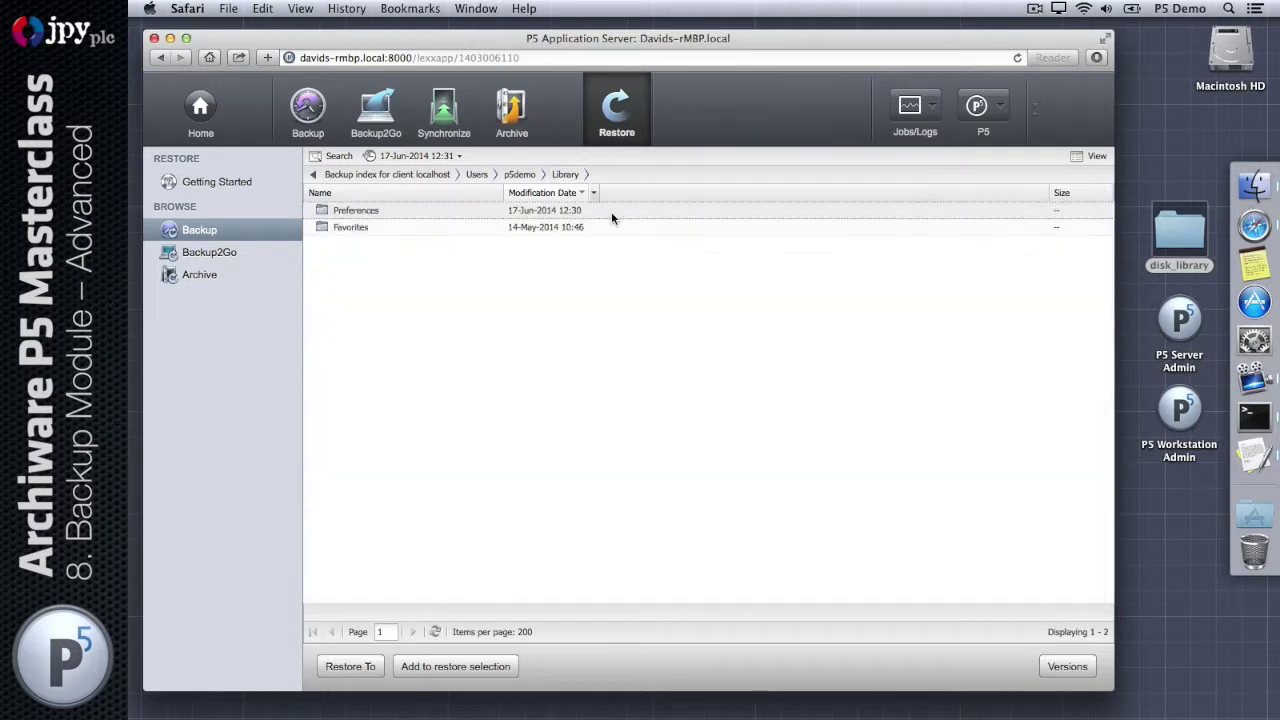
pyautogui.click(357, 212)
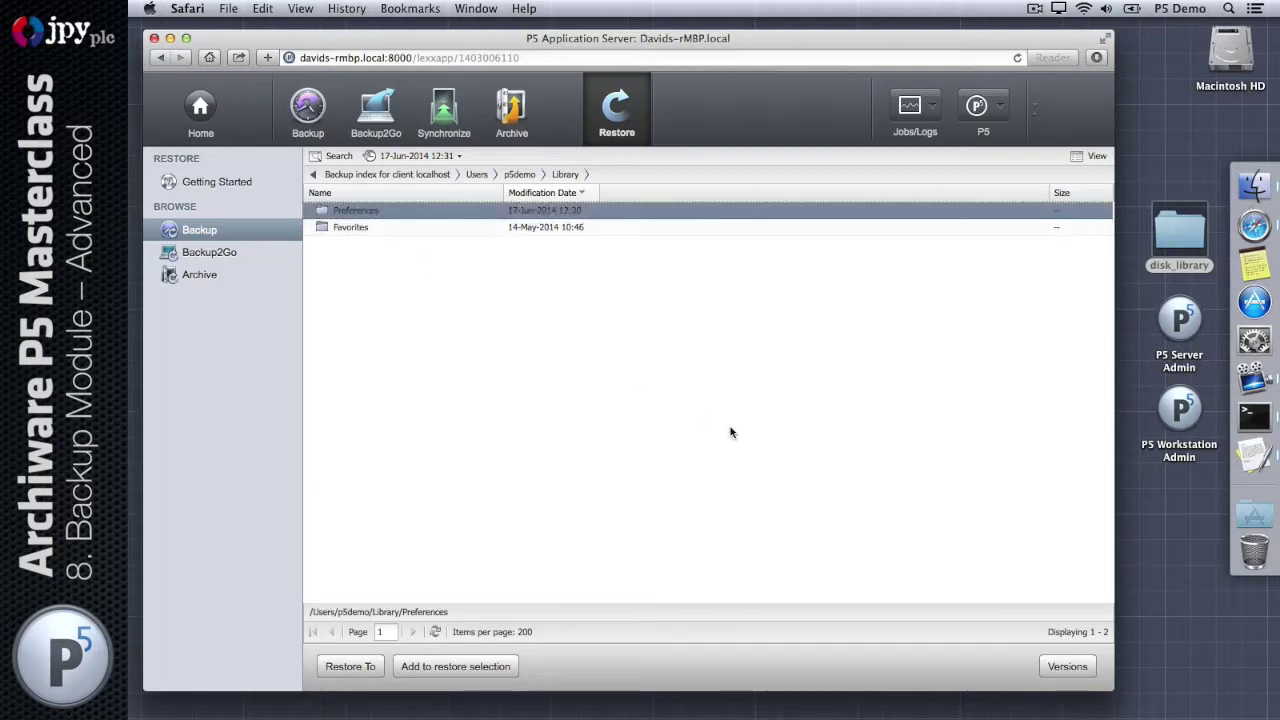
pyautogui.click(350, 666)
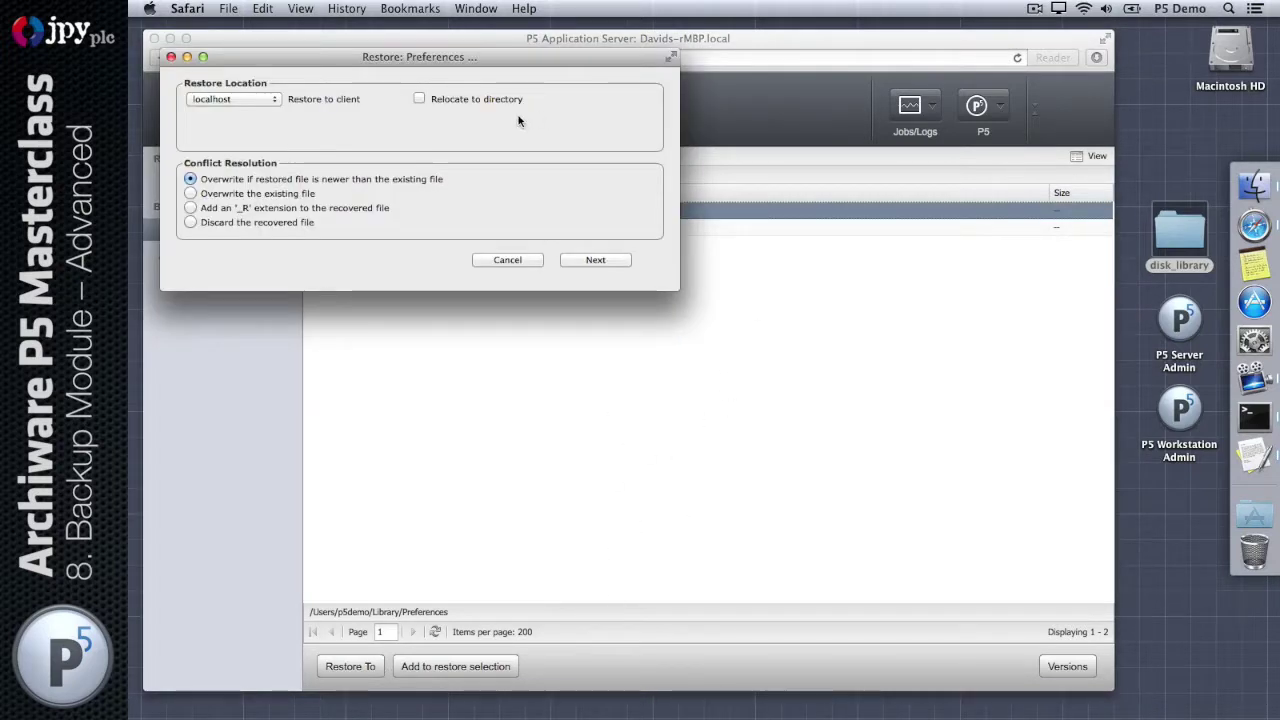
pyautogui.moveTo(420, 53); pyautogui.dragTo(615, 193)
pyautogui.click(611, 233)
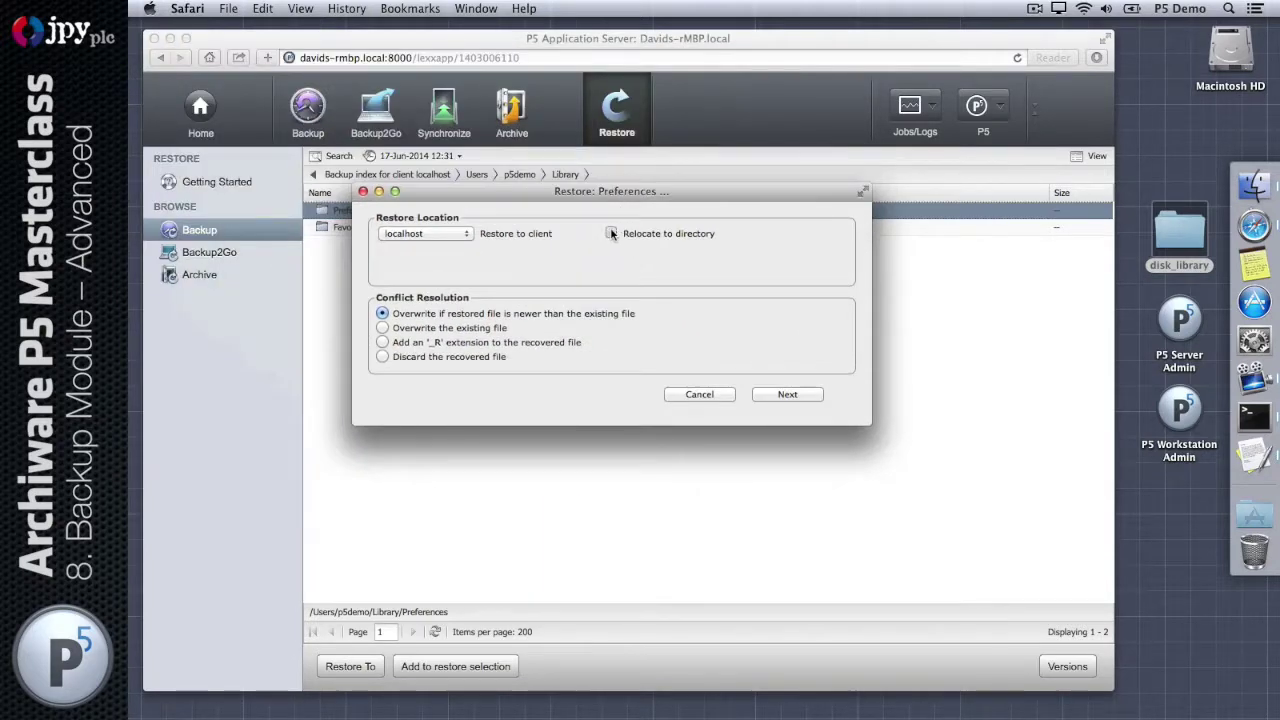
pyautogui.click(526, 271)
pyautogui.click(530, 286)
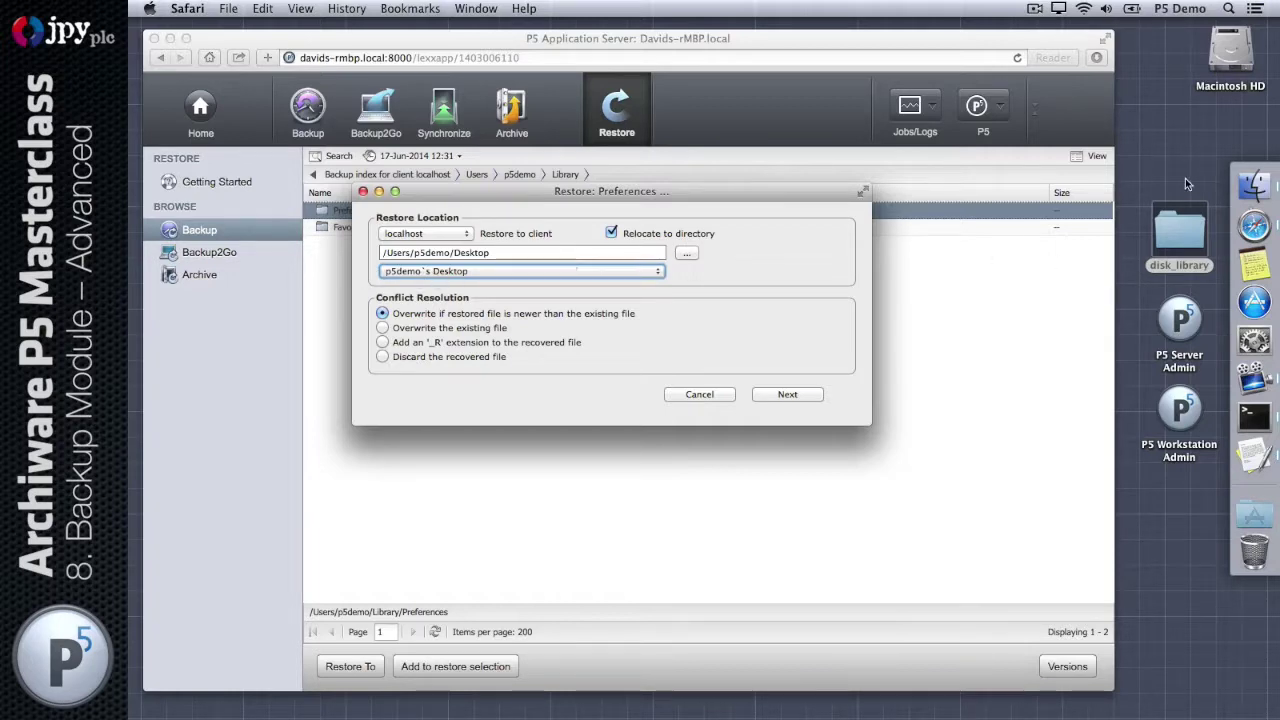
# Step: Start the Preferences restore and follow the completed job in the Job Monitor
pyautogui.click(796, 395)
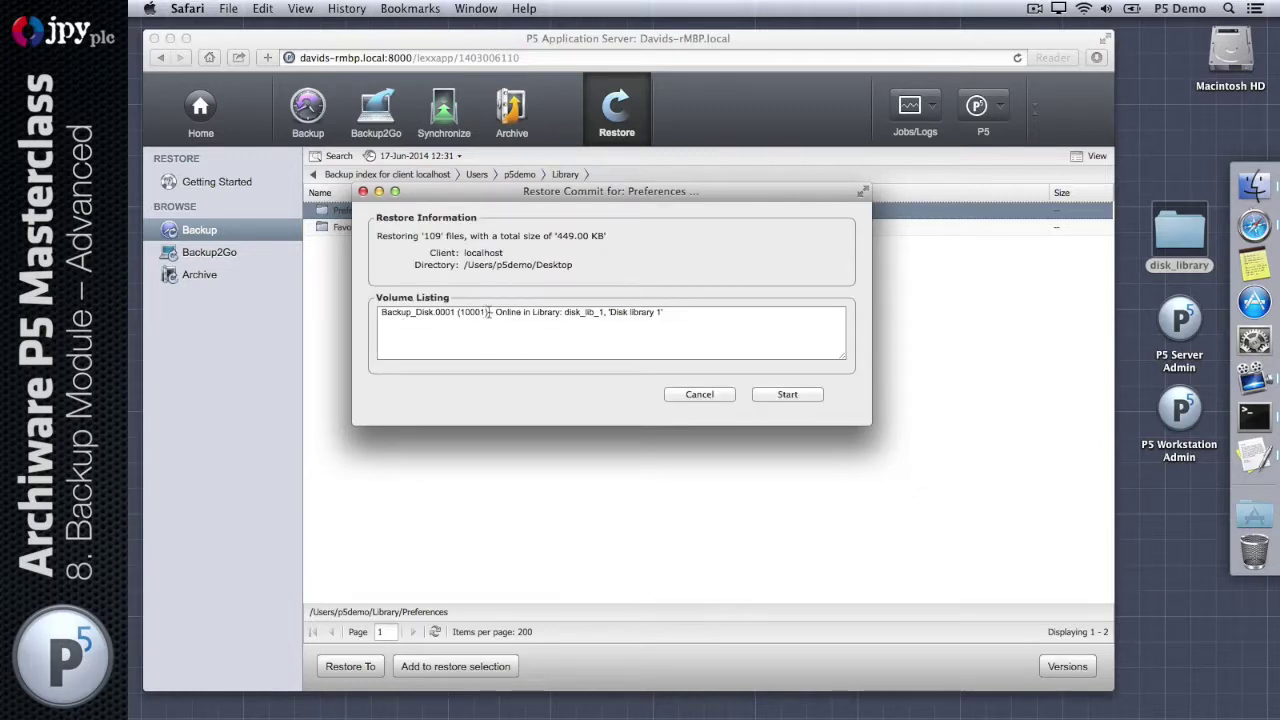
pyautogui.moveTo(489, 312); pyautogui.dragTo(362, 312)
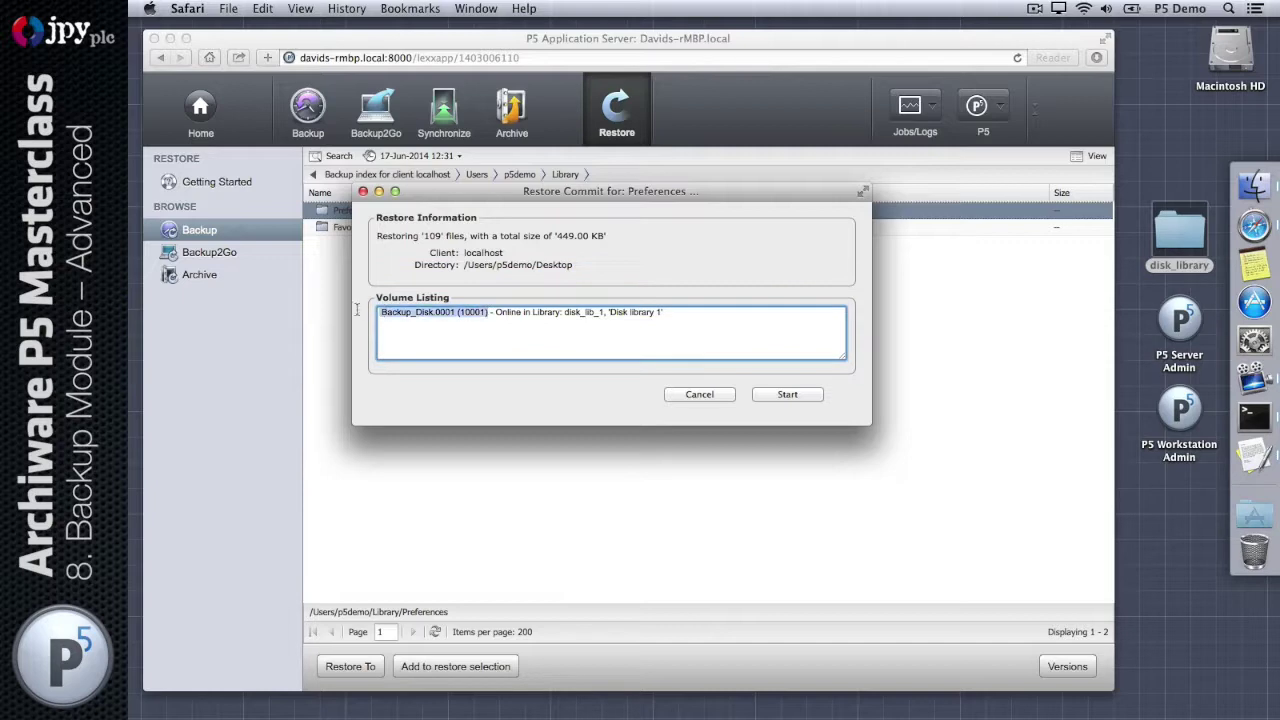
pyautogui.click(779, 396)
pyautogui.click(776, 395)
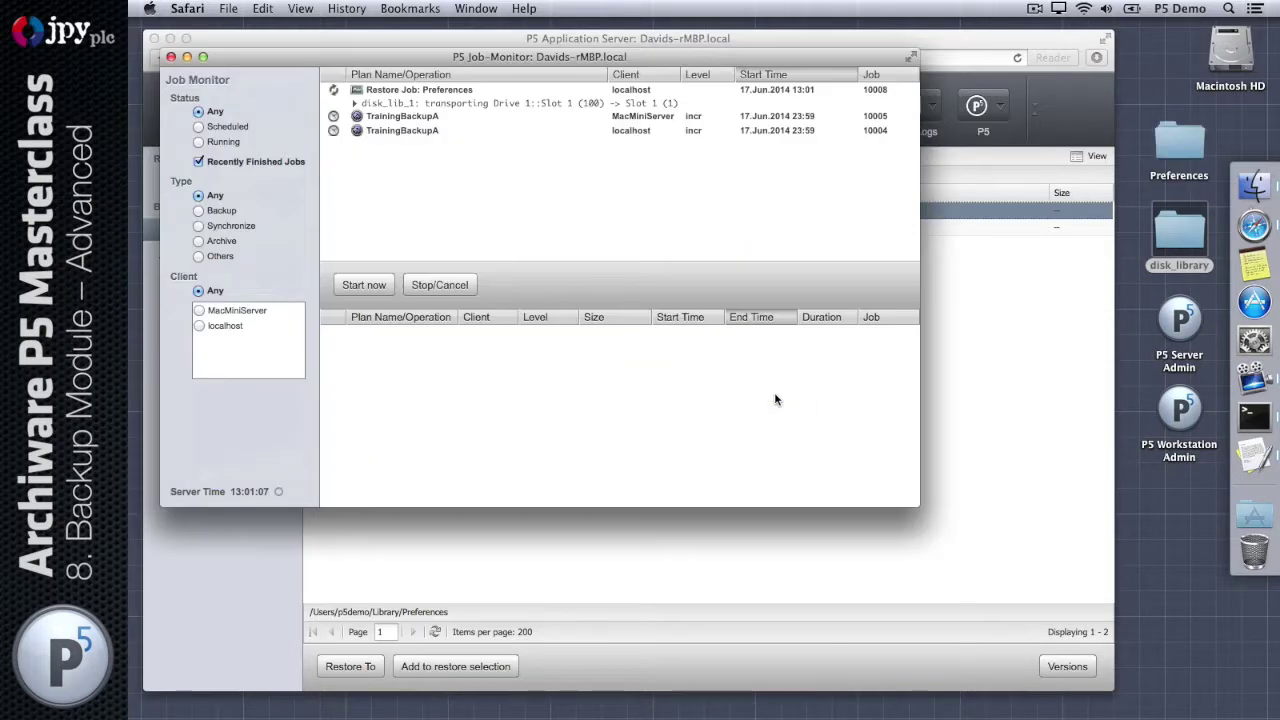
pyautogui.click(1181, 144)
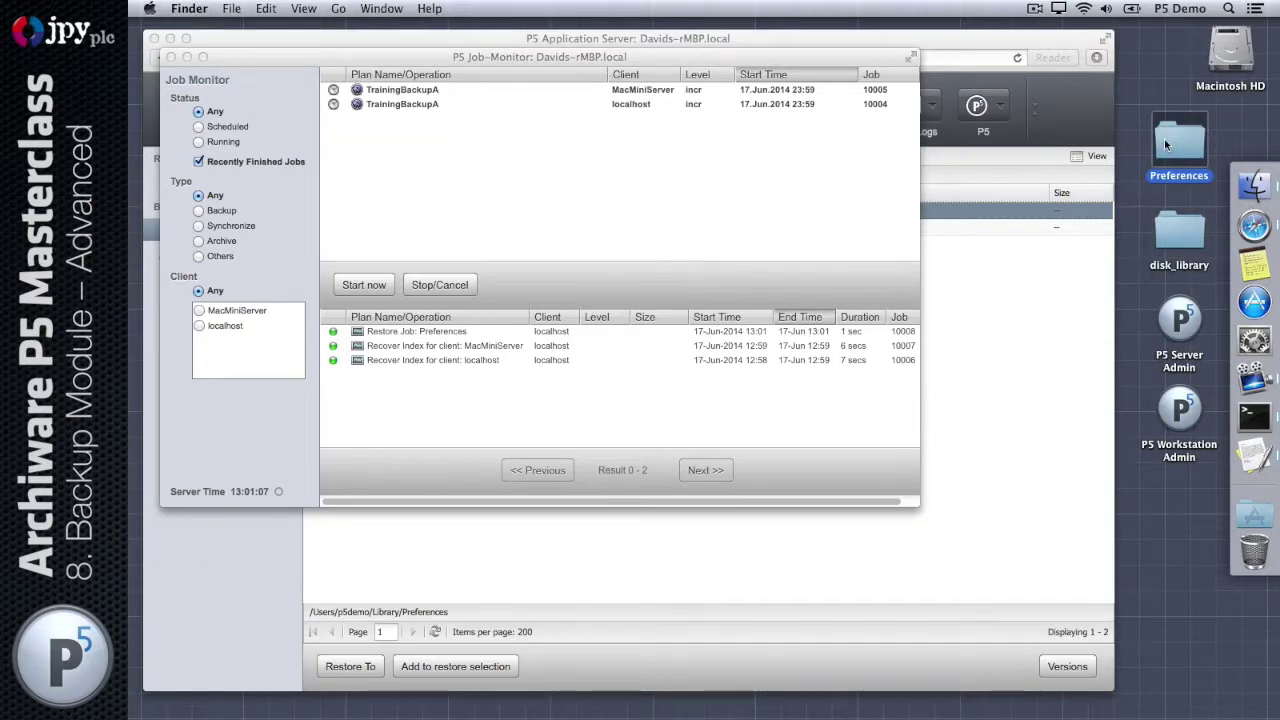
pyautogui.doubleClick(1164, 139)
pyautogui.scroll(-10, 823, 289)
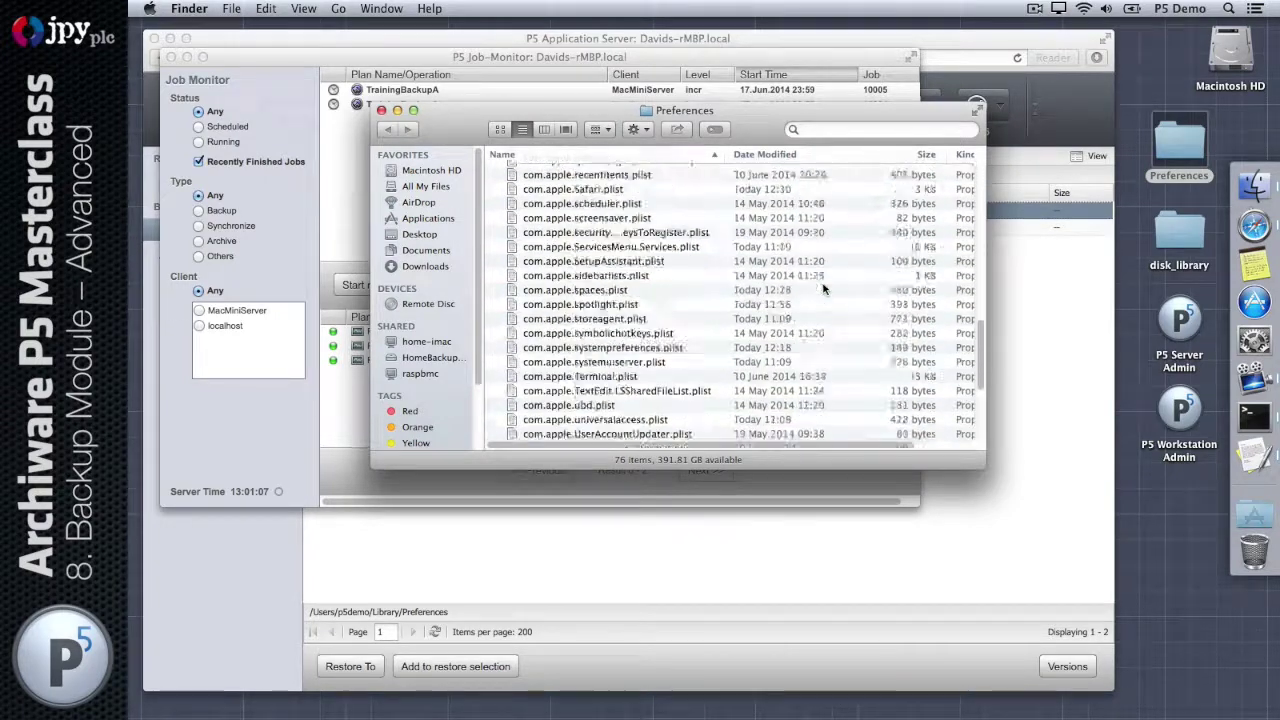
pyautogui.scroll(10, 823, 289)
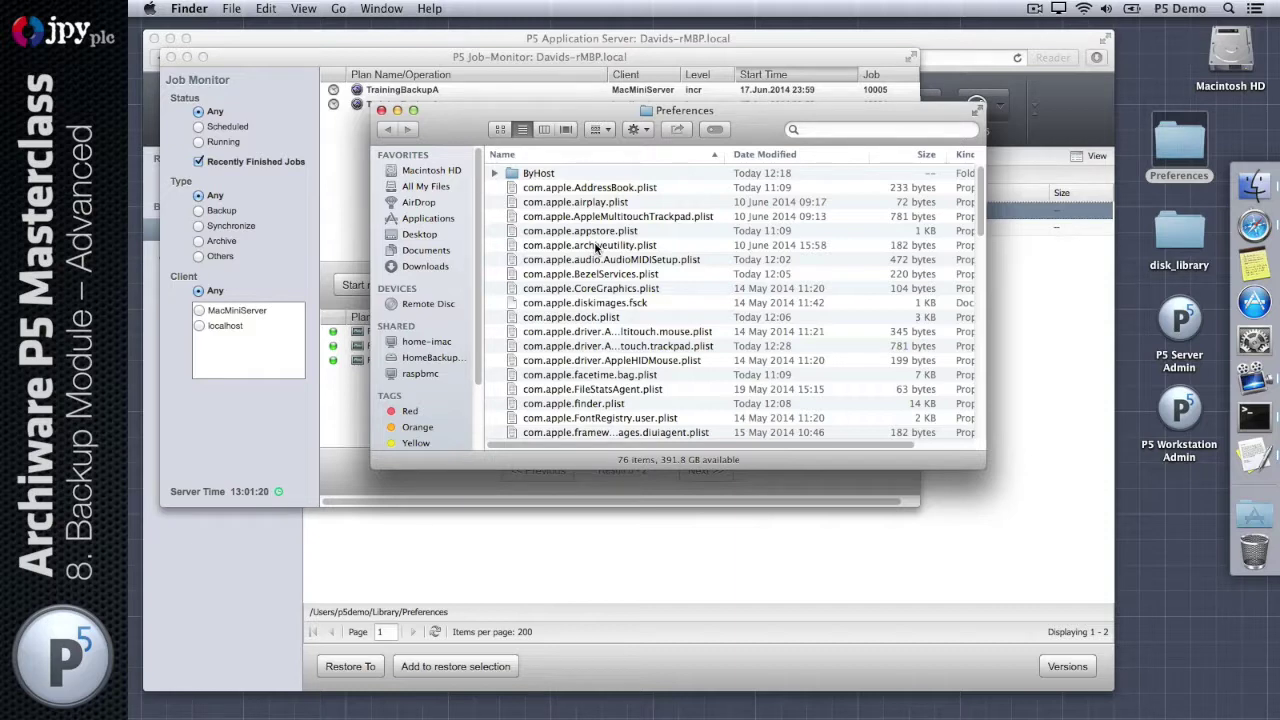
# Step: Close the Preferences window and Job Monitor, then show the Backup overview of both clients
pyautogui.click(381, 110)
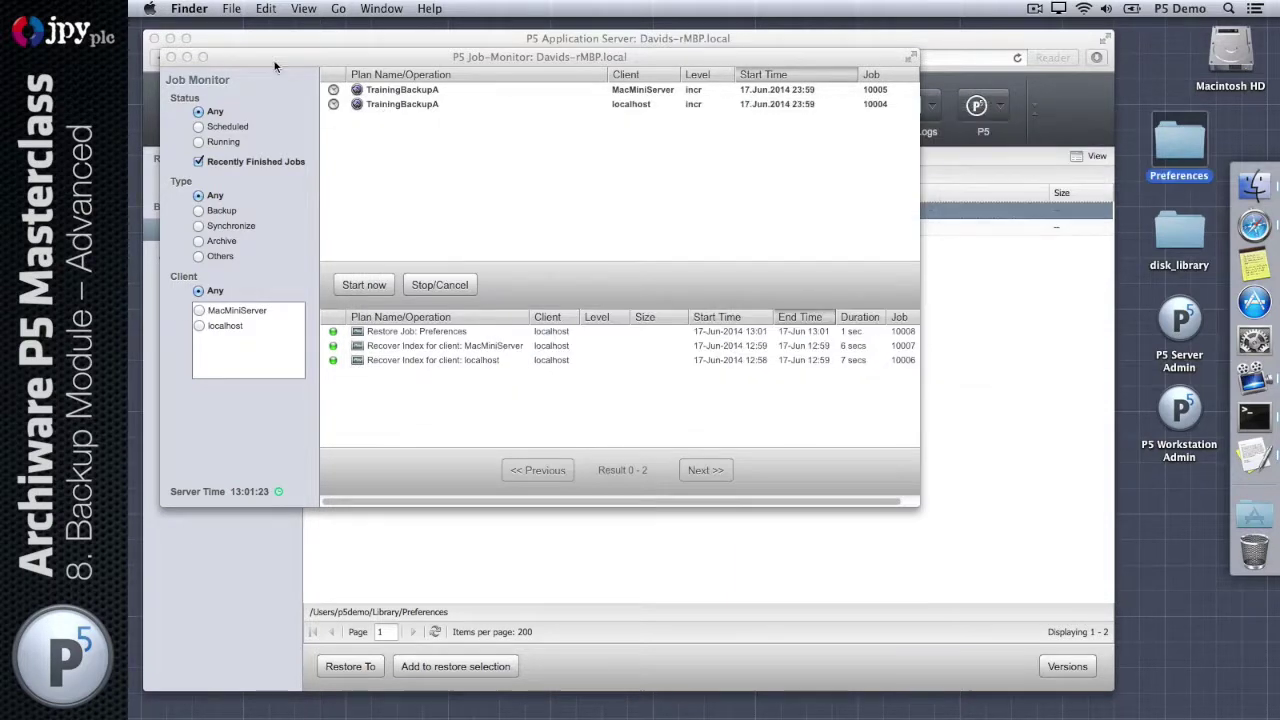
pyautogui.moveTo(275, 66); pyautogui.dragTo(424, 155)
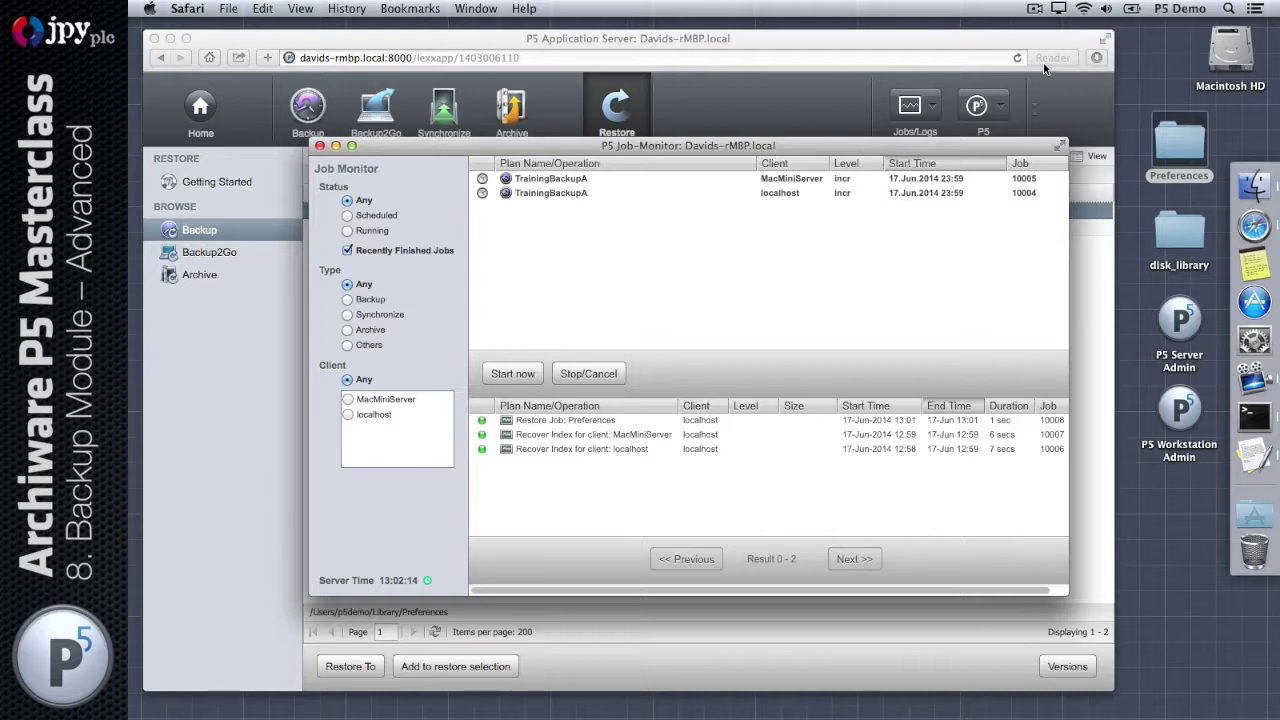
pyautogui.click(319, 145)
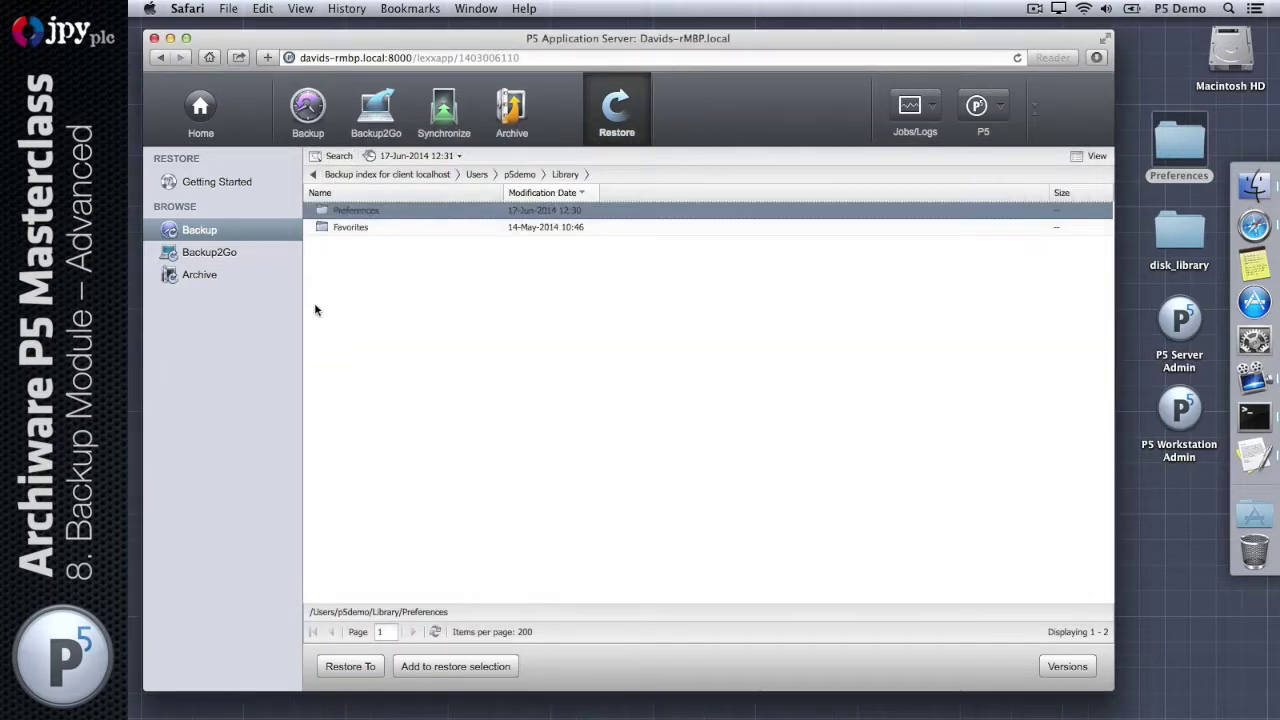
pyautogui.click(308, 110)
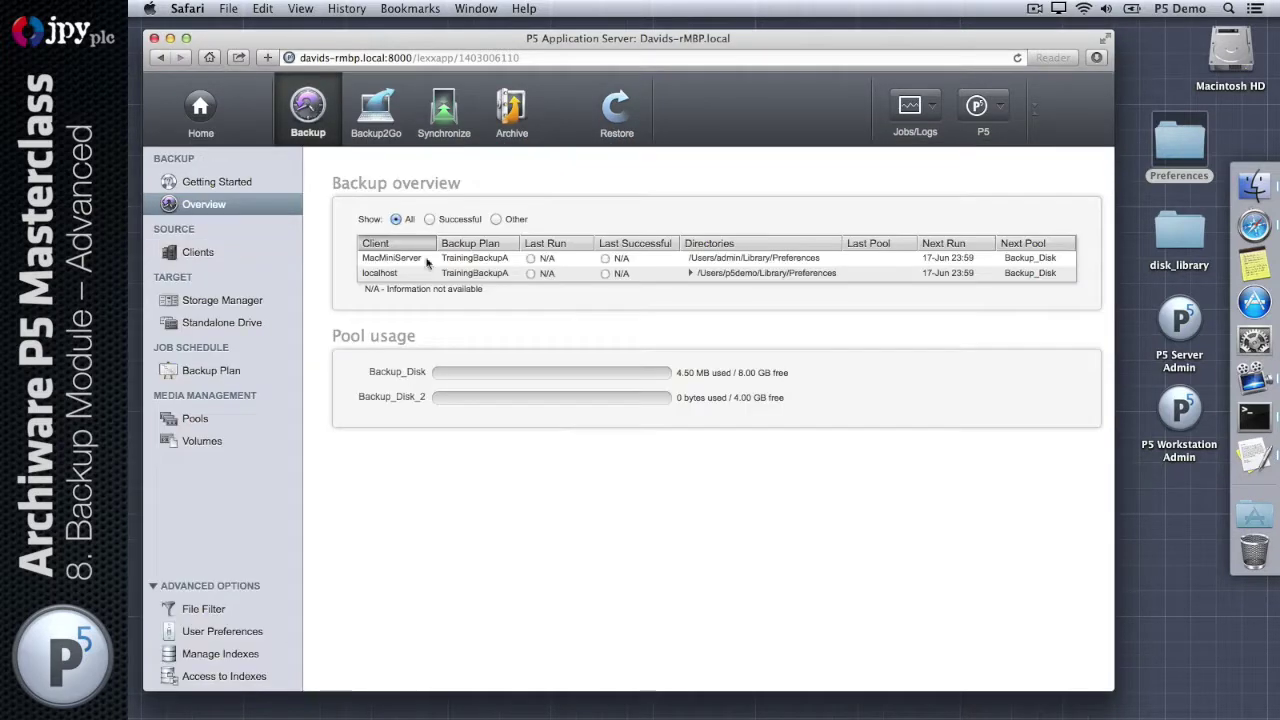